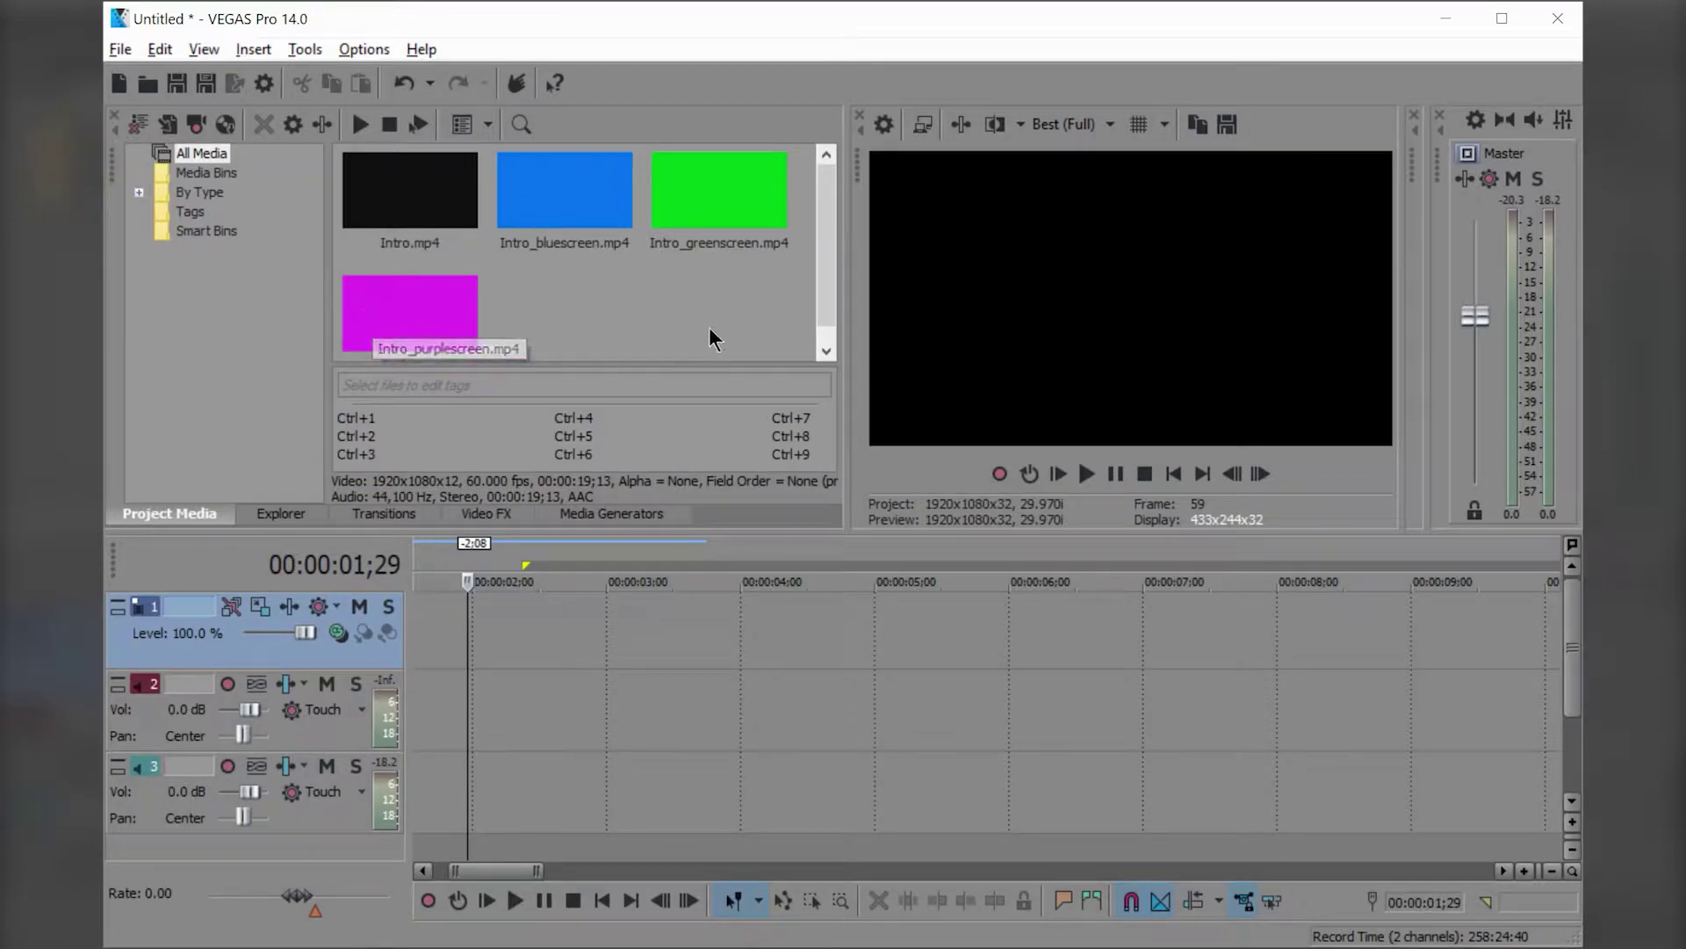
Place Intro.mp4 at the very start of the first video track, keeping the current project video settings
drag(829, 288, 819, 261)
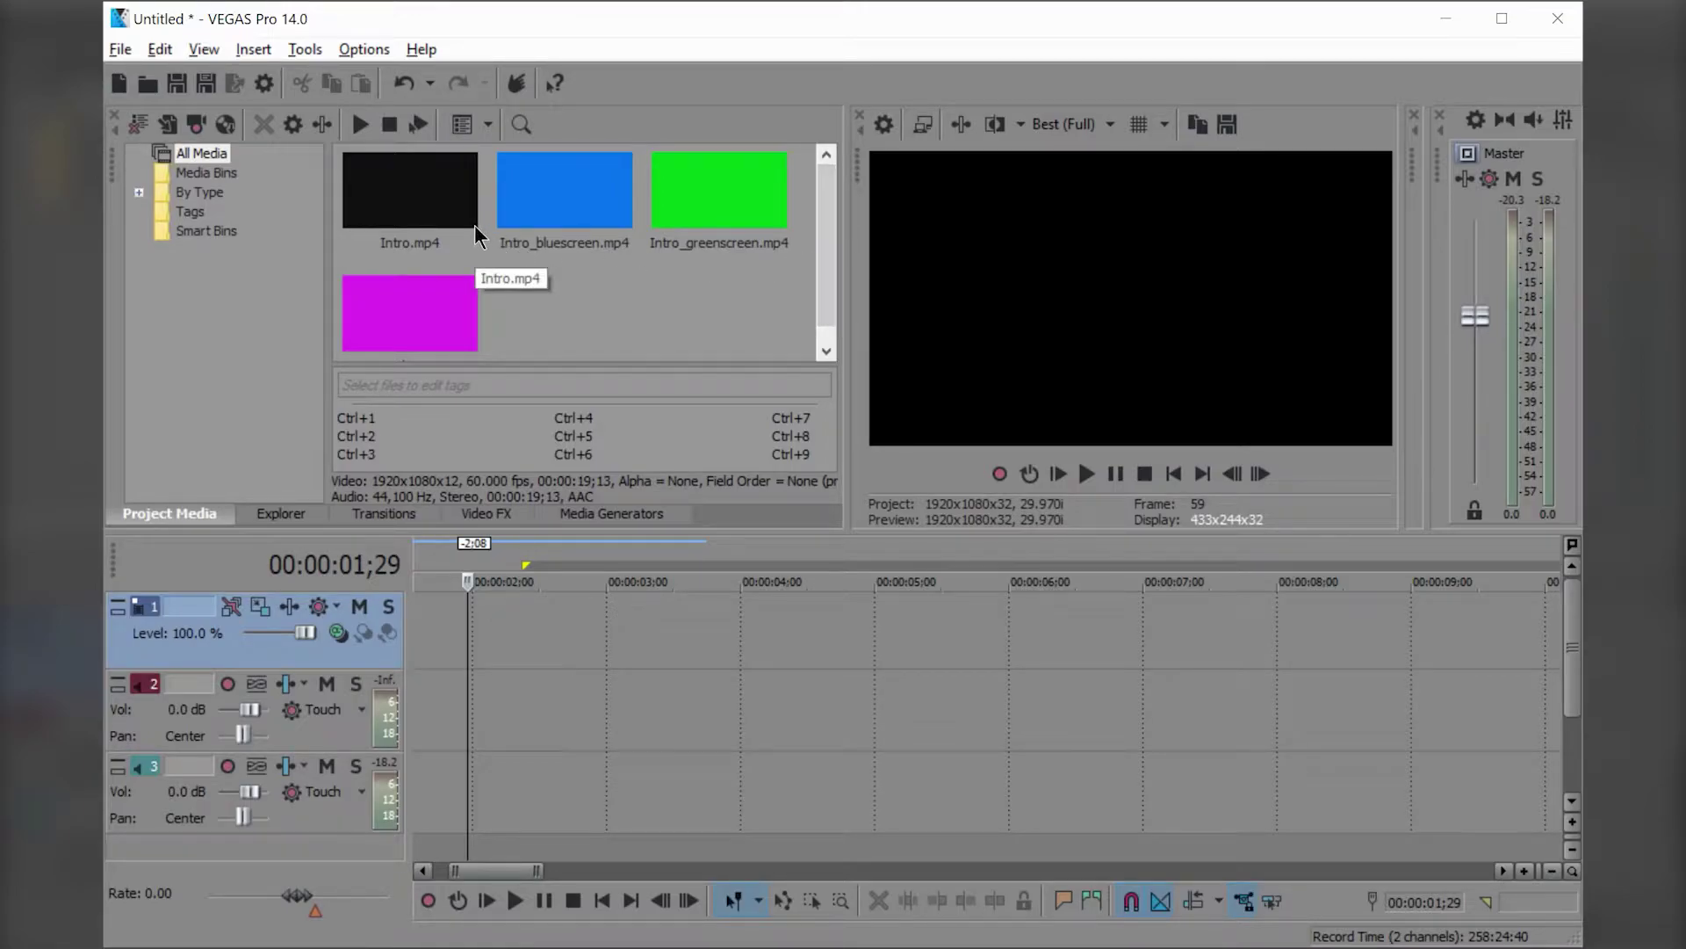
drag(441, 200, 415, 641)
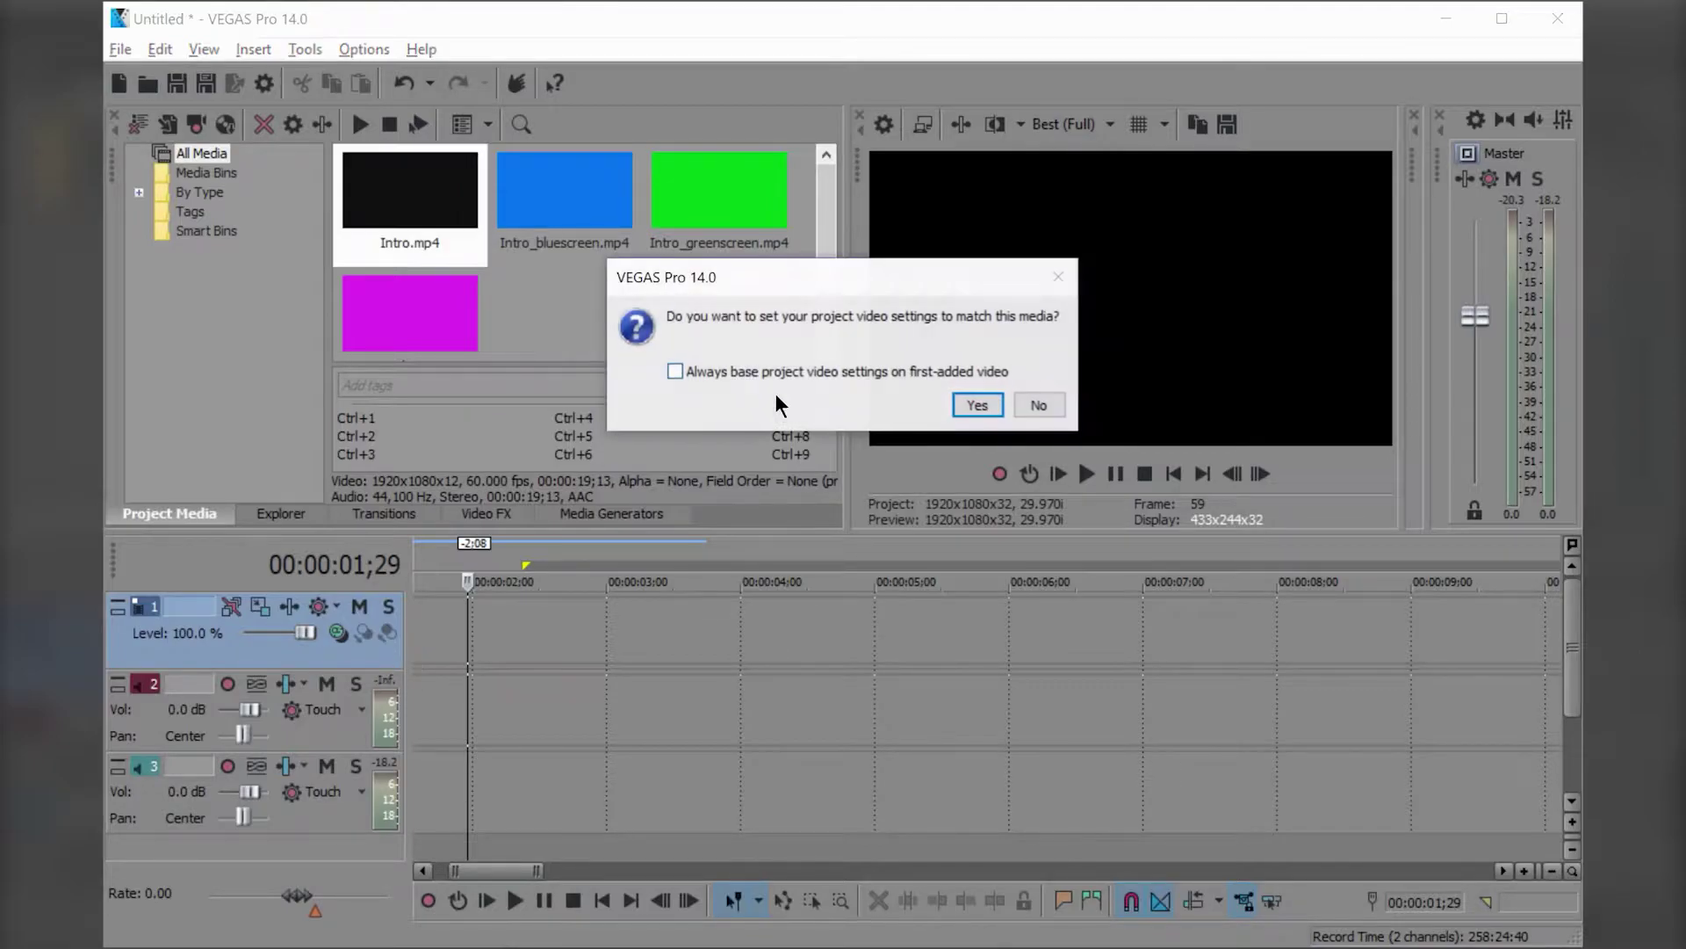
click(1039, 405)
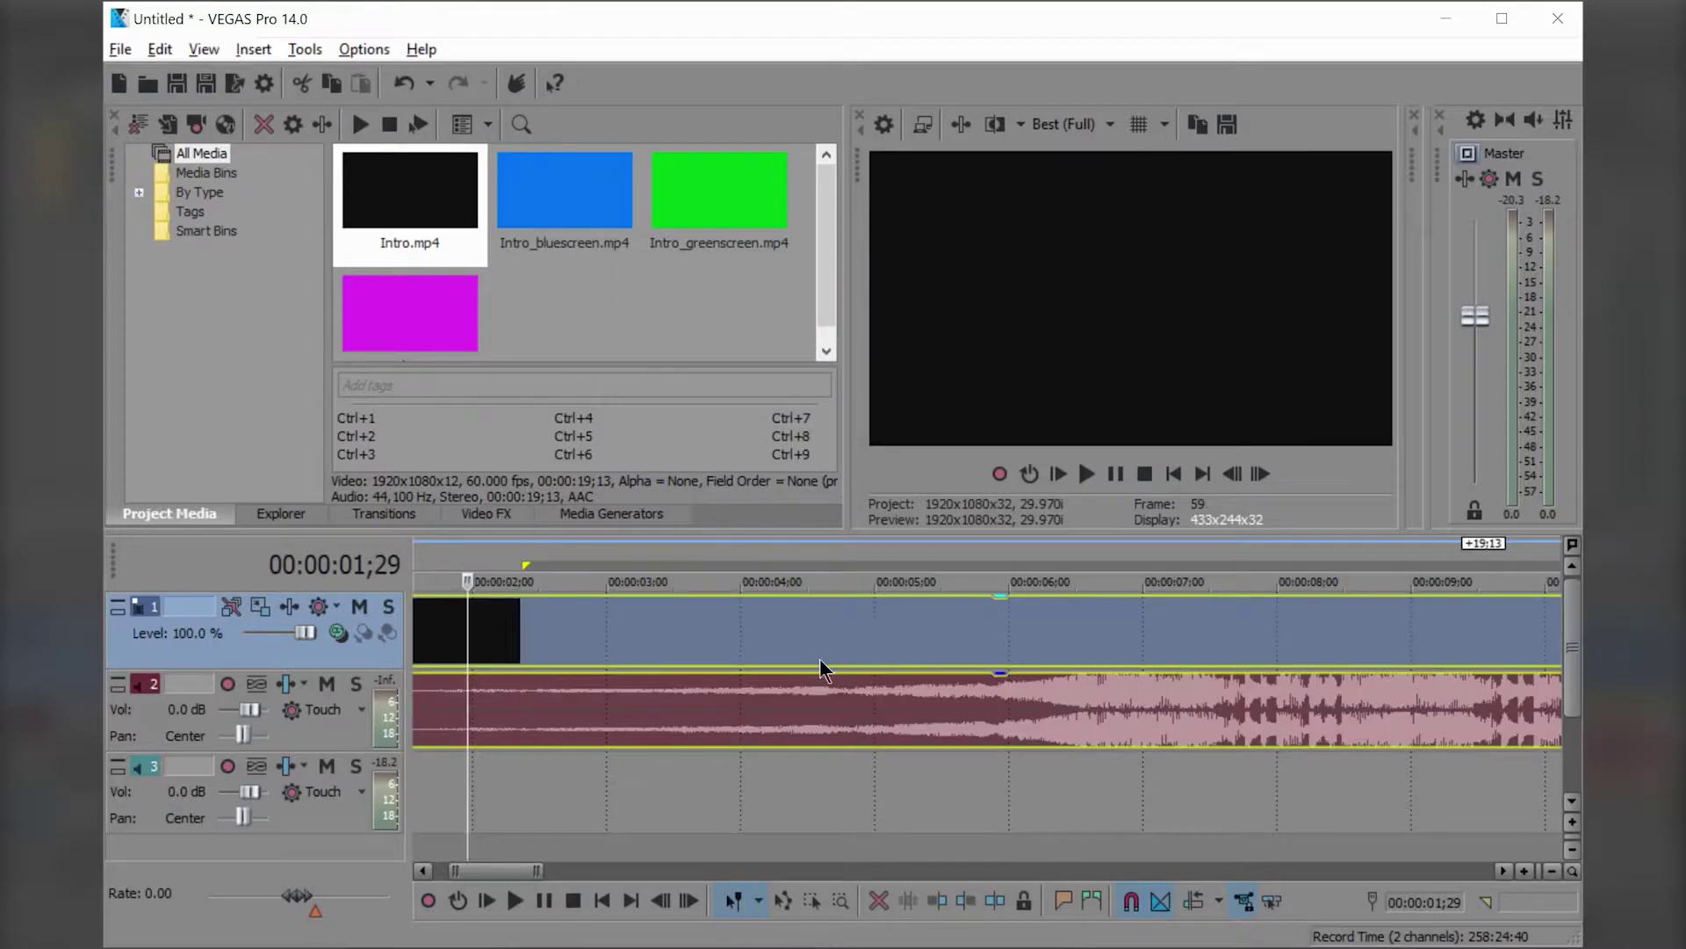
scroll(815, 684, down, 2)
scroll(815, 684, down, 3)
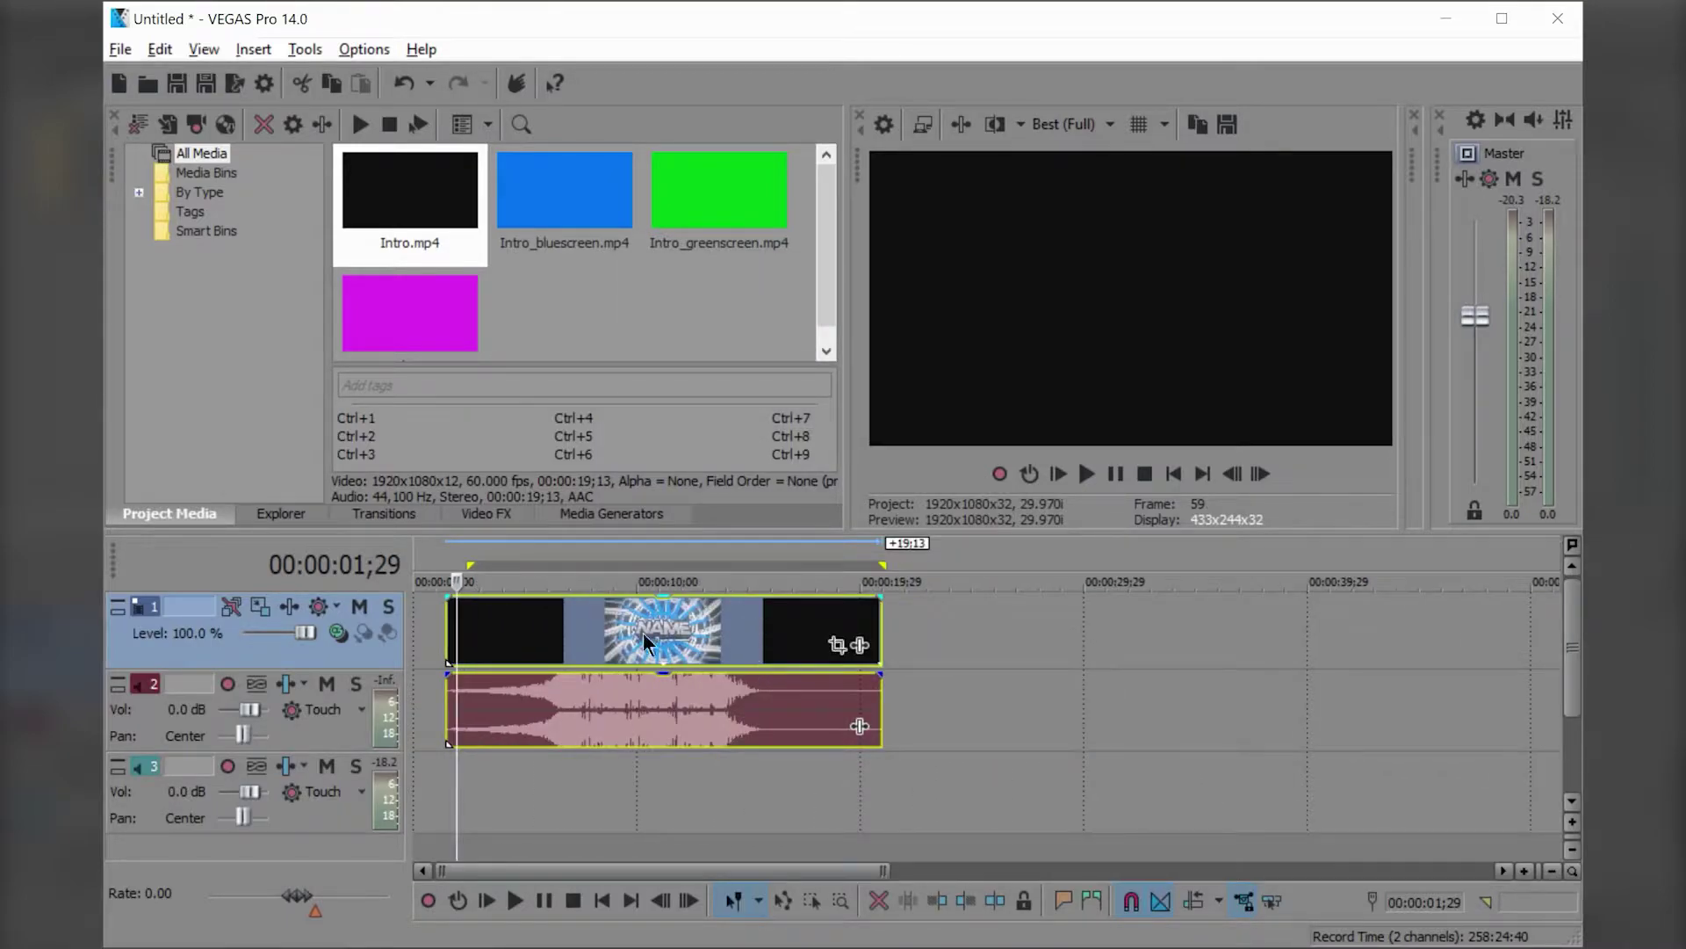
drag(551, 644, 487, 664)
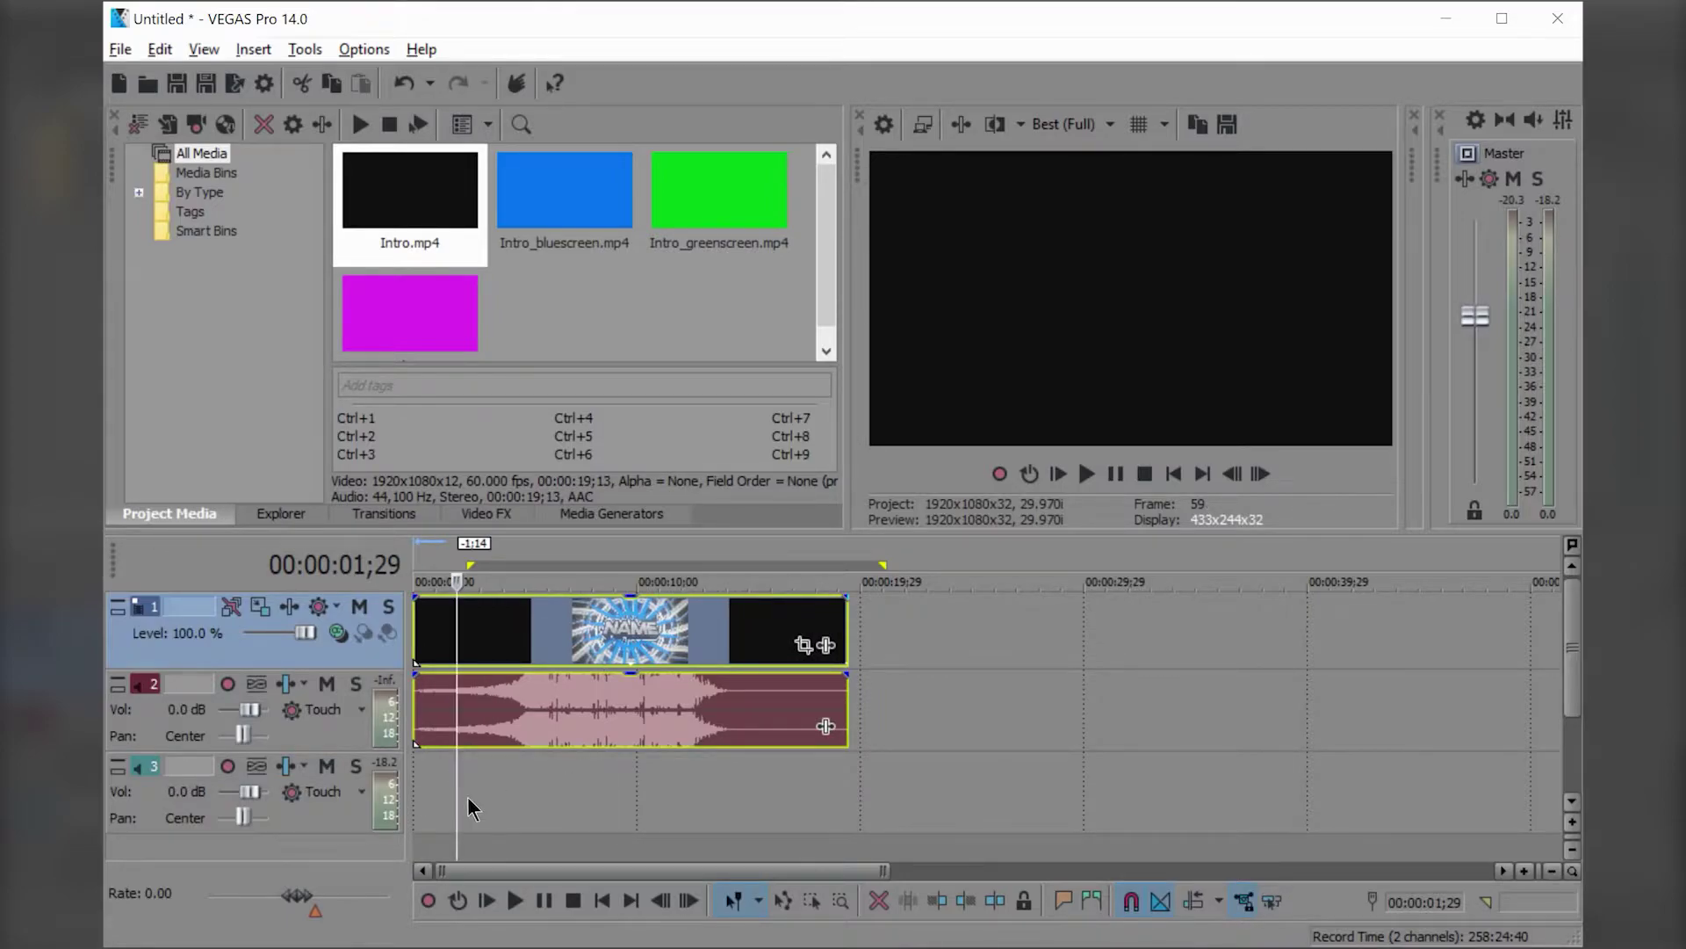
Preview the intro at 00:00:07;07 and set the project's resample mode to Disable resample
drag(455, 797, 575, 778)
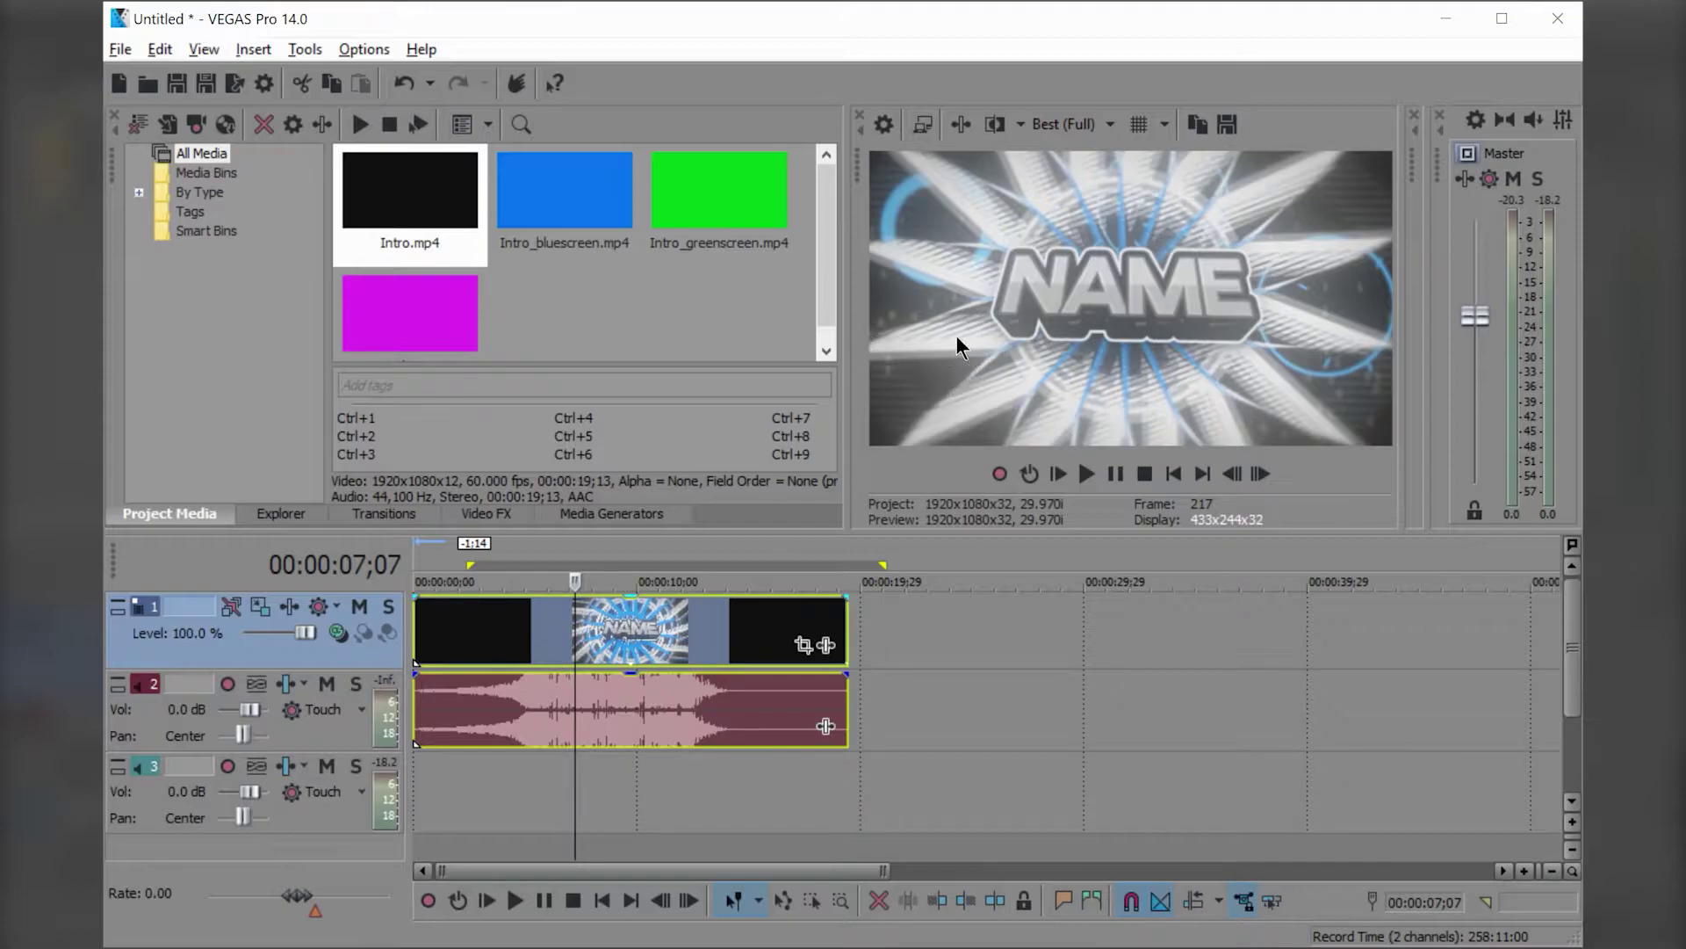
click(885, 125)
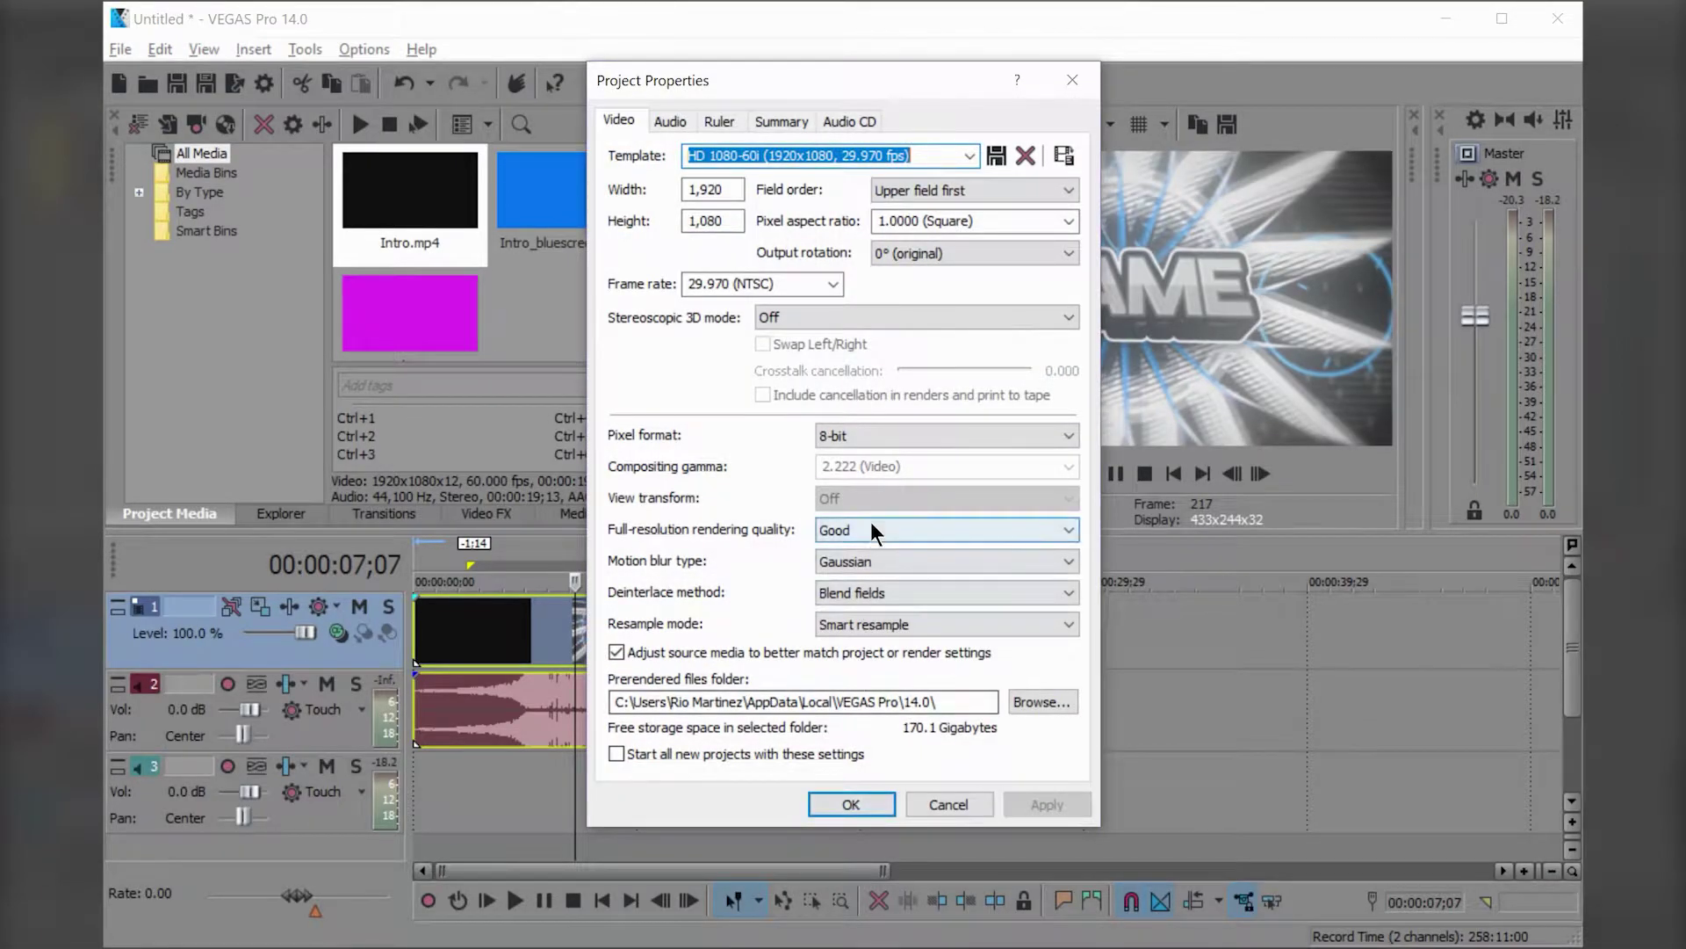
click(863, 629)
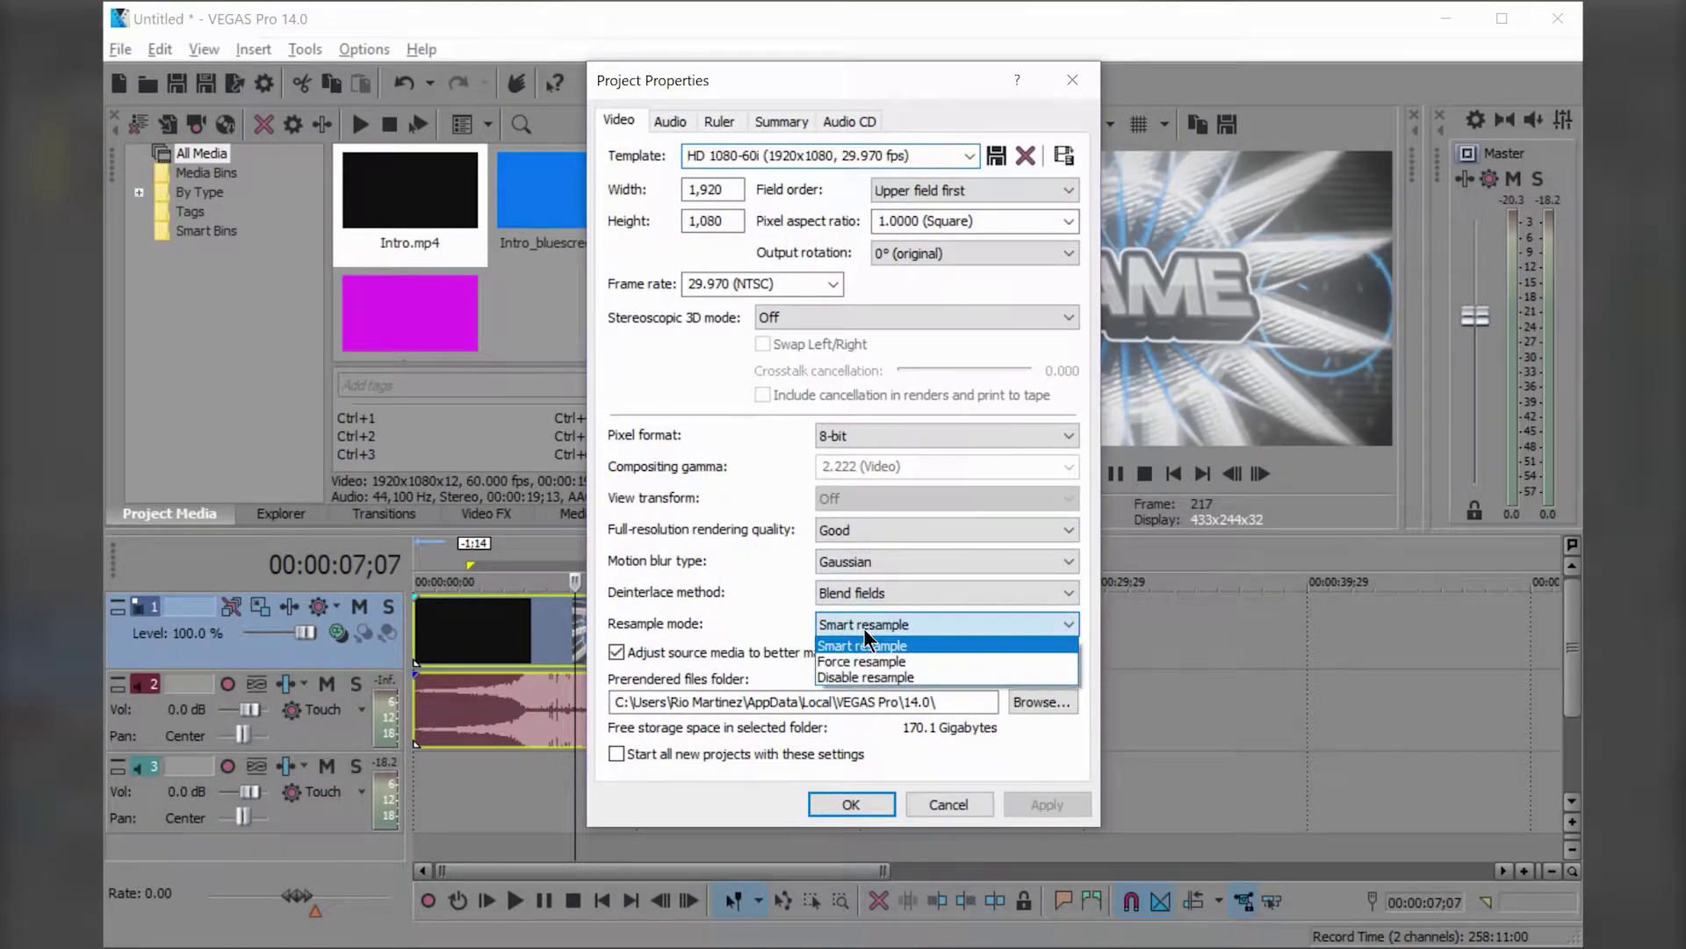
click(866, 679)
click(1019, 803)
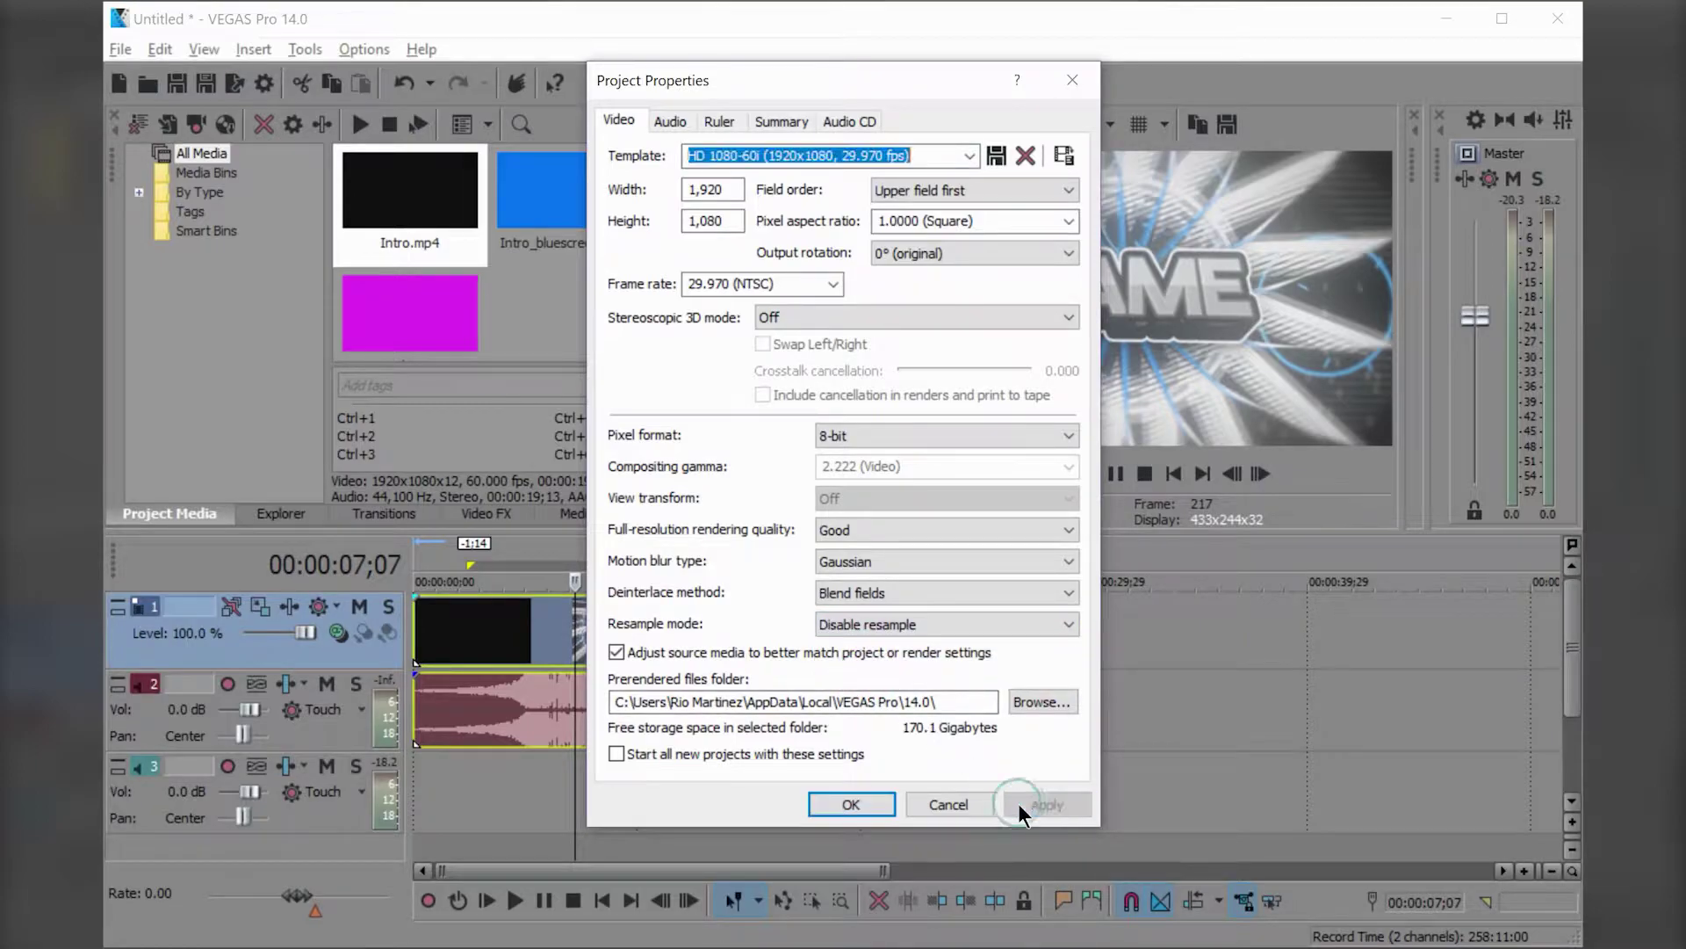
click(873, 805)
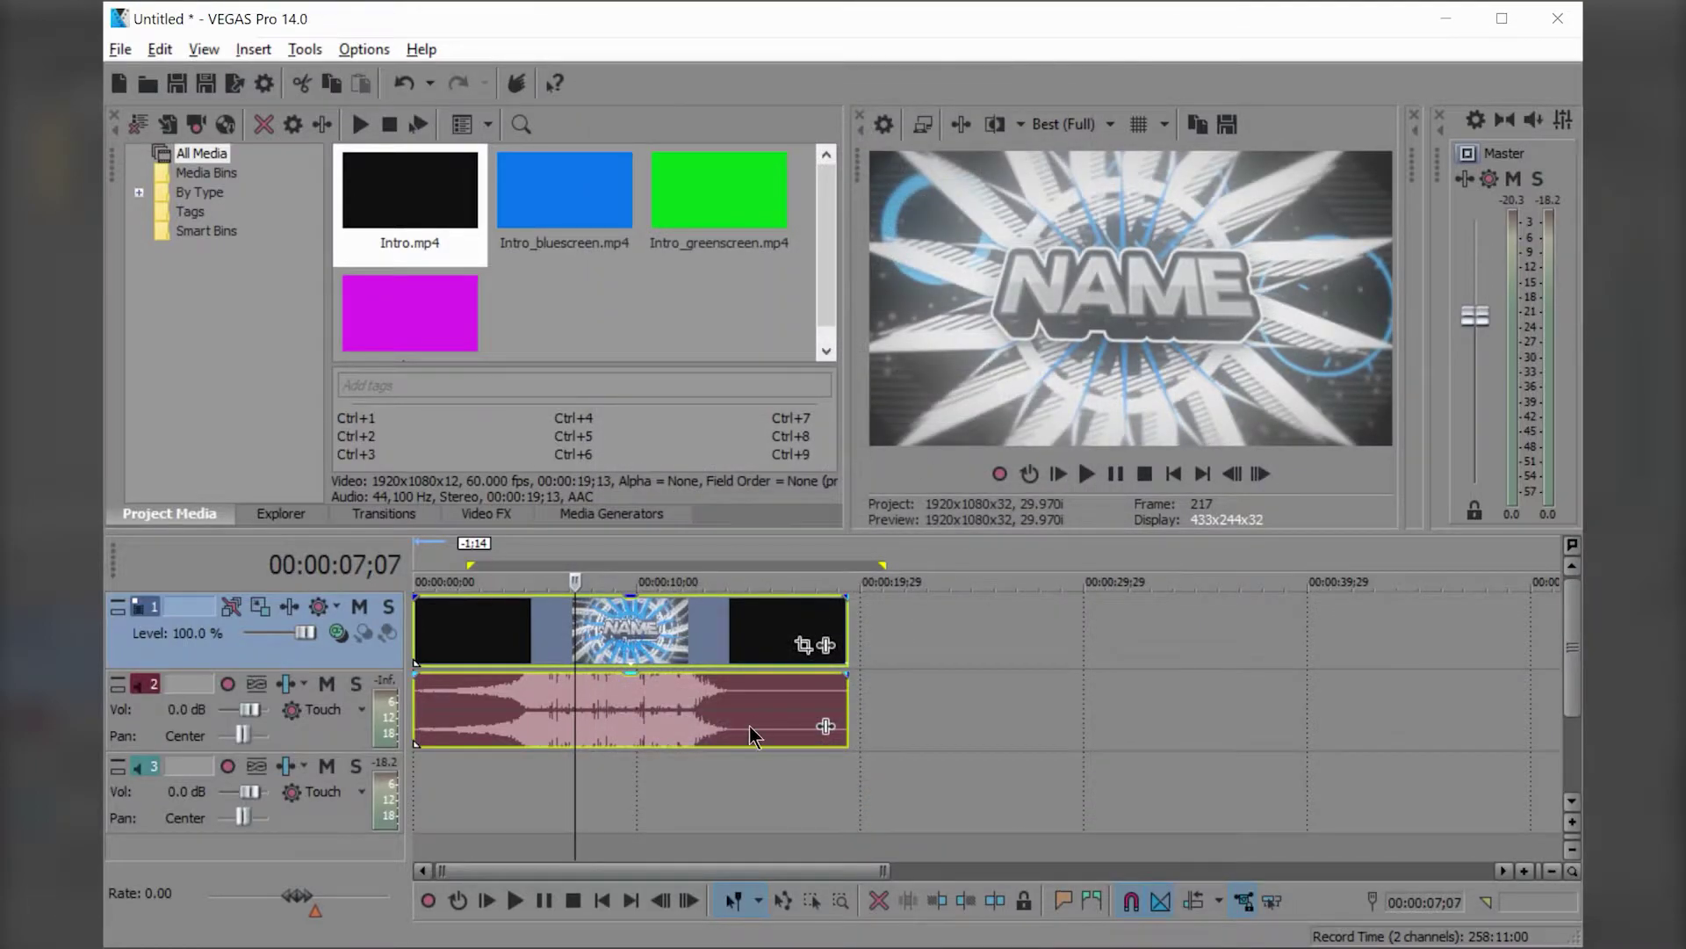
Examine the NAME frames between about 9 and 11 seconds and the blue-screen and green-screen versions of the intro
drag(575, 781, 636, 788)
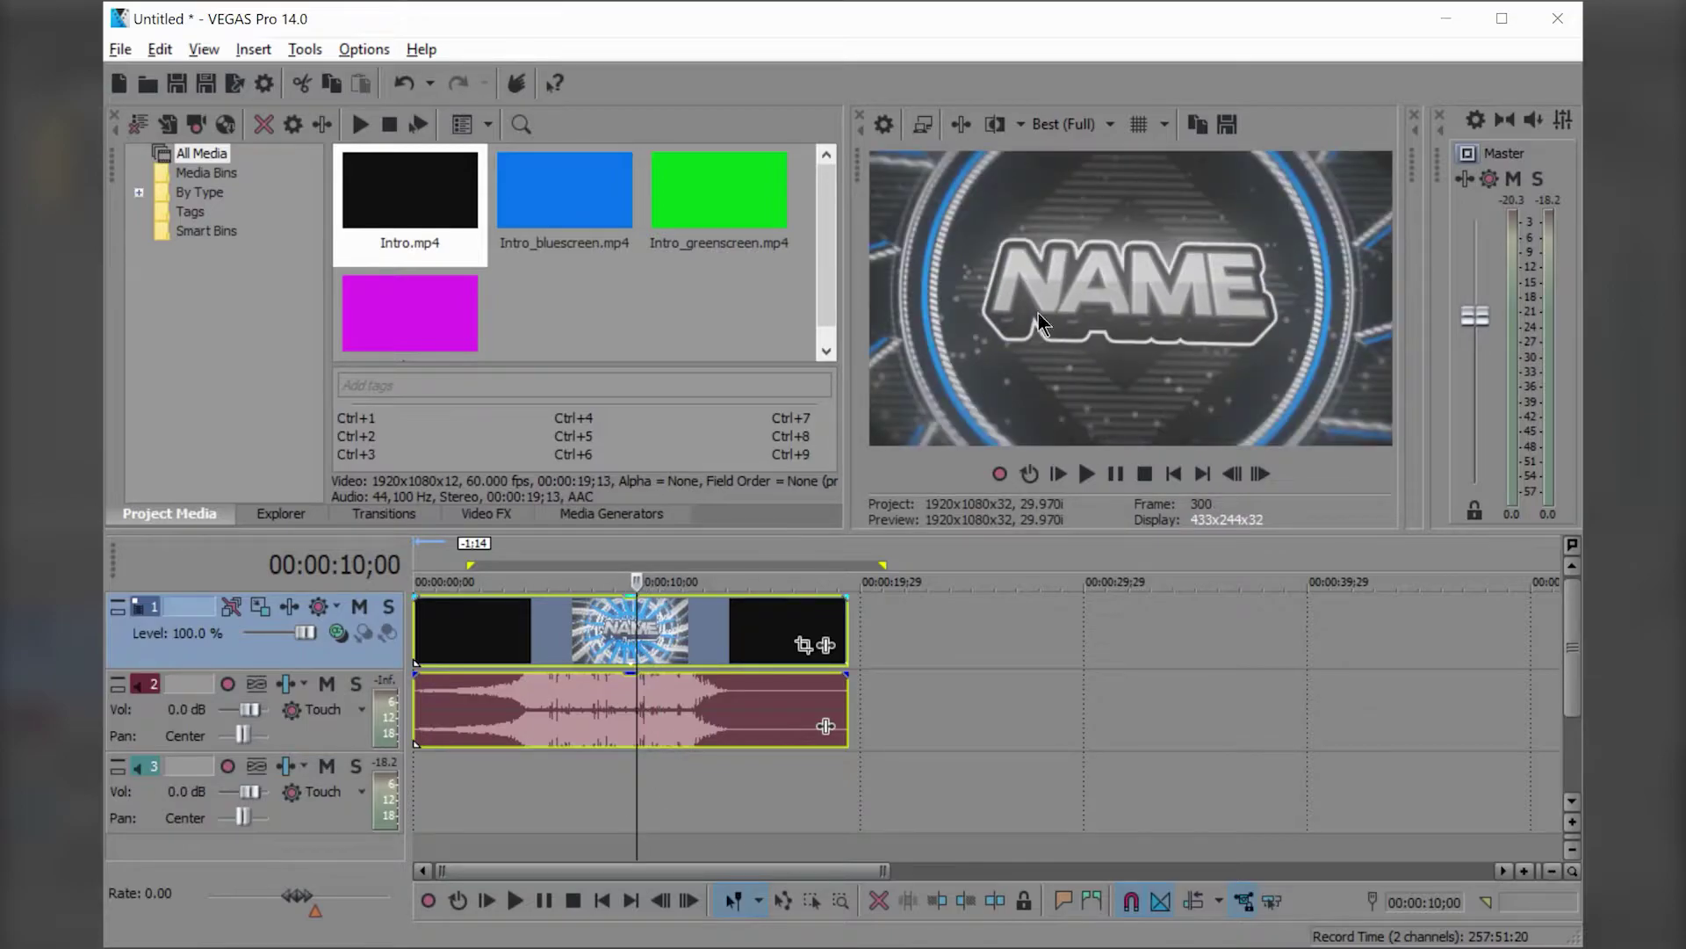
click(618, 786)
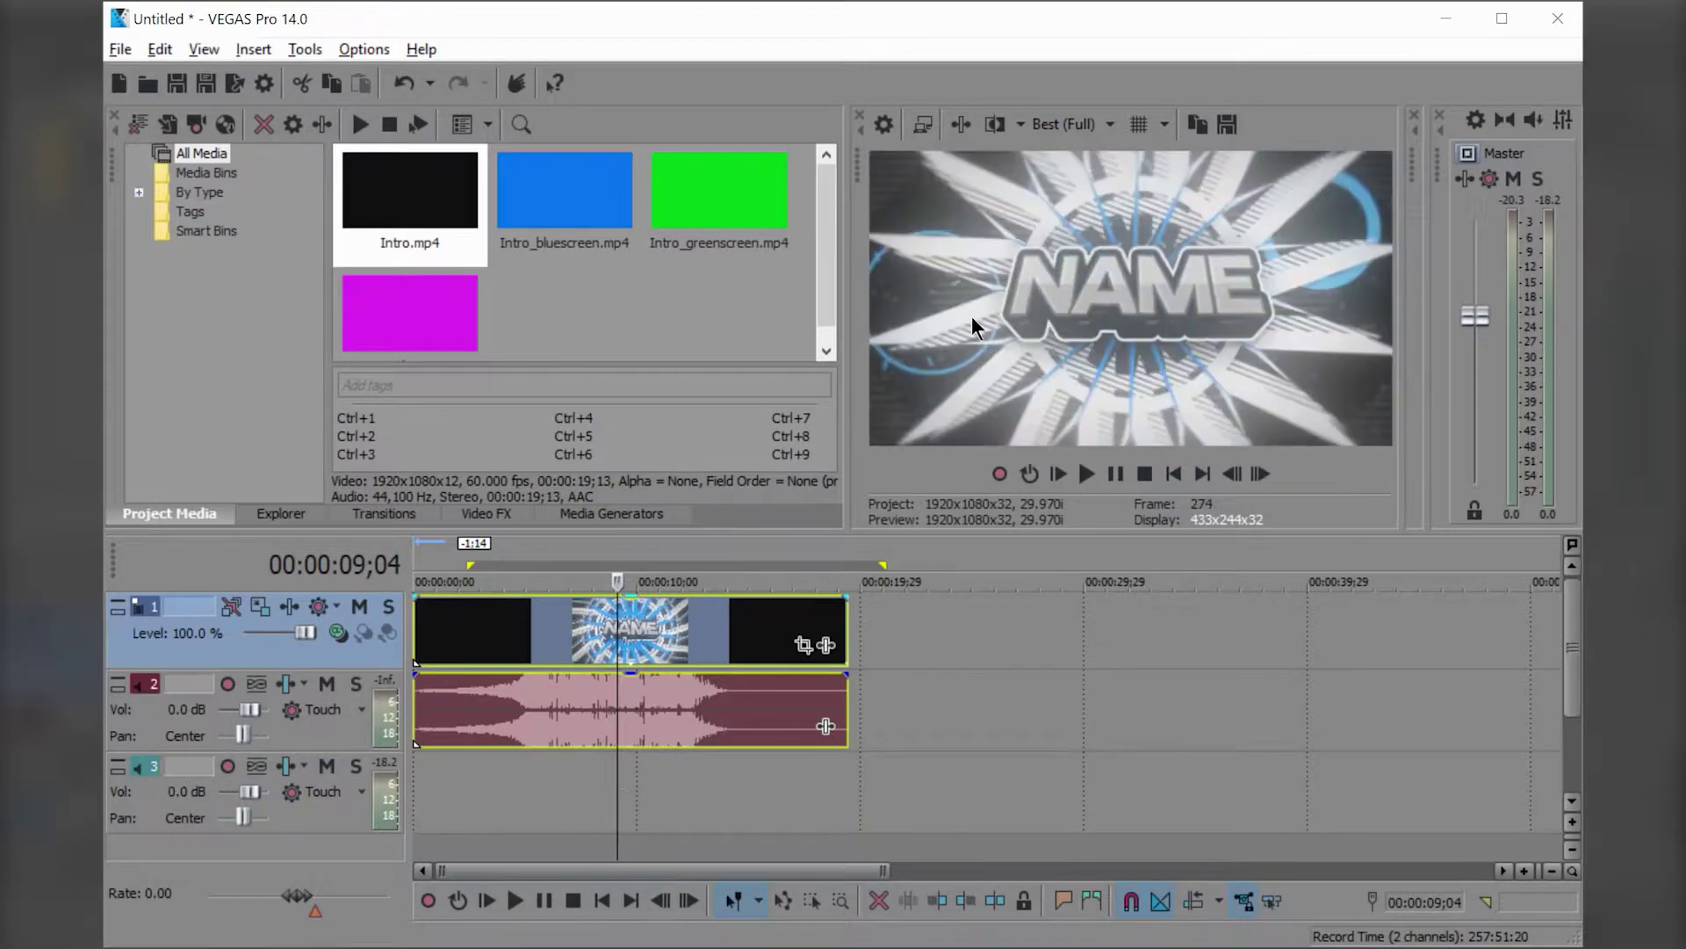
click(627, 807)
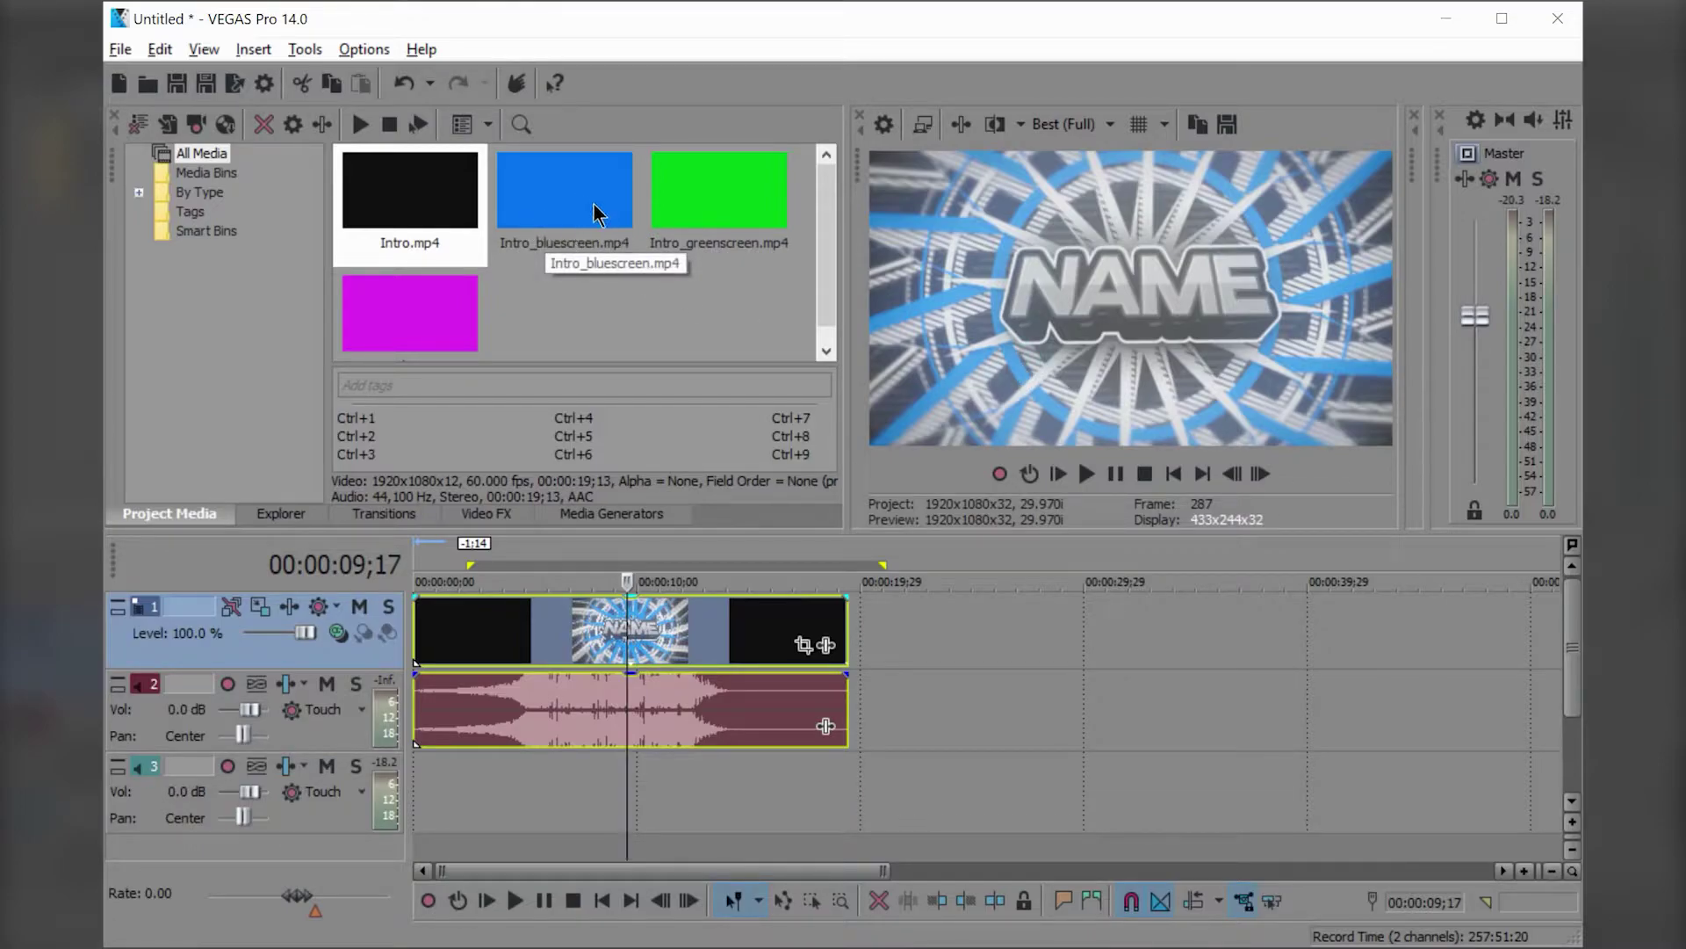
click(569, 219)
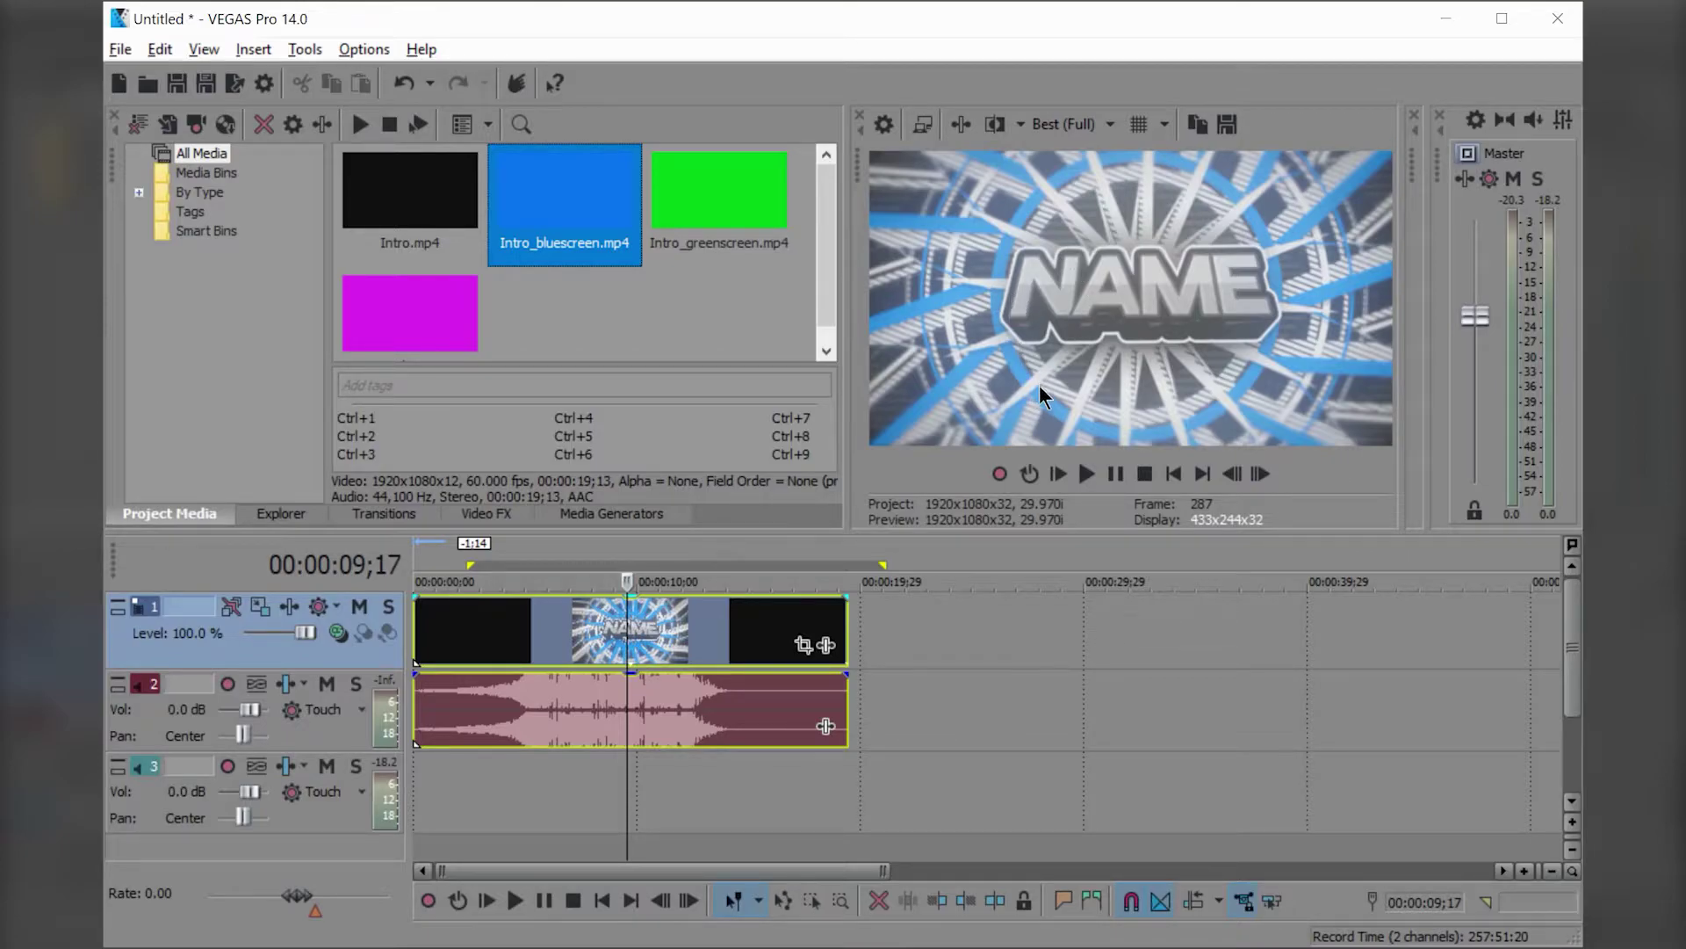
click(745, 207)
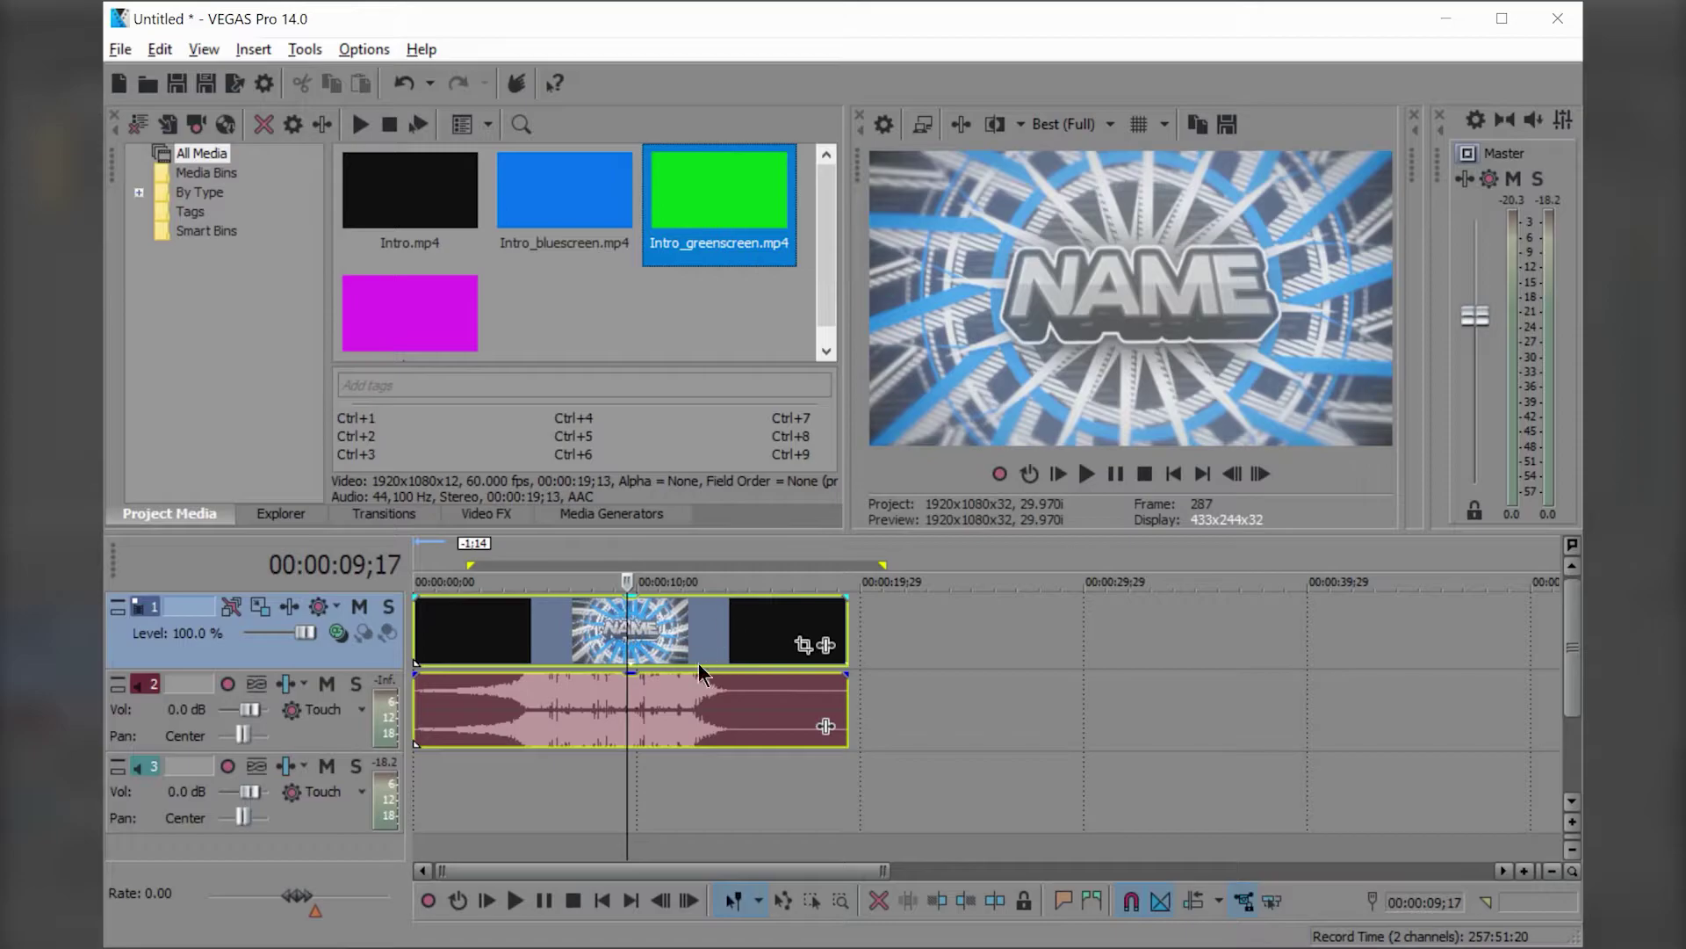
click(622, 815)
drag(623, 815, 663, 811)
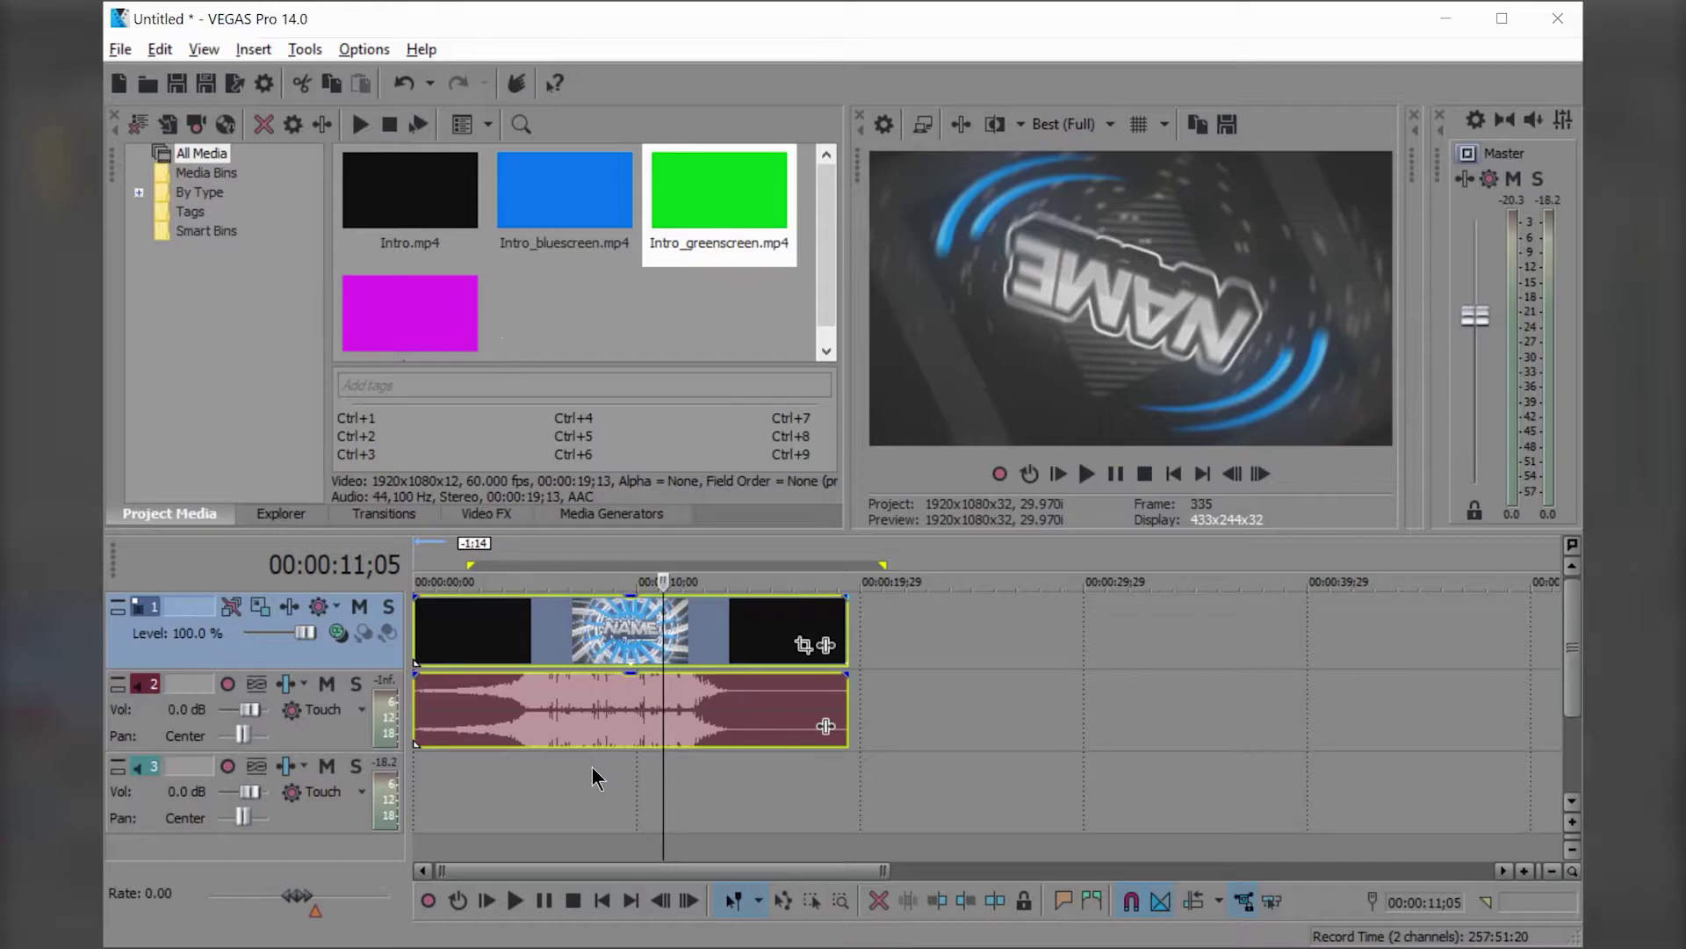
Replace the Intro.mp4 clip with Intro_greenscreen.mp4 at the start of the timeline, without matching the project settings to the media
click(597, 656)
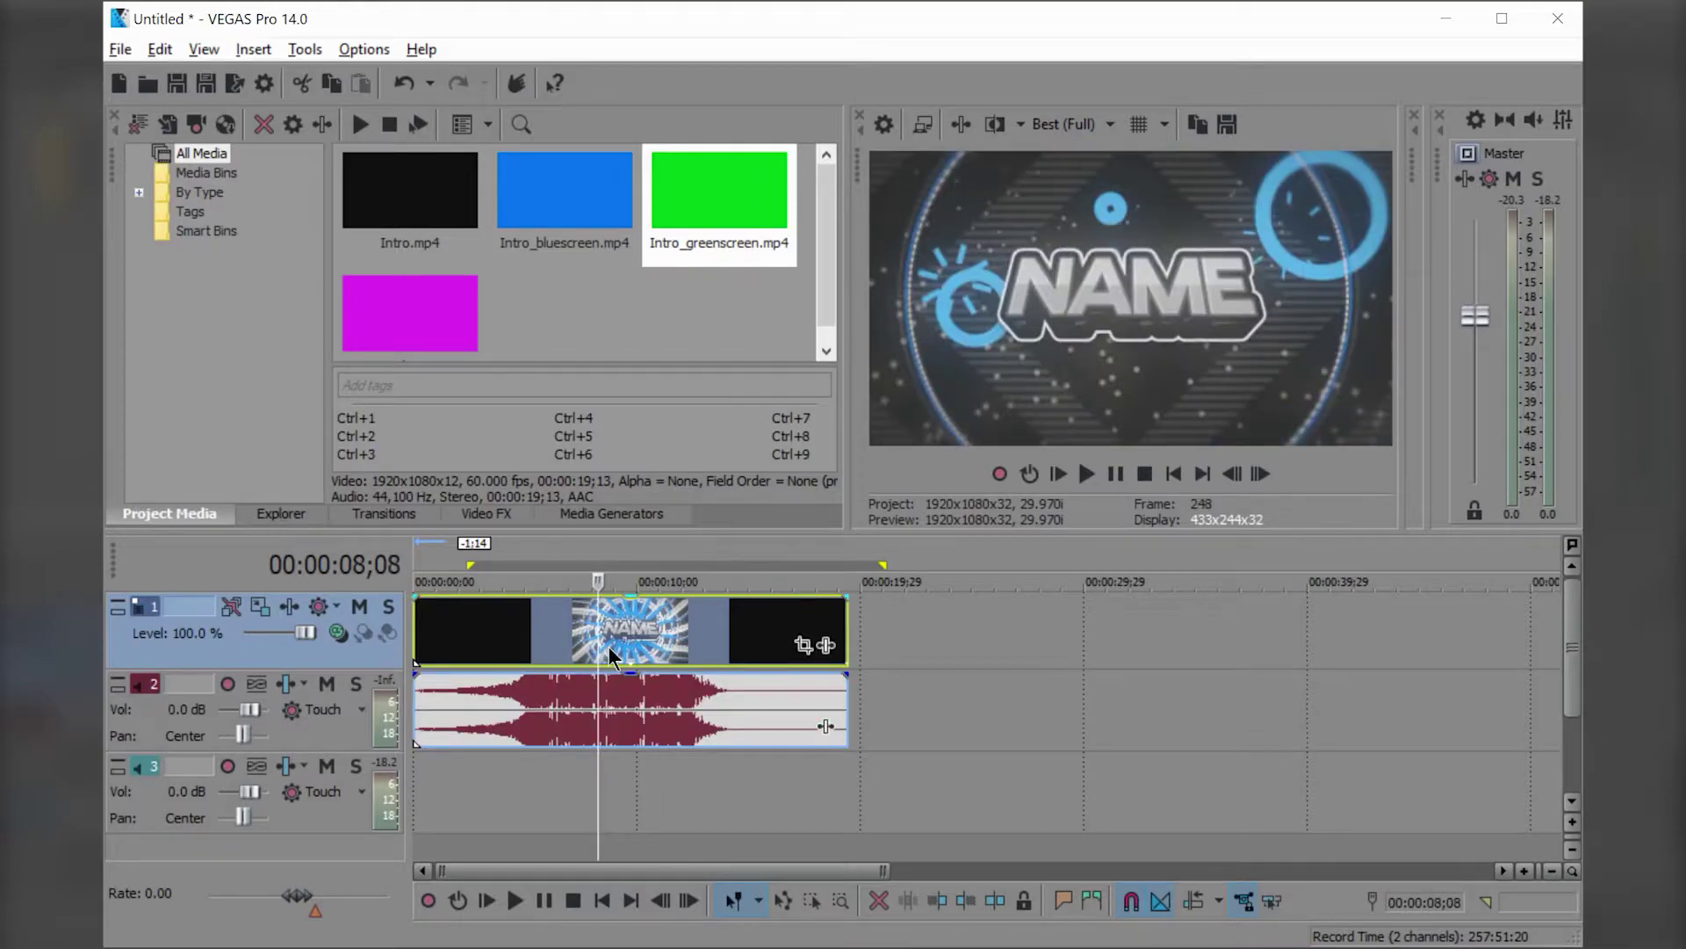
key(Delete)
drag(766, 193, 415, 652)
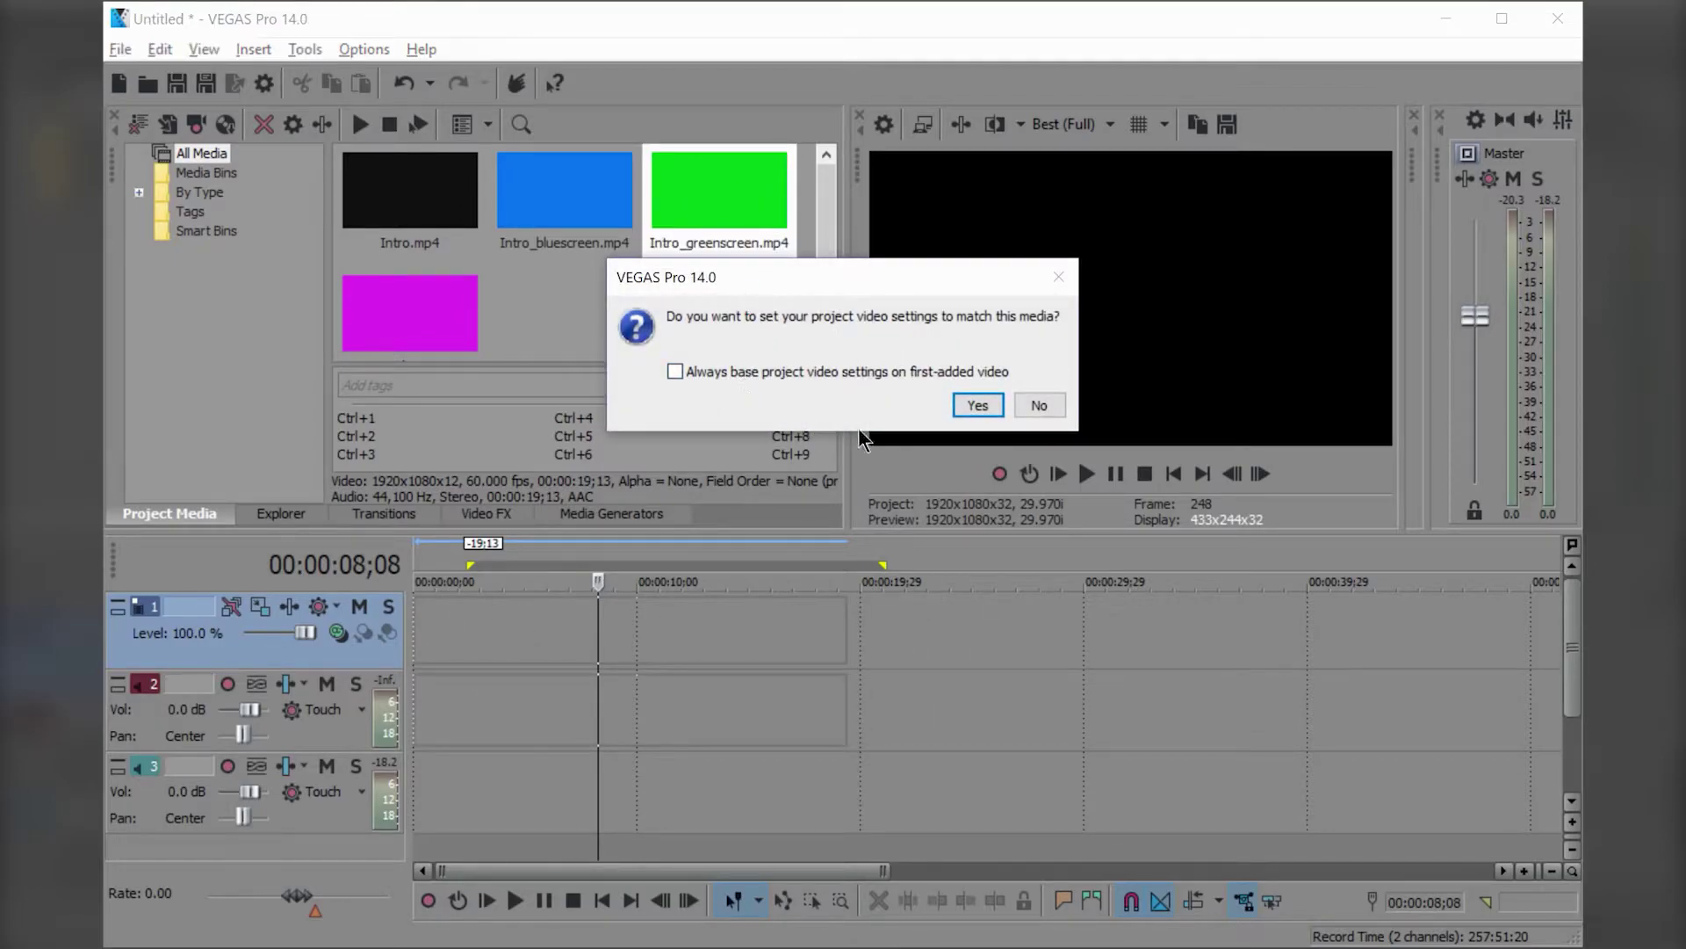
click(1050, 413)
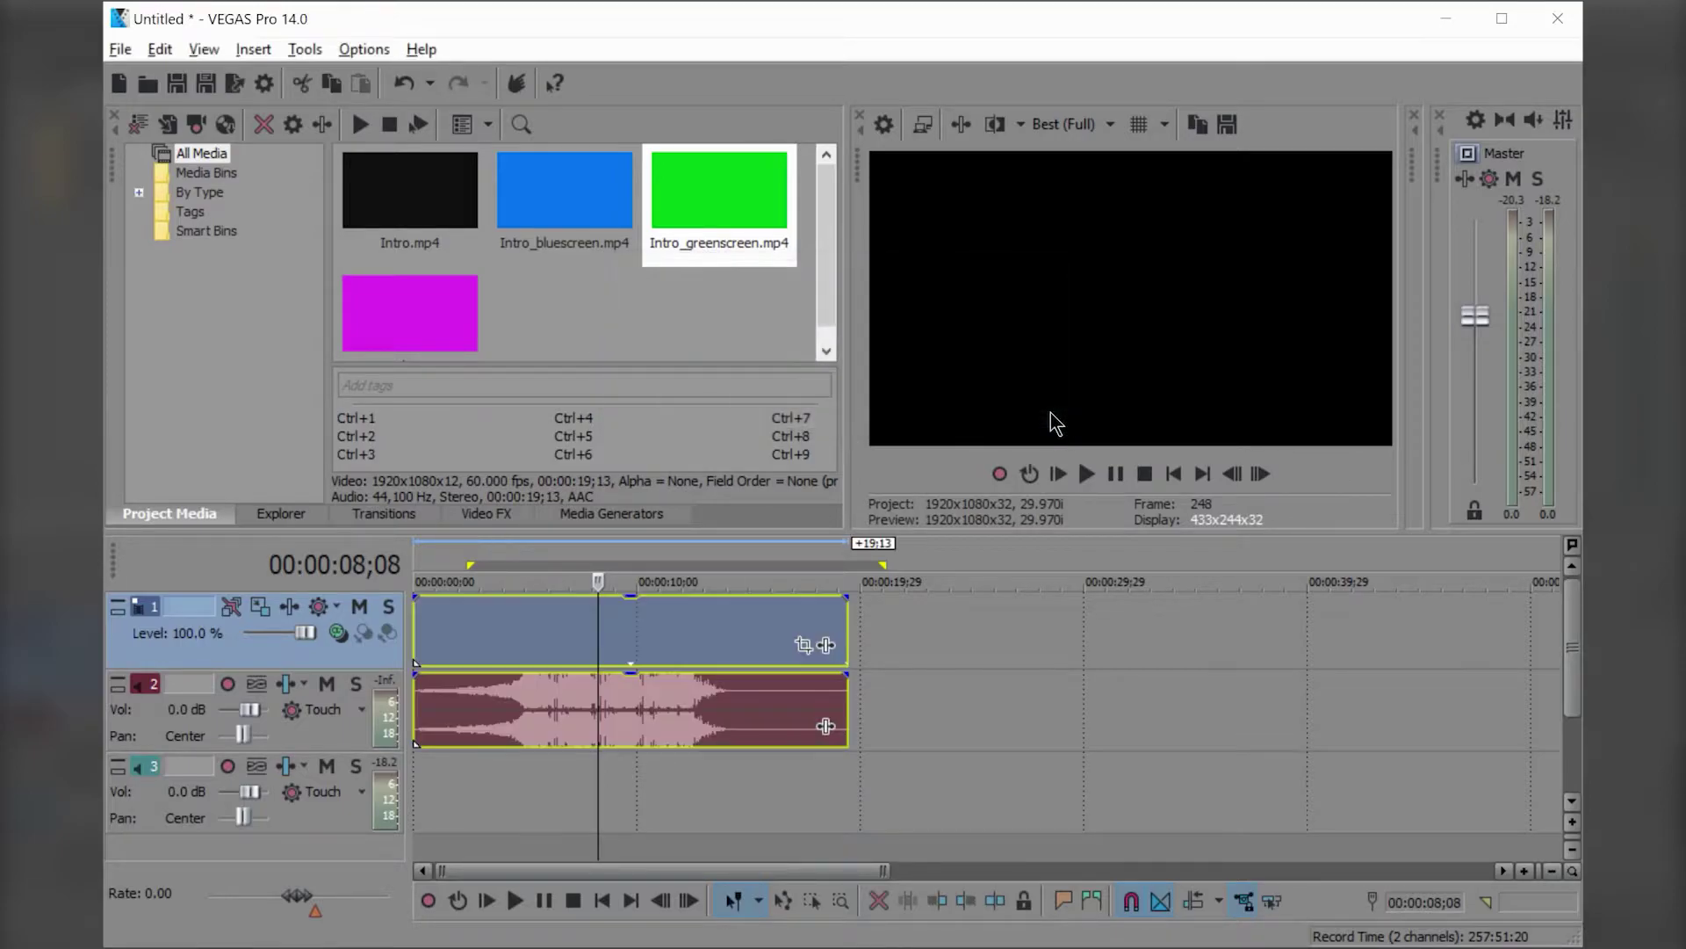
Position the playhead at 00:00:12;11, where the diagonal wipe reveals the green area beside the NAME text
click(606, 798)
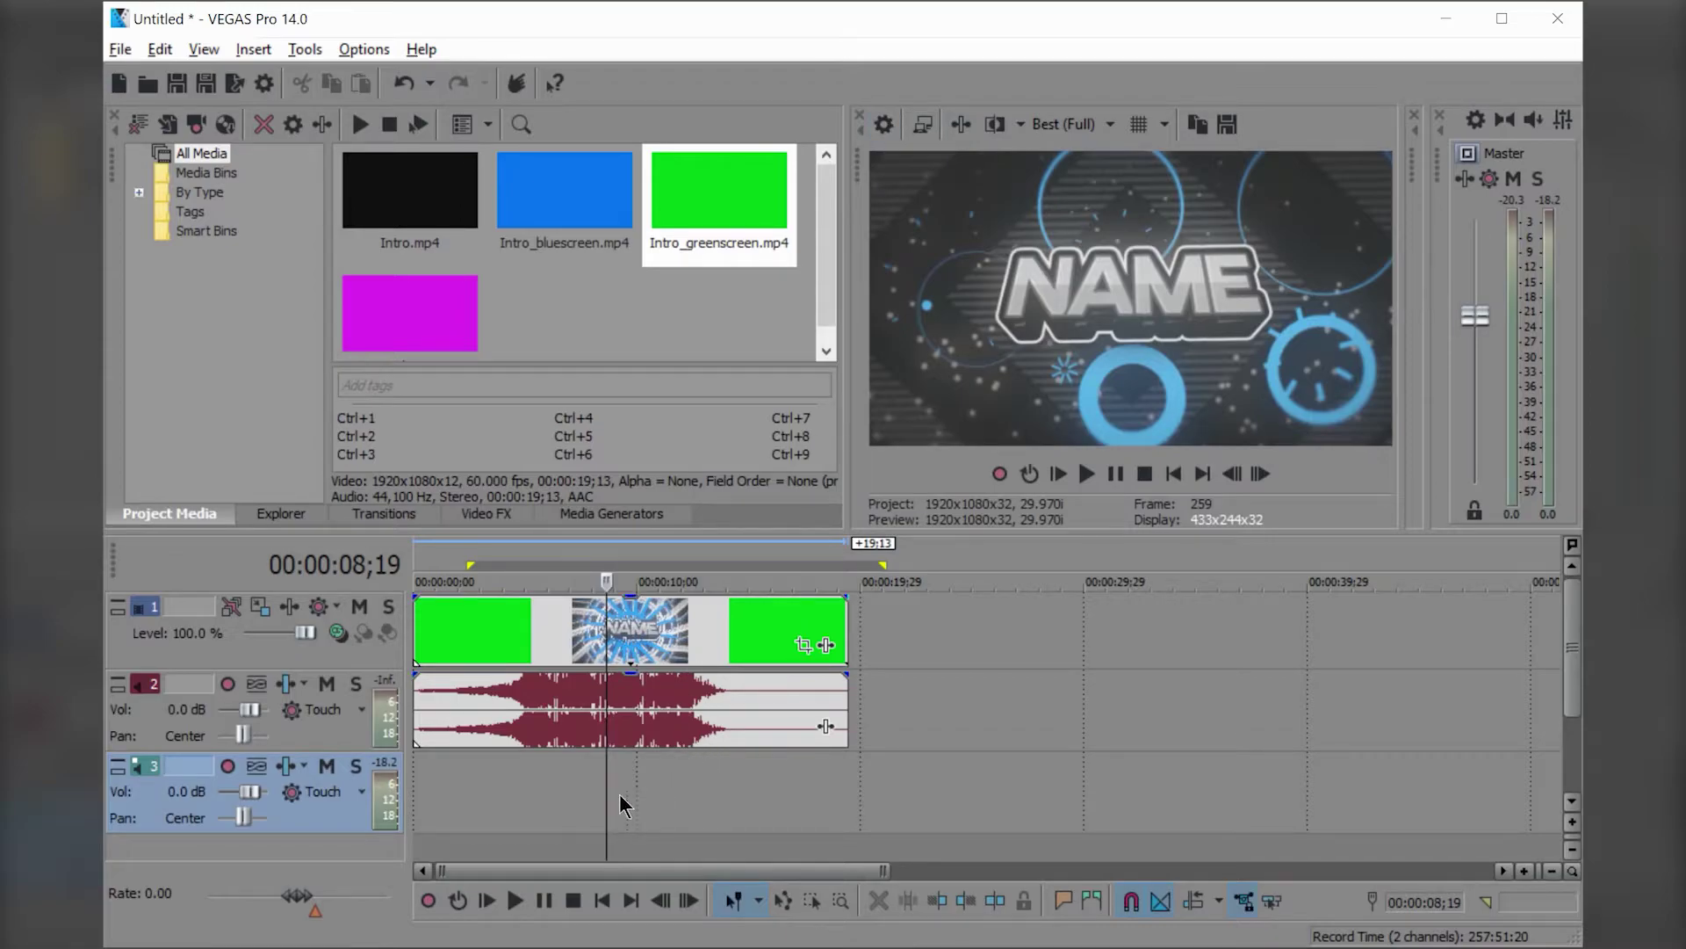
drag(610, 792, 685, 794)
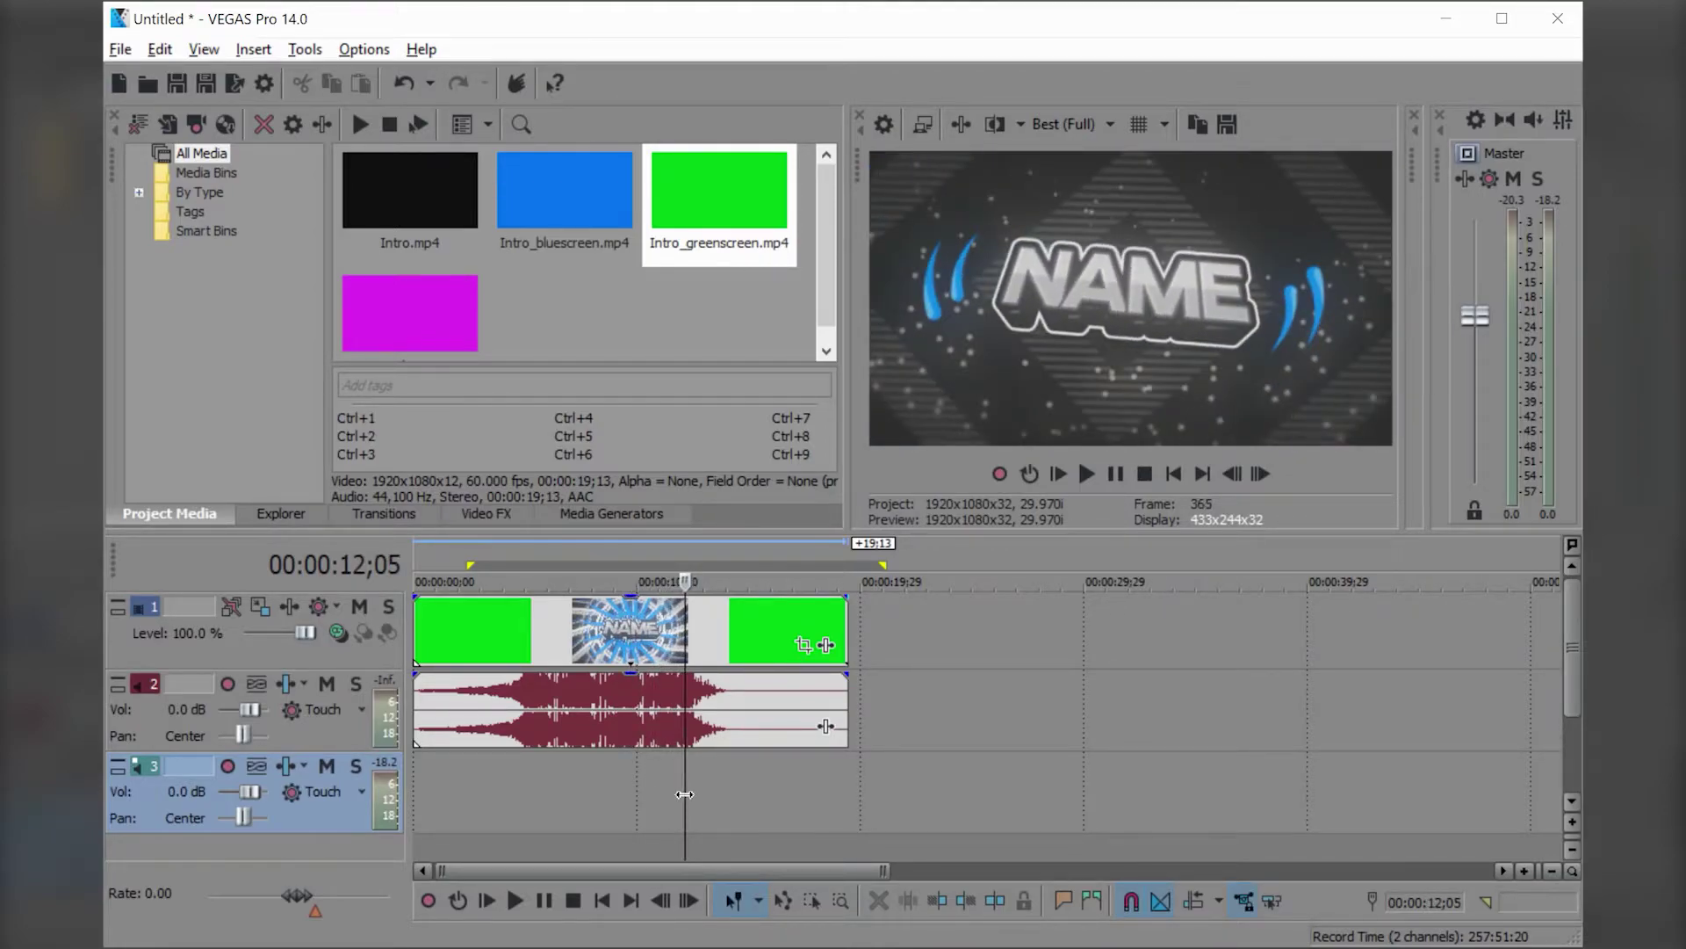
drag(684, 794, 686, 794)
click(1259, 474)
double_click(1233, 475)
click(1259, 474)
click(1259, 474)
click(1233, 474)
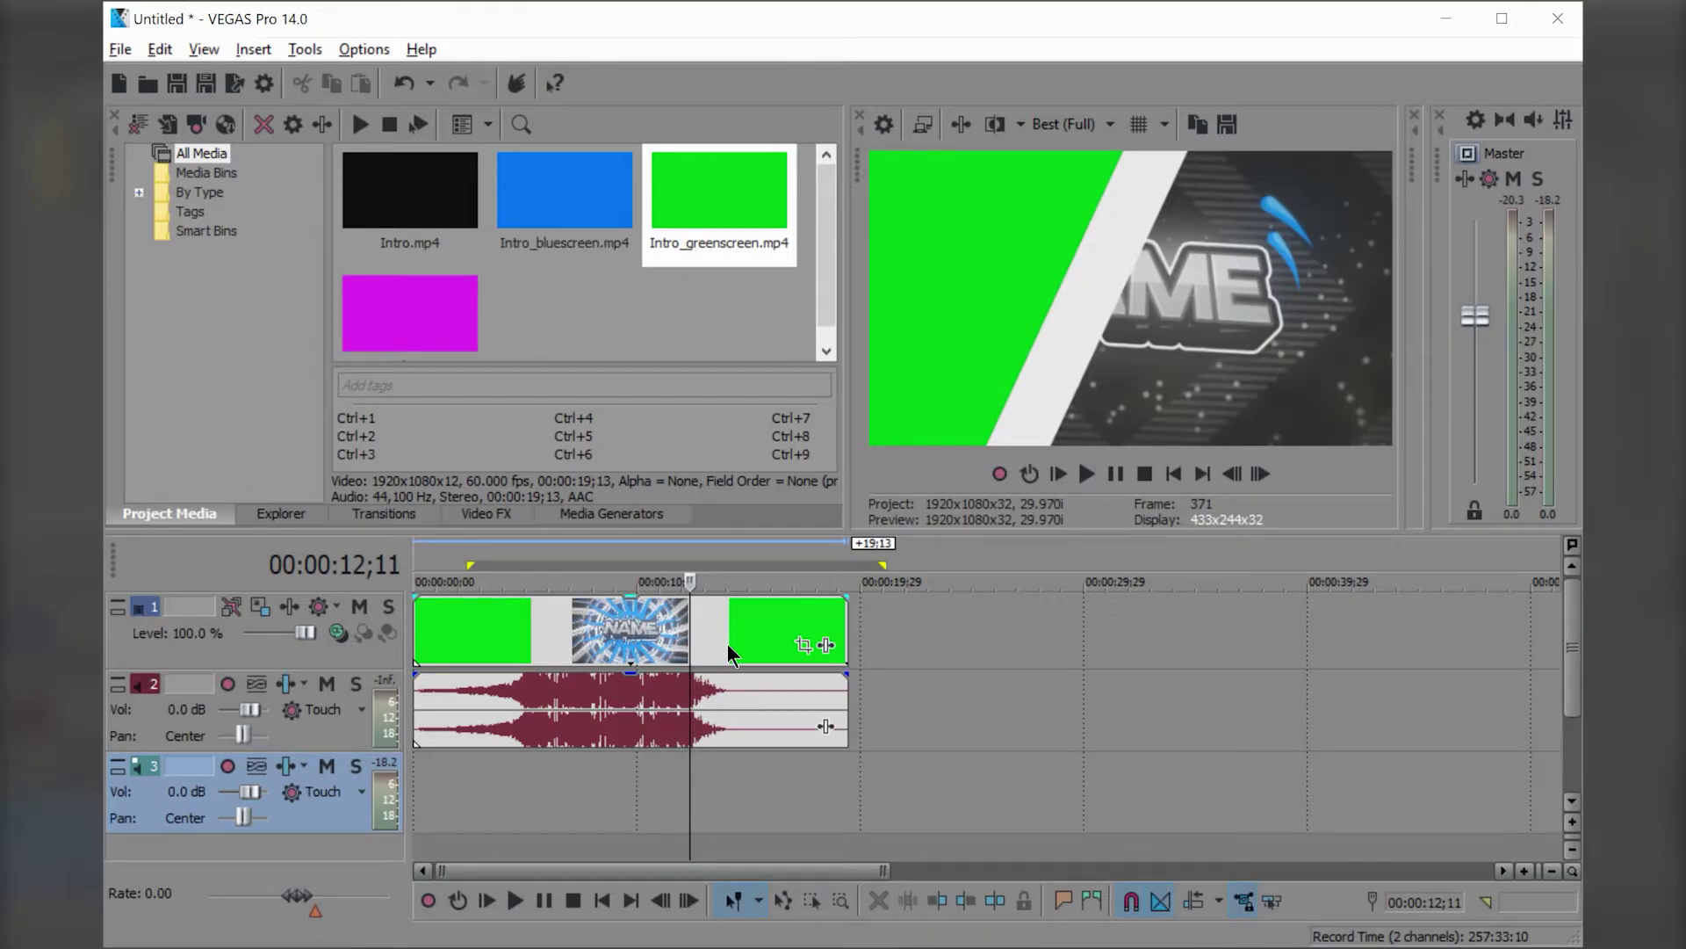
Search the video effects for "key" and apply the default Chroma Keyer to the Intro_greenscreen clip
click(451, 509)
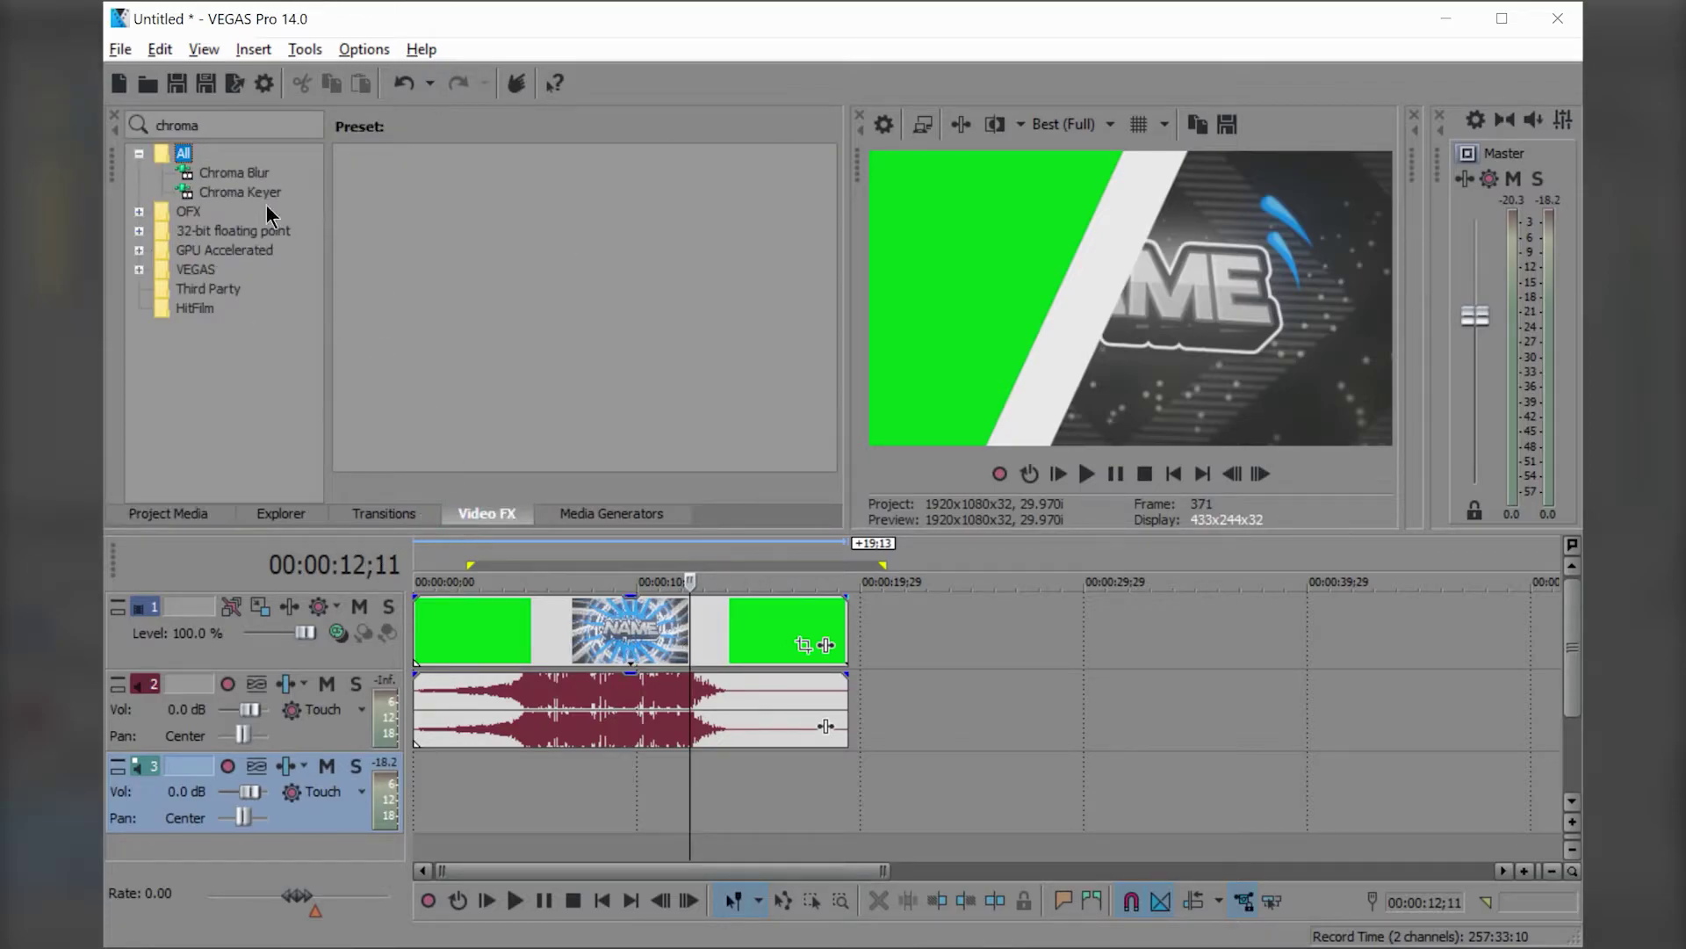
drag(243, 197, 250, 194)
click(273, 129)
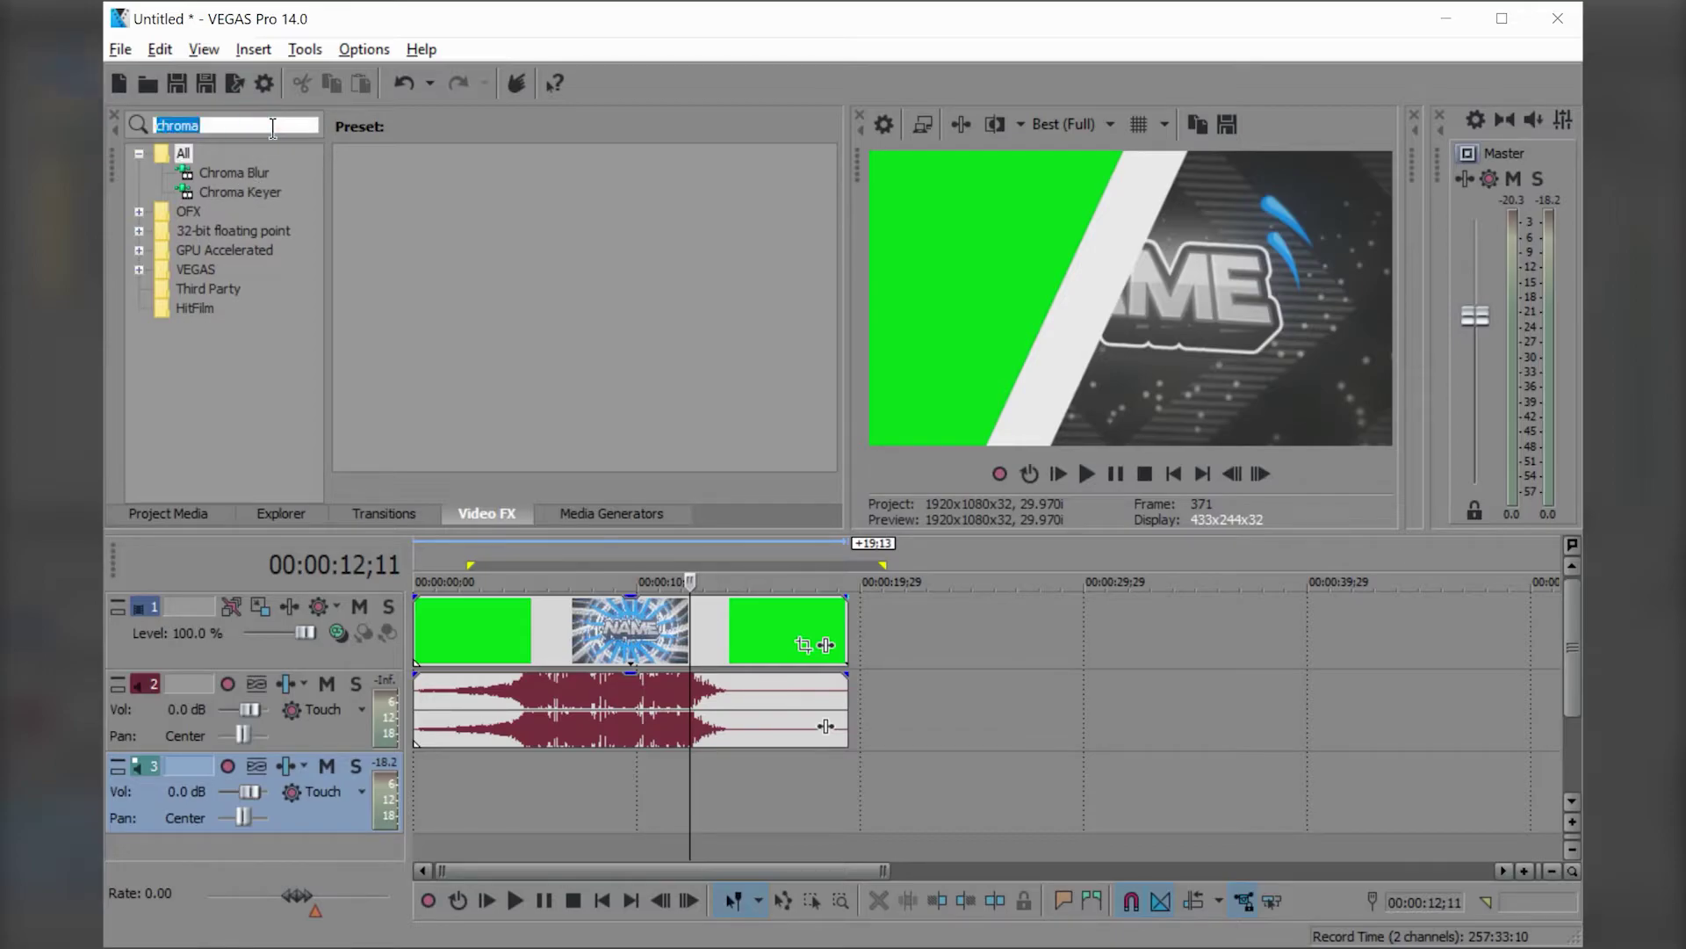
text(key)
click(217, 166)
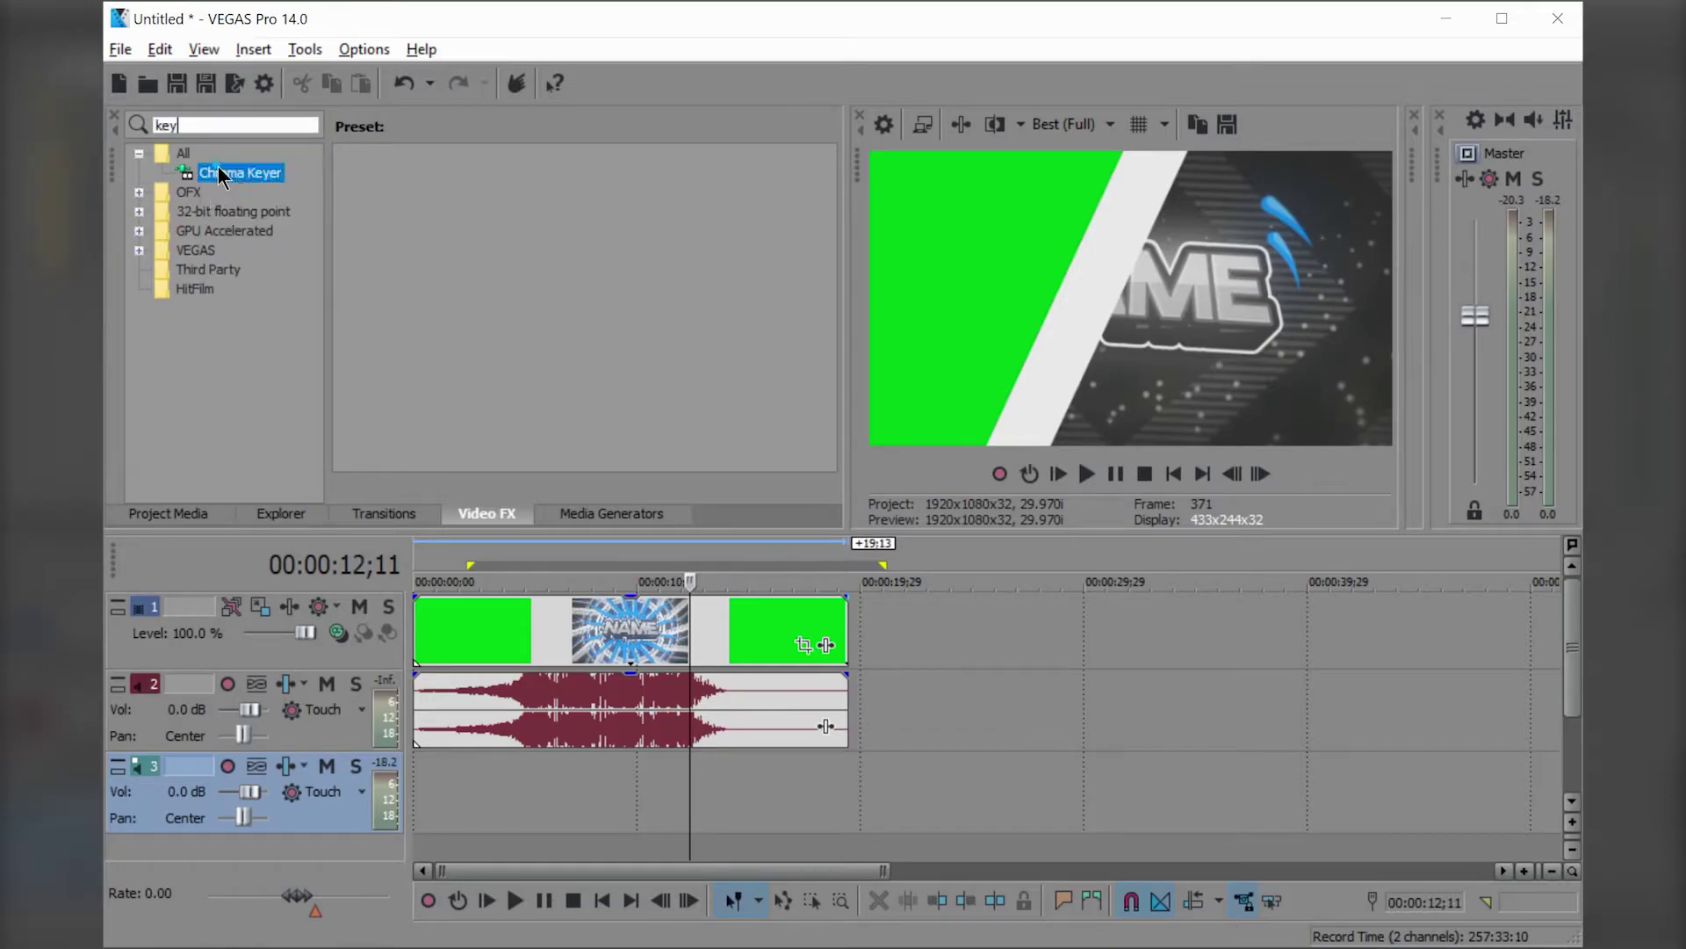
drag(239, 165, 597, 619)
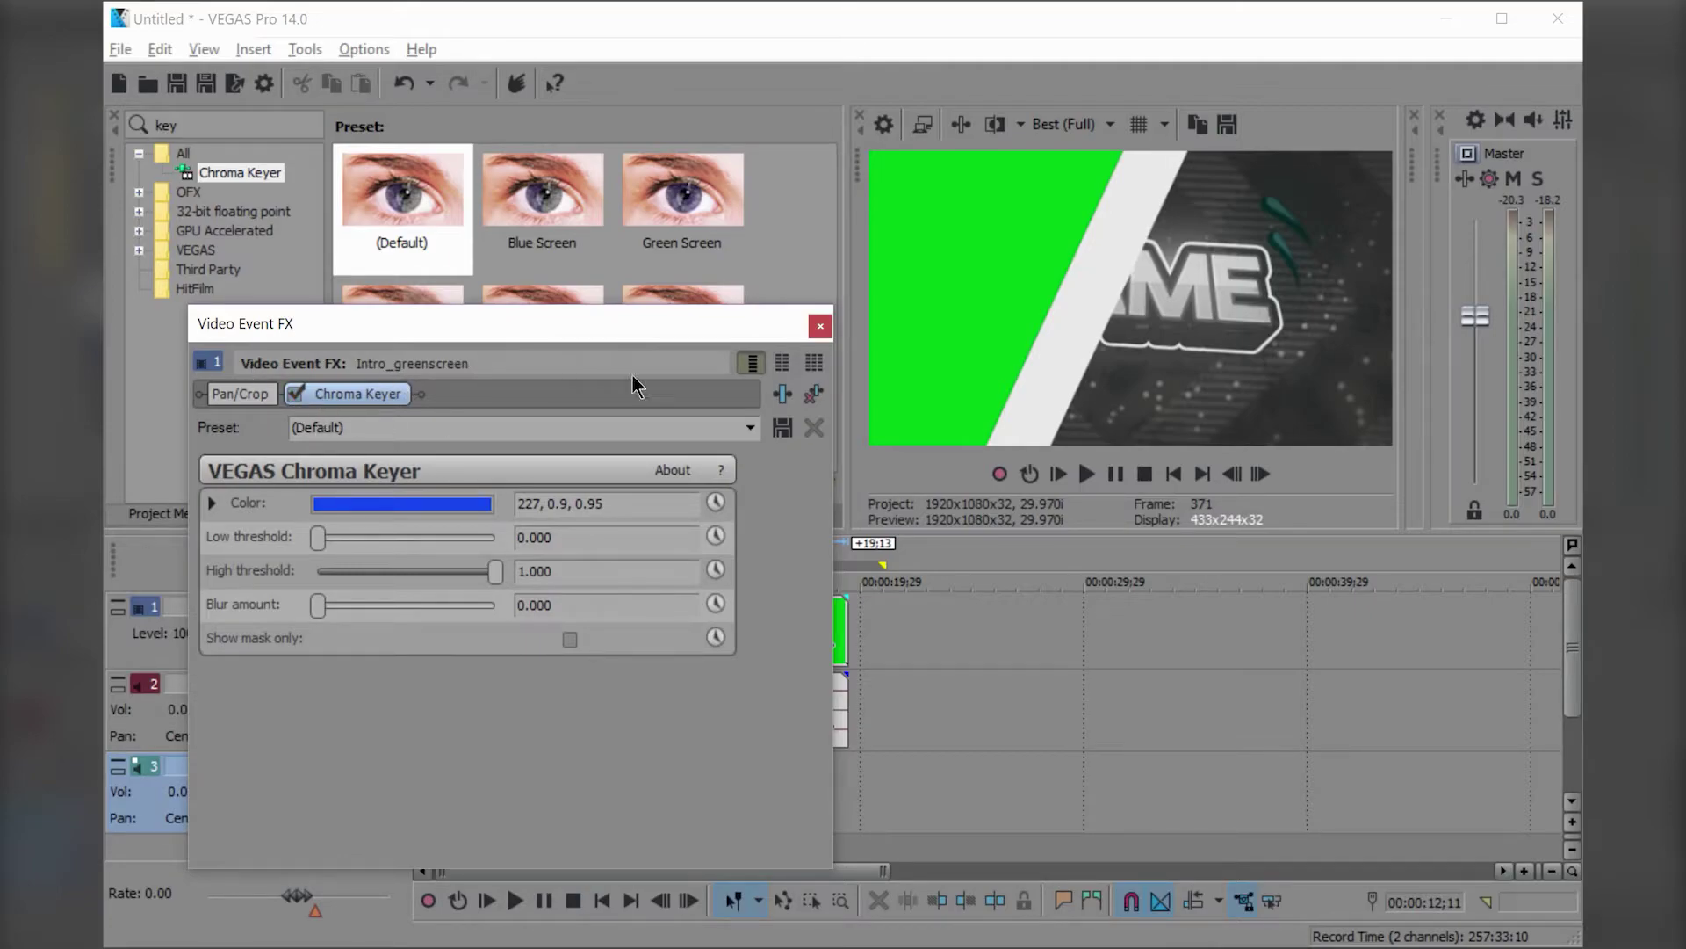
Sample the green background as the Chroma Keyer's key colour with the effect temporarily disabled, then re-enable it
click(296, 395)
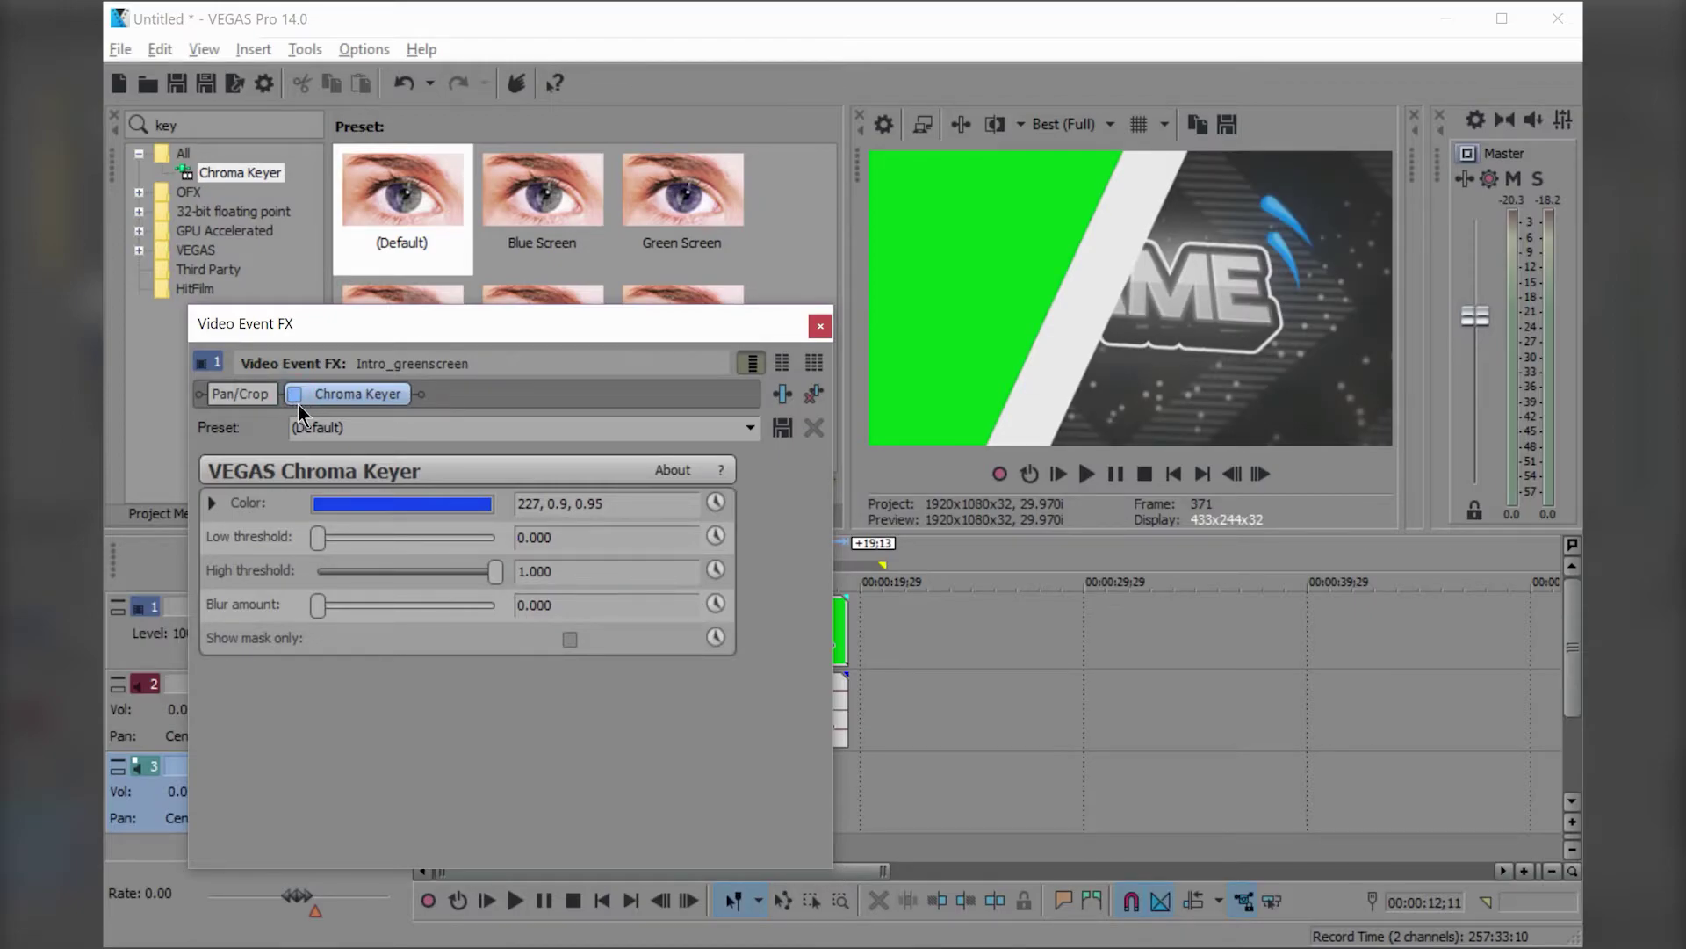
click(211, 502)
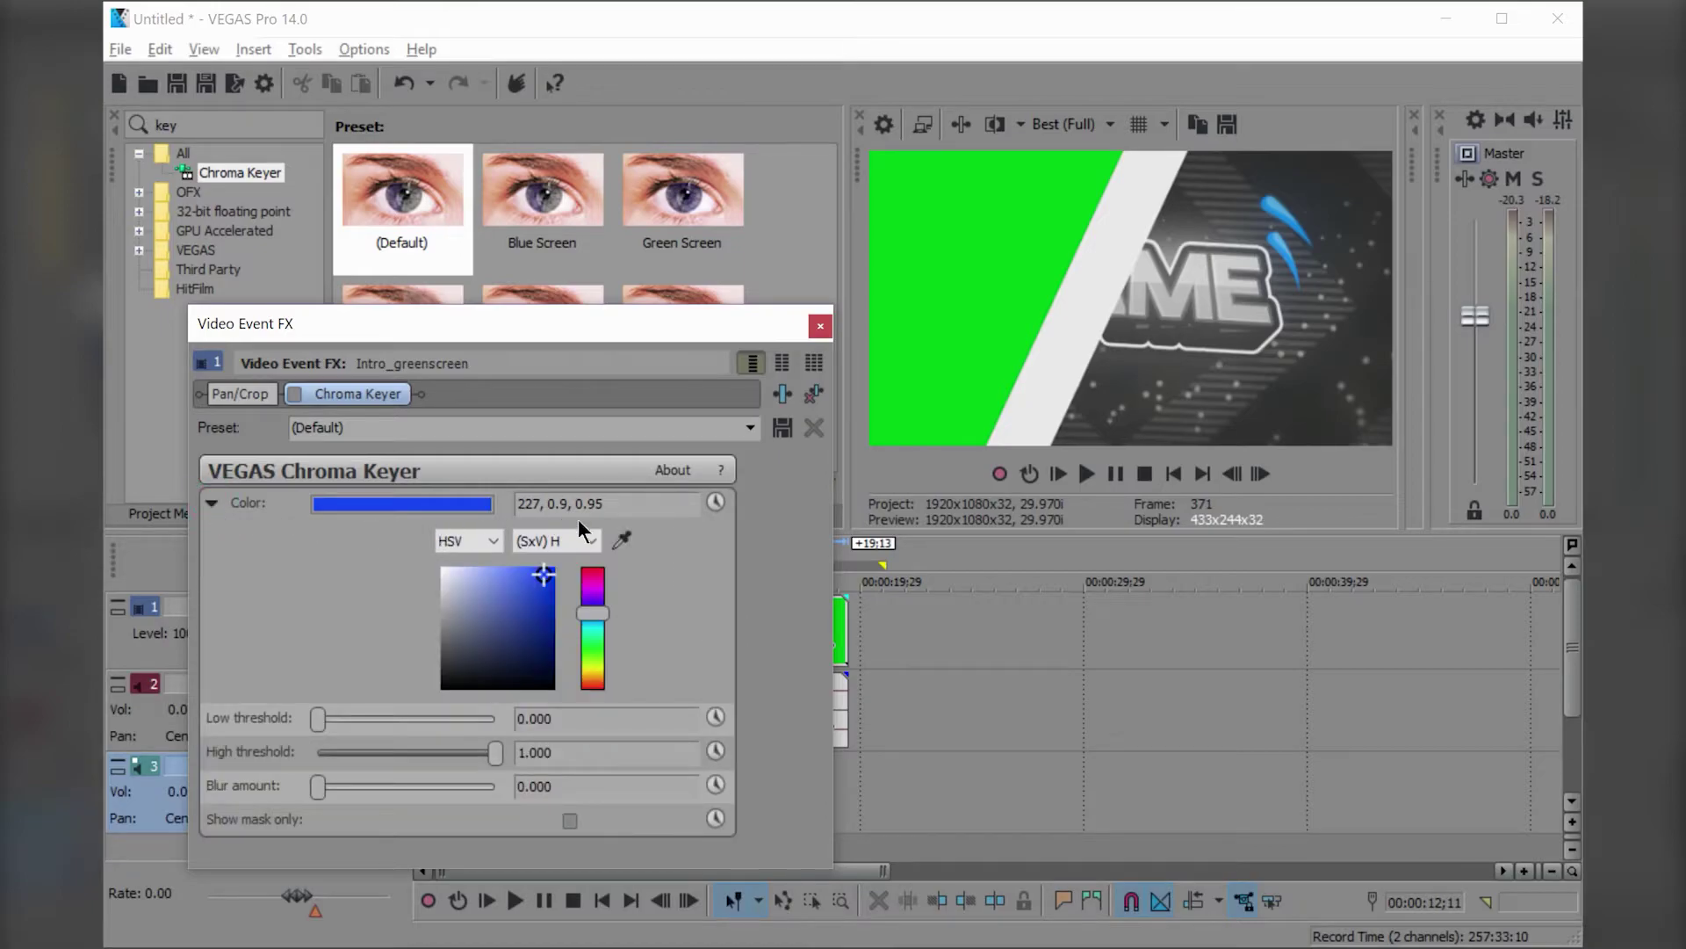
click(622, 542)
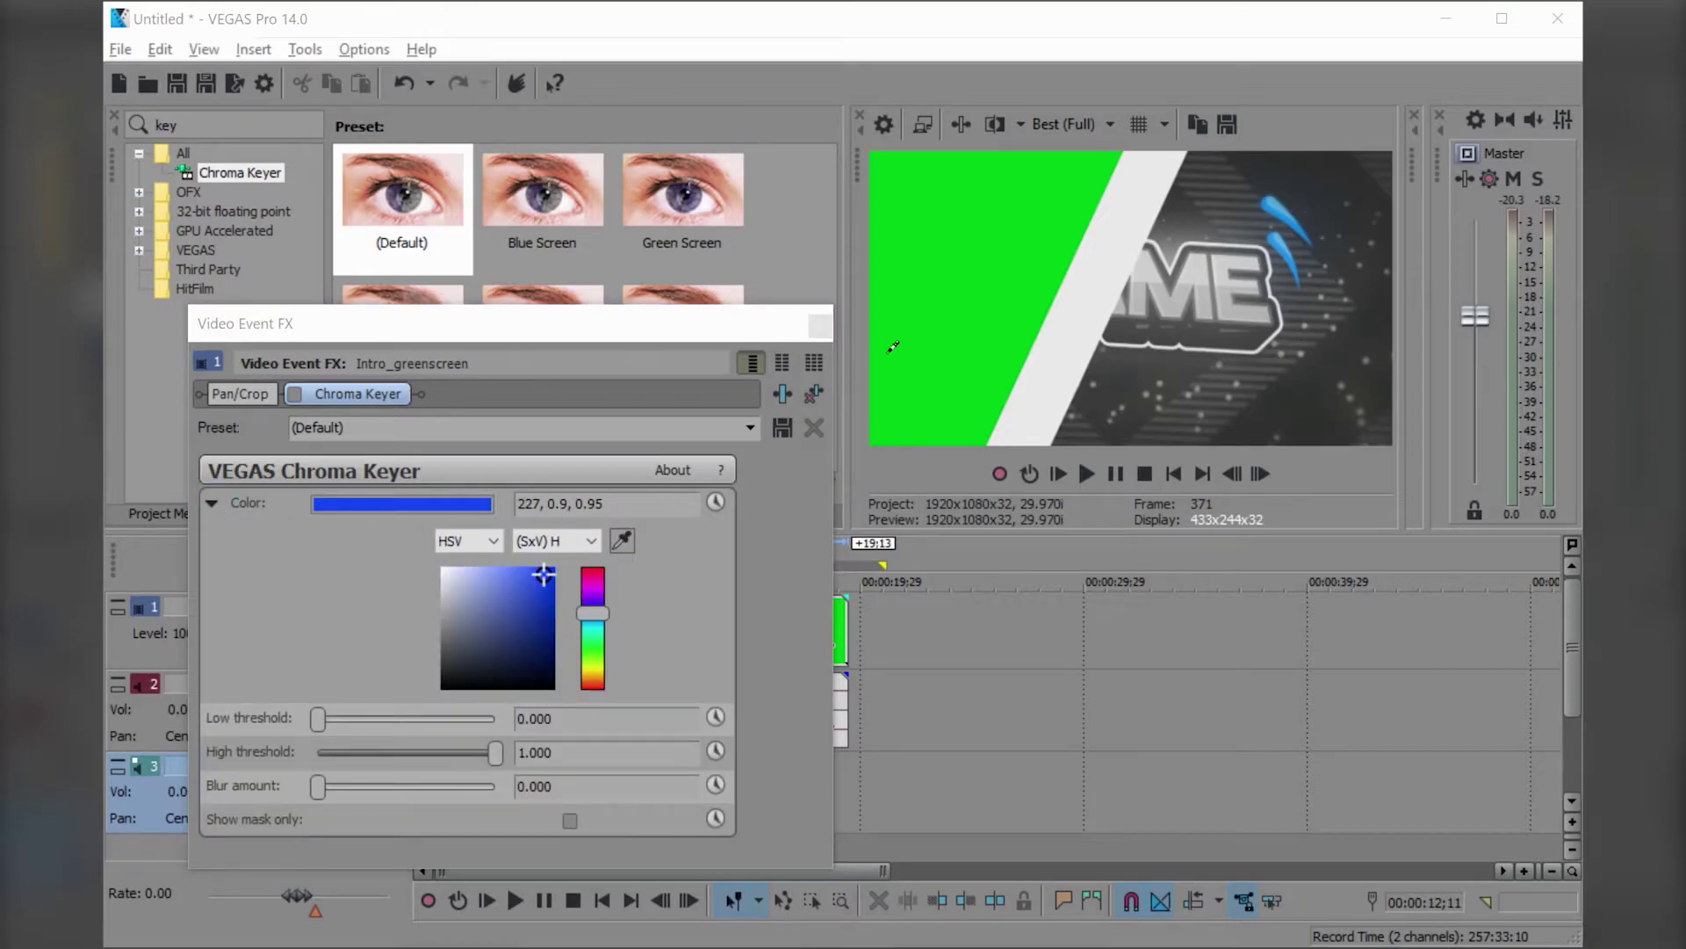
click(934, 302)
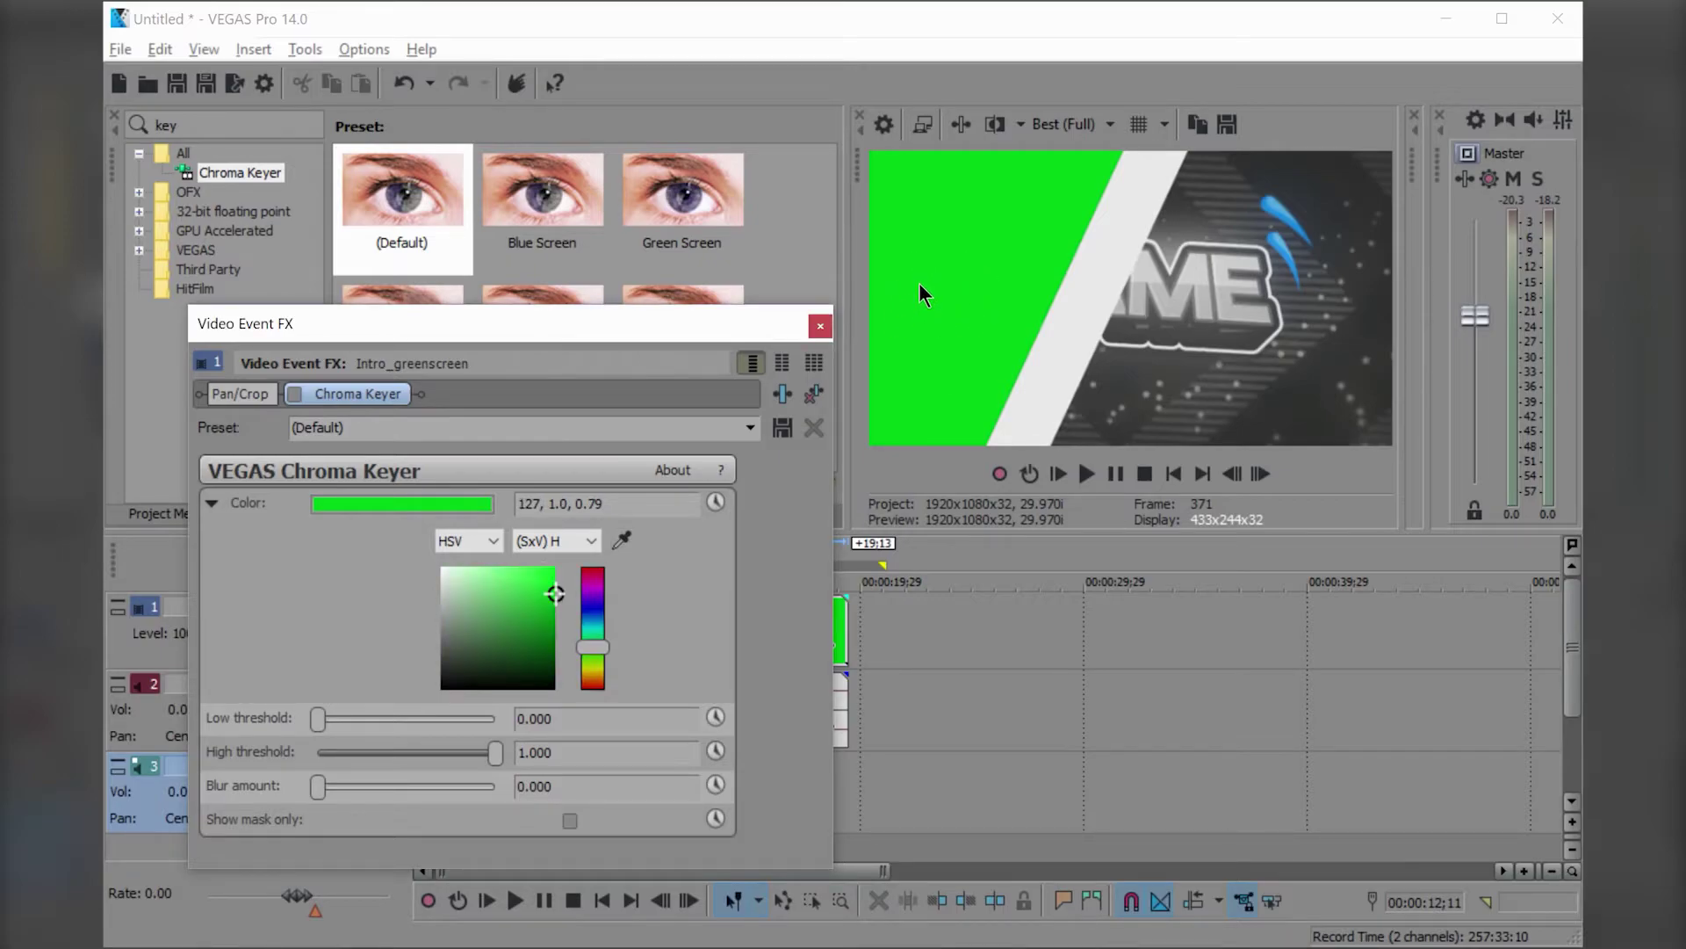
click(212, 503)
click(296, 394)
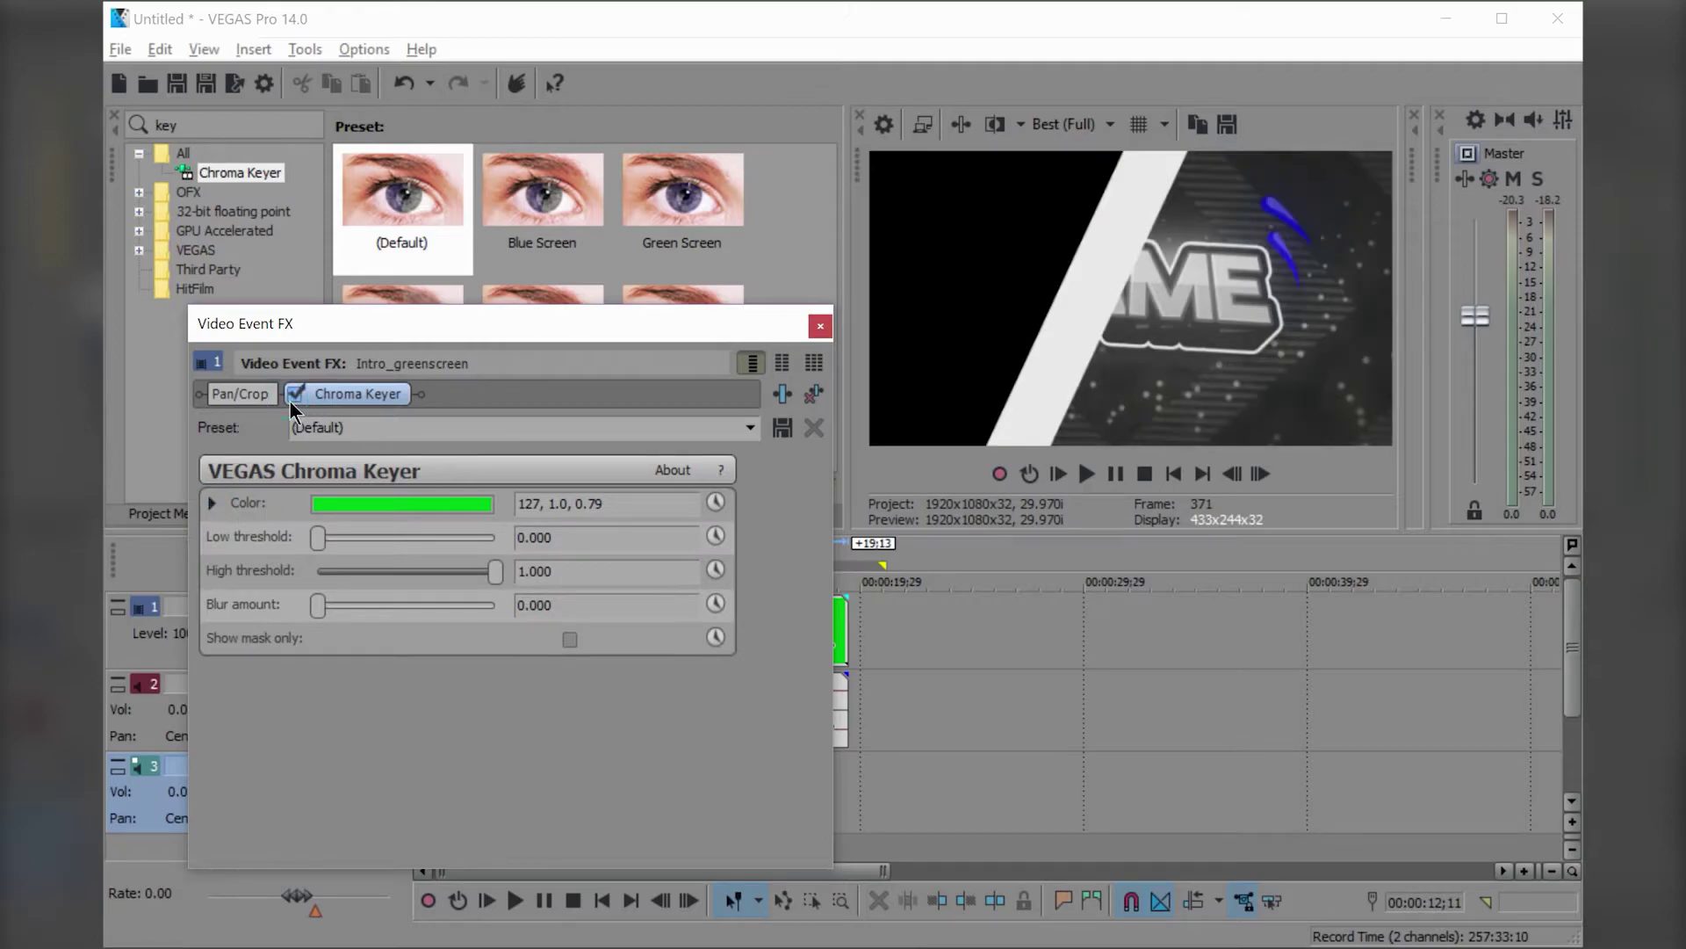
Compare the preview with the Chroma Keyer repeatedly switched off and on
click(292, 397)
click(293, 397)
click(293, 397)
click(293, 397)
click(293, 396)
click(294, 396)
click(294, 396)
click(293, 396)
click(293, 396)
click(293, 397)
click(293, 397)
click(293, 397)
click(292, 397)
click(294, 396)
click(292, 397)
Show only the Chroma Keyer mask, set the high threshold to 0.660, and close the effect settings
click(571, 642)
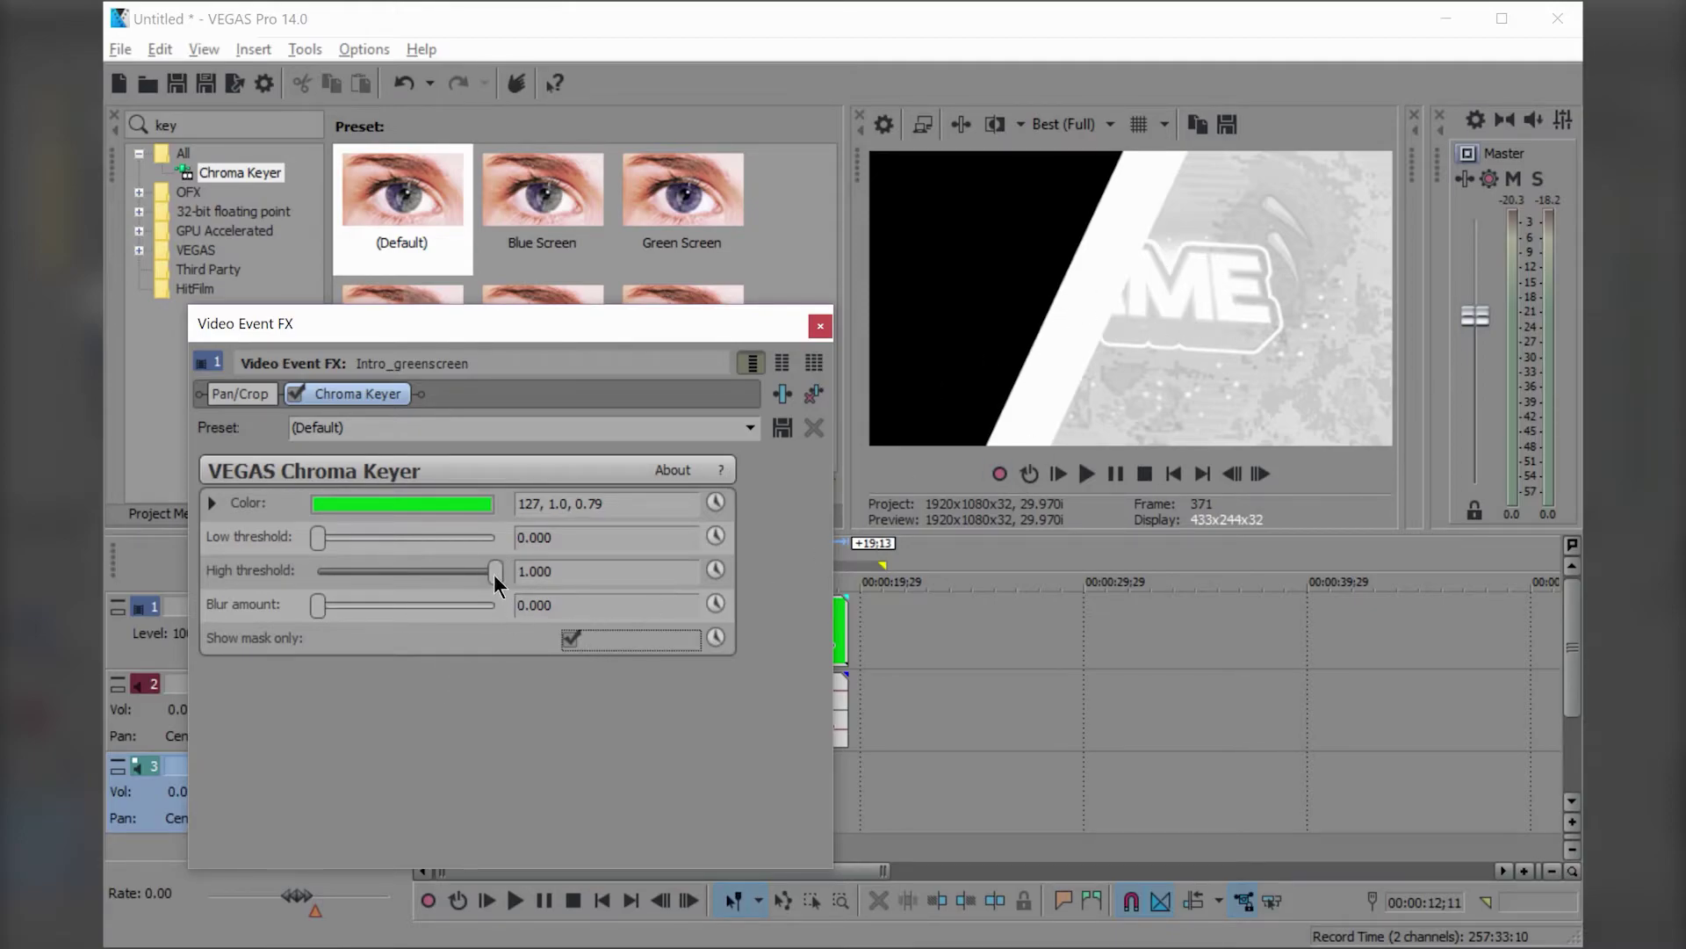
drag(494, 581, 434, 576)
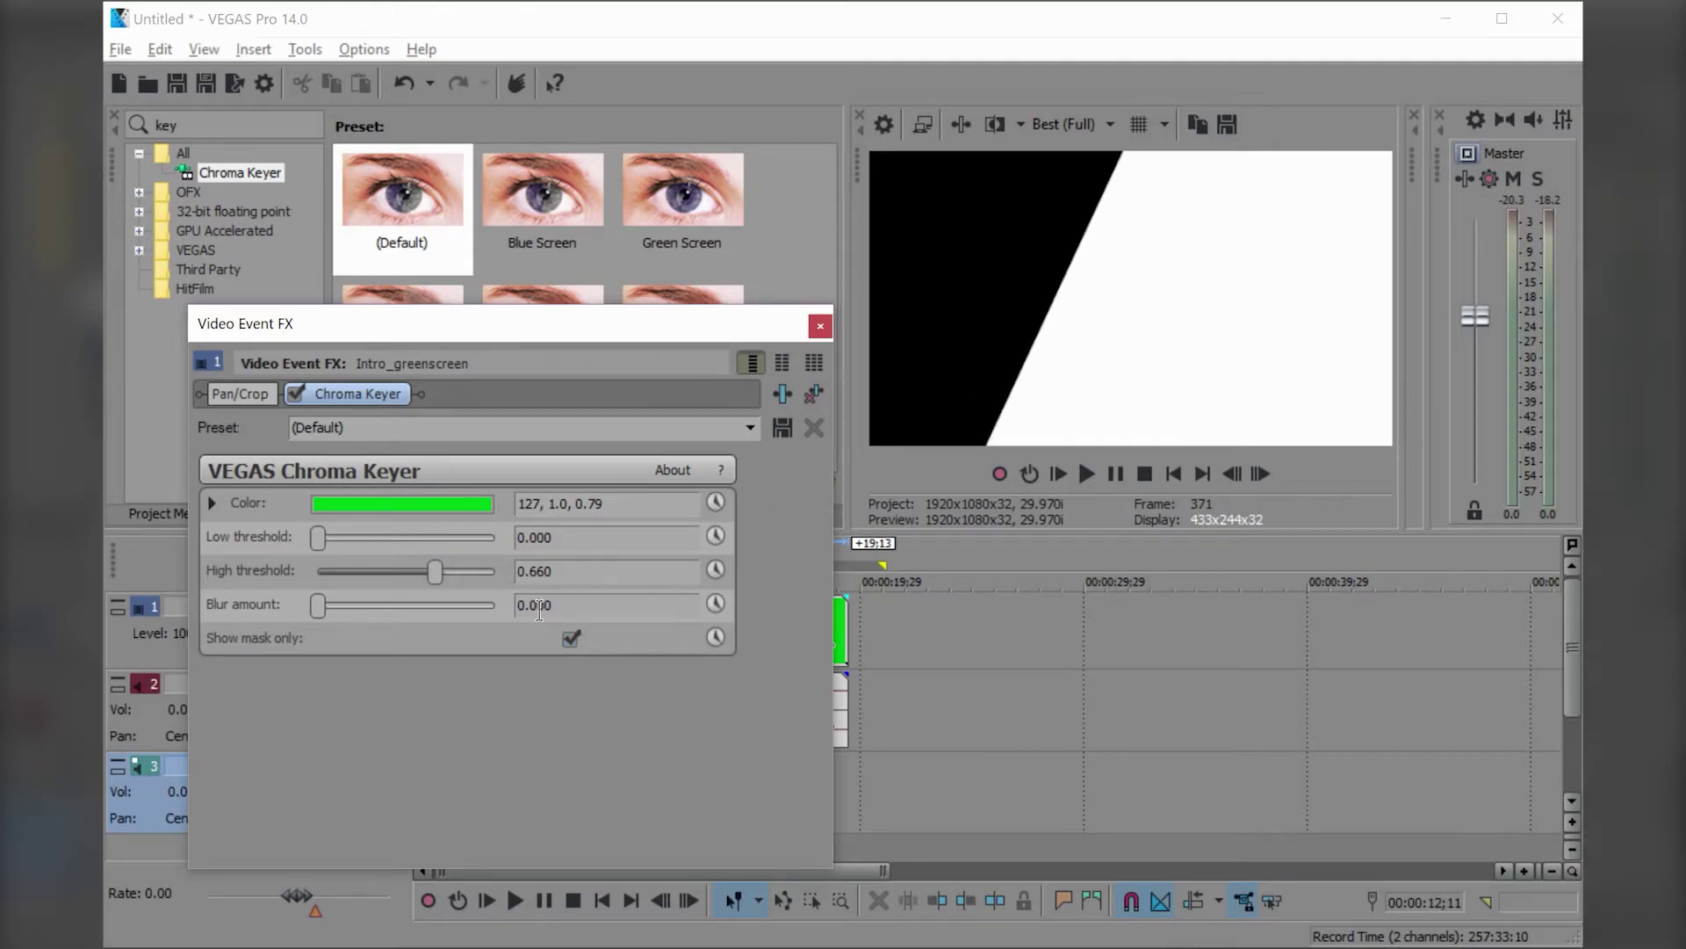
mouse_move(434, 572)
mouse_down()
mouse_move(497, 576)
mouse_move(434, 572)
mouse_up()
click(571, 639)
click(566, 640)
click(566, 641)
click(819, 326)
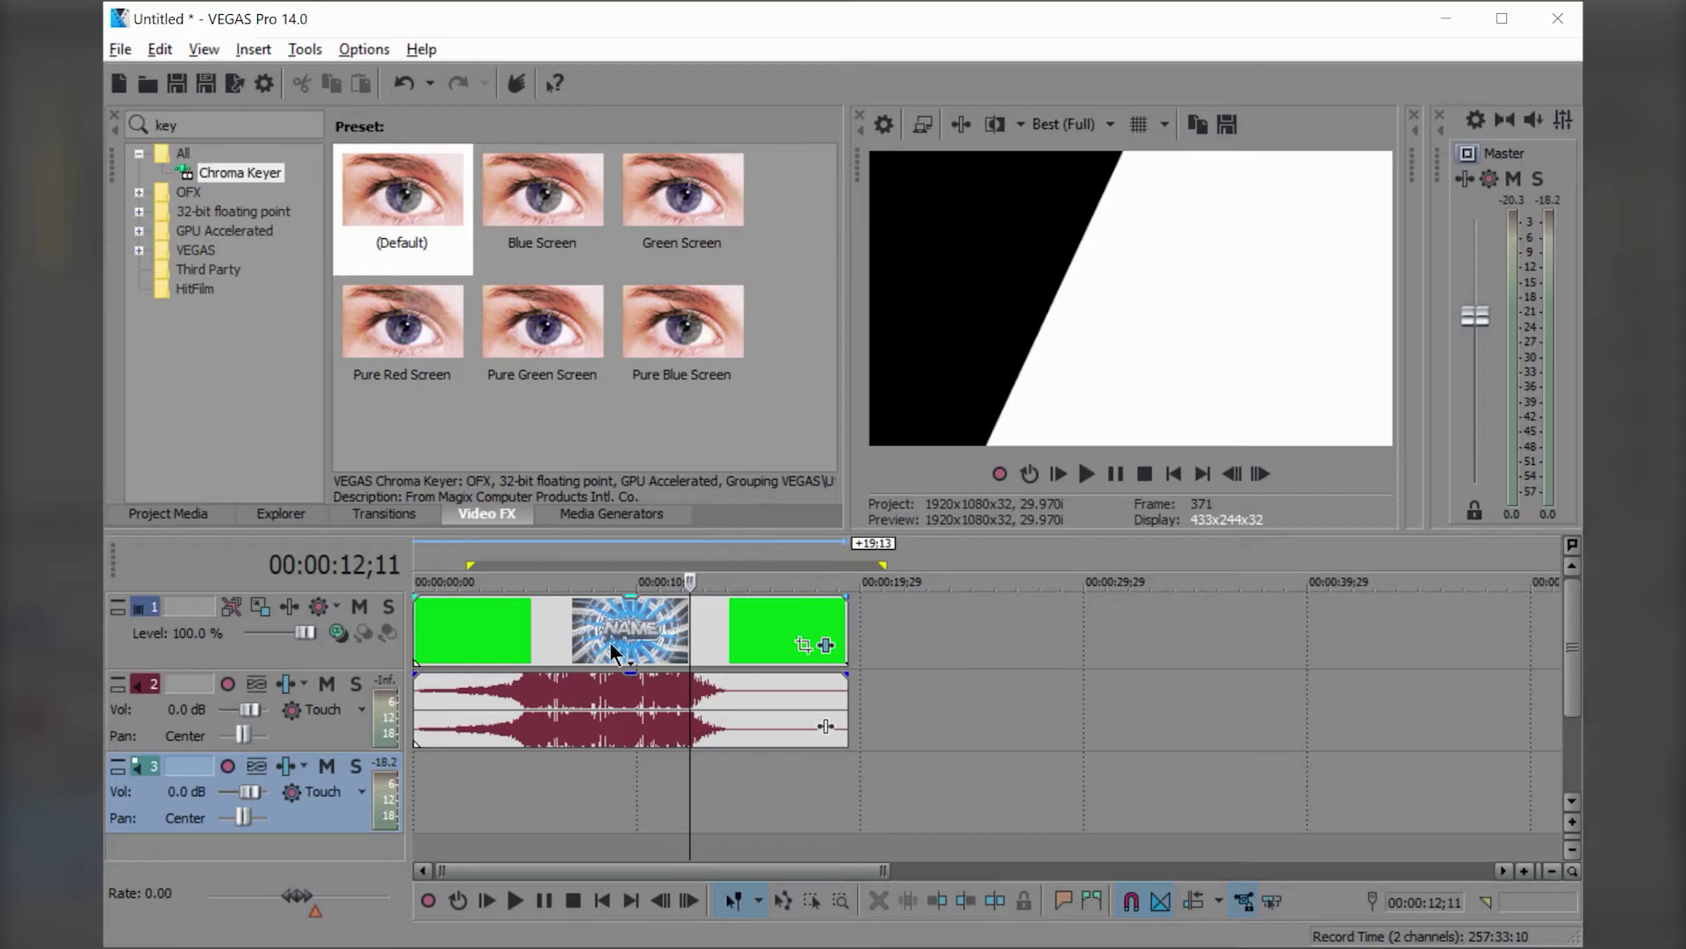
Shrink the height of the intro's audio track to its minimum
drag(371, 754, 350, 652)
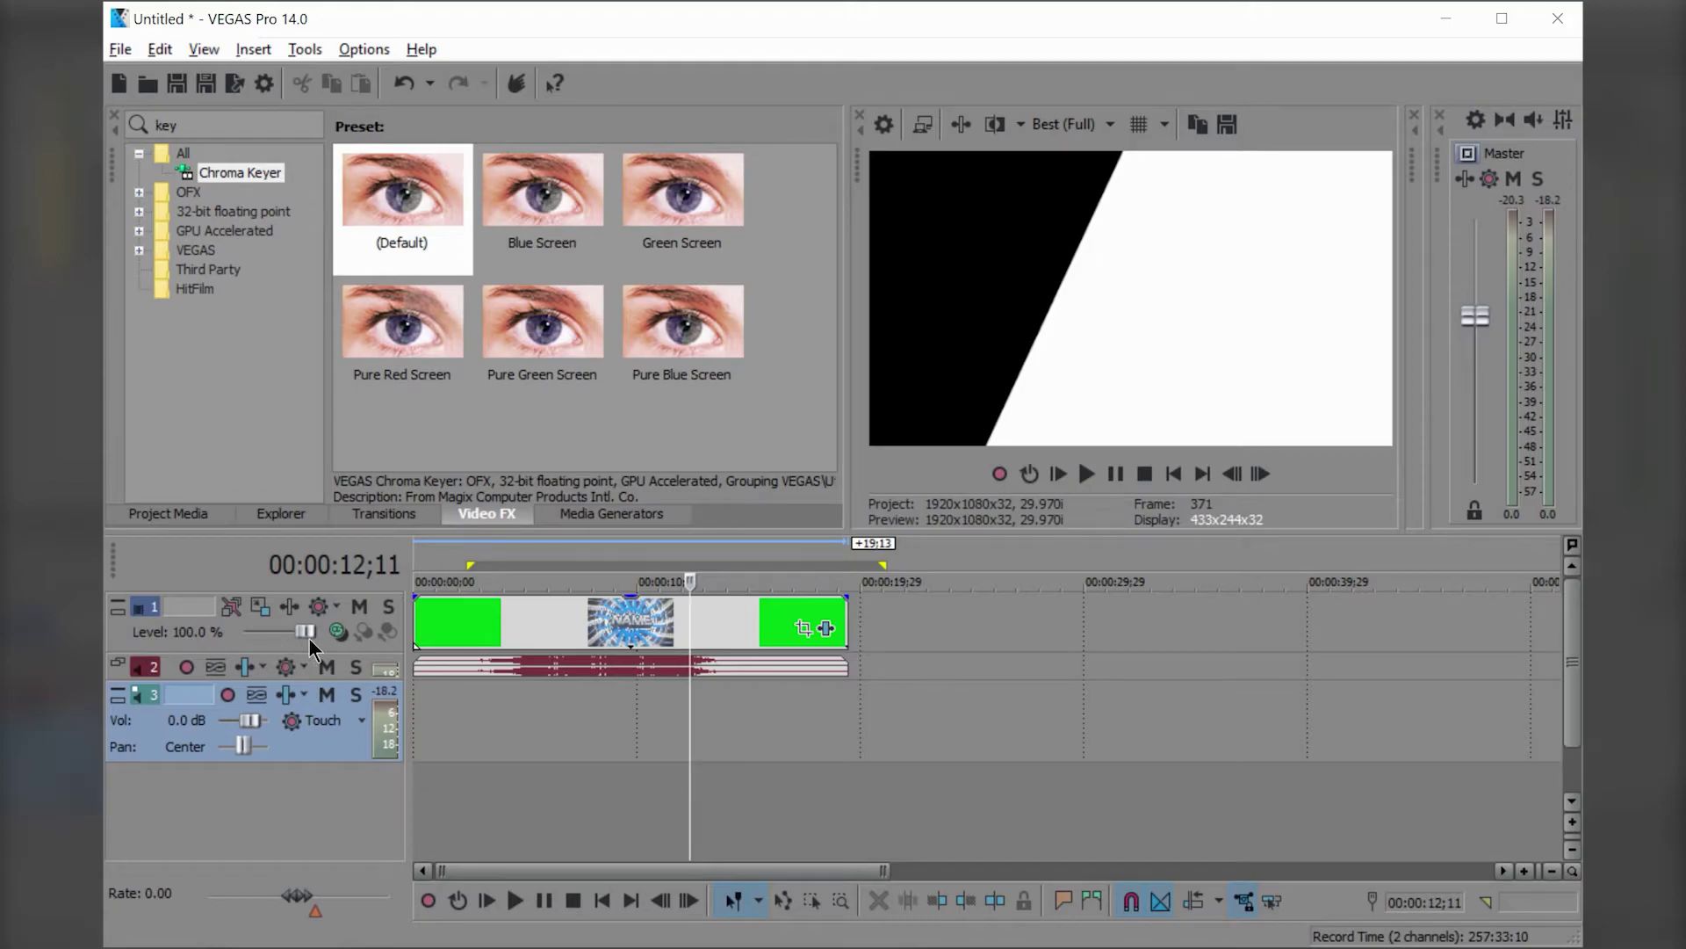
Duplicate the intro's video track and make the lower copy a compositing child of the upper track
right_click(257, 642)
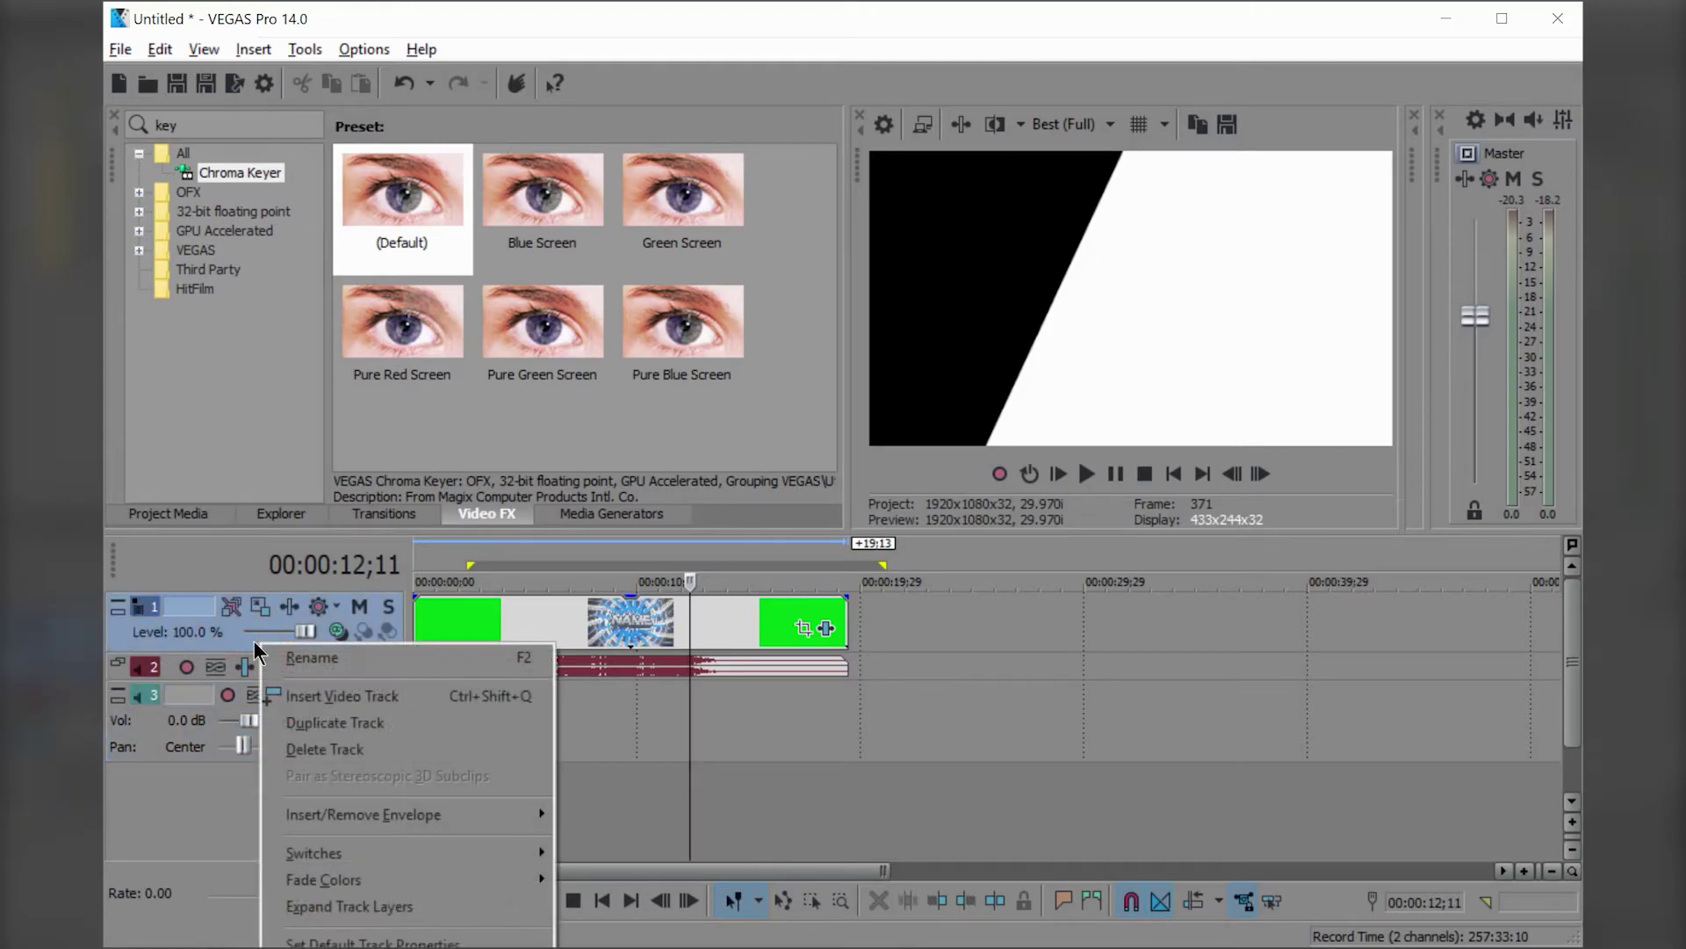
click(321, 734)
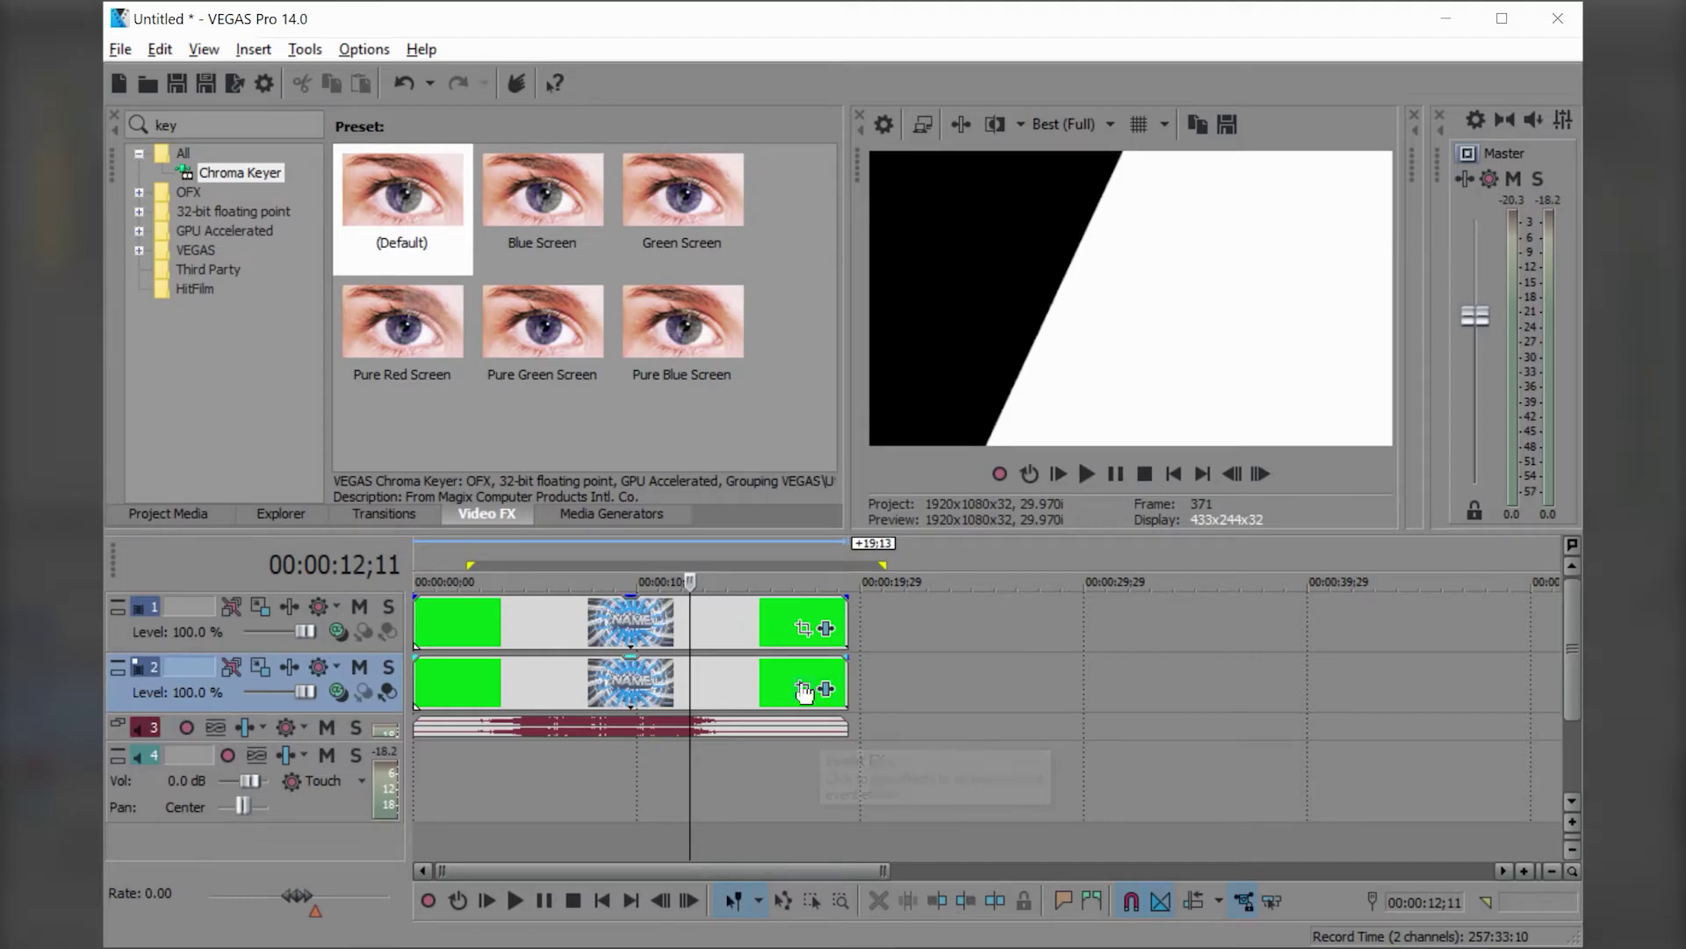
click(387, 694)
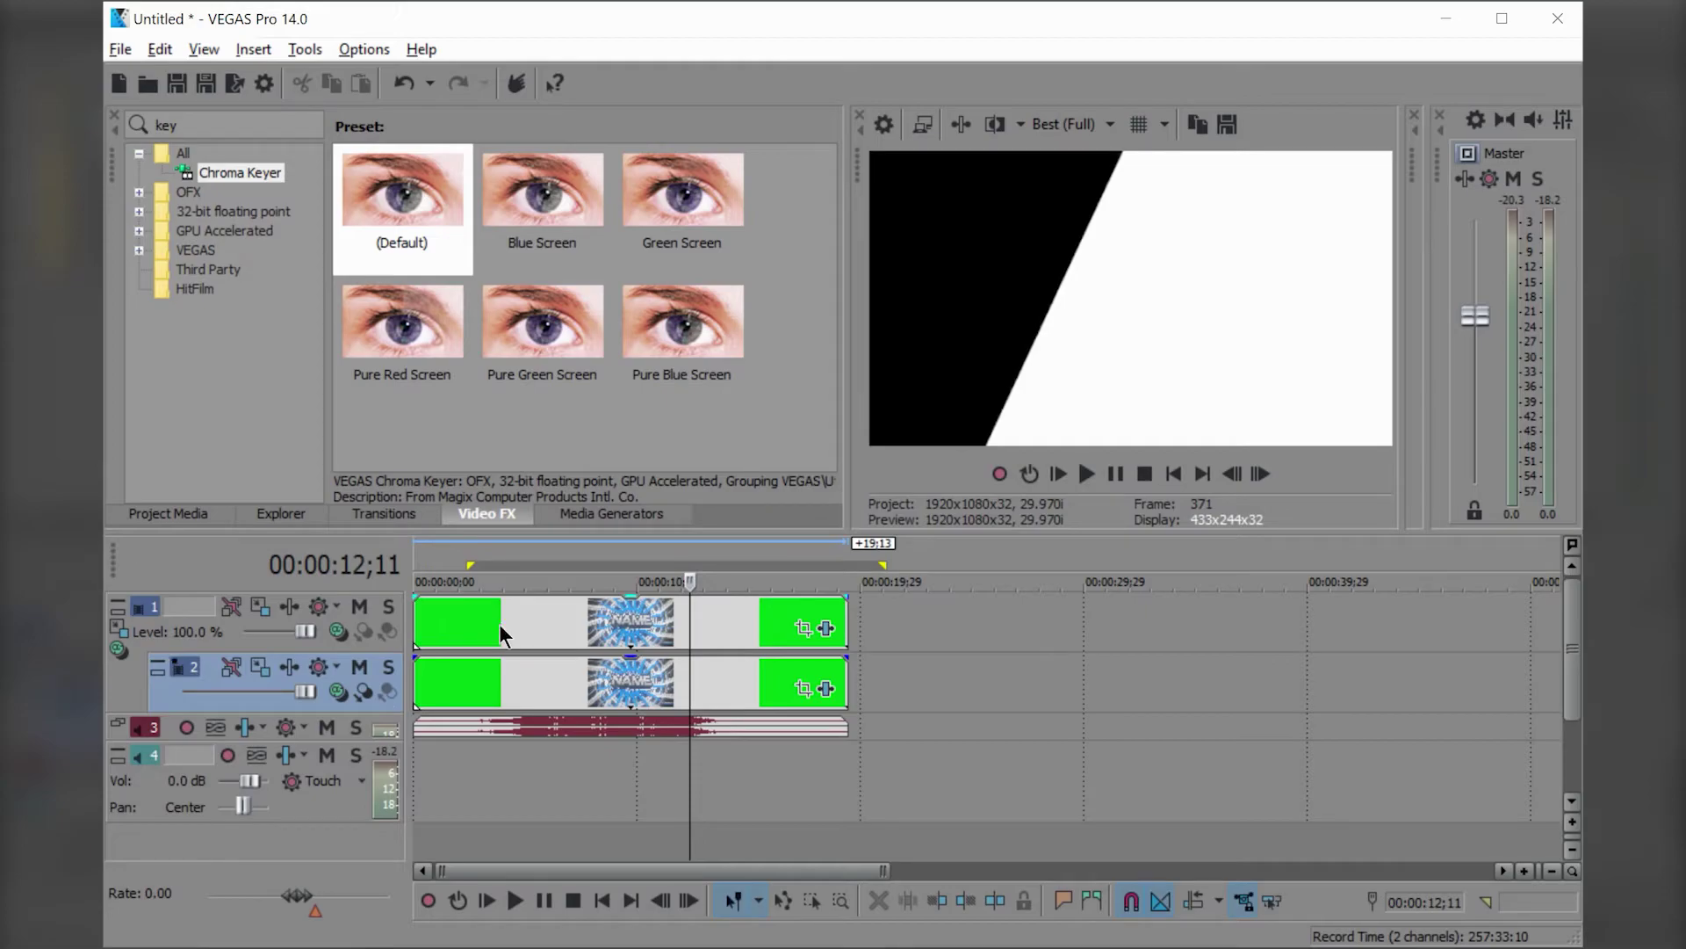
Disable the Chroma Keyer on the upper track's intro clip and close its effect settings
click(827, 628)
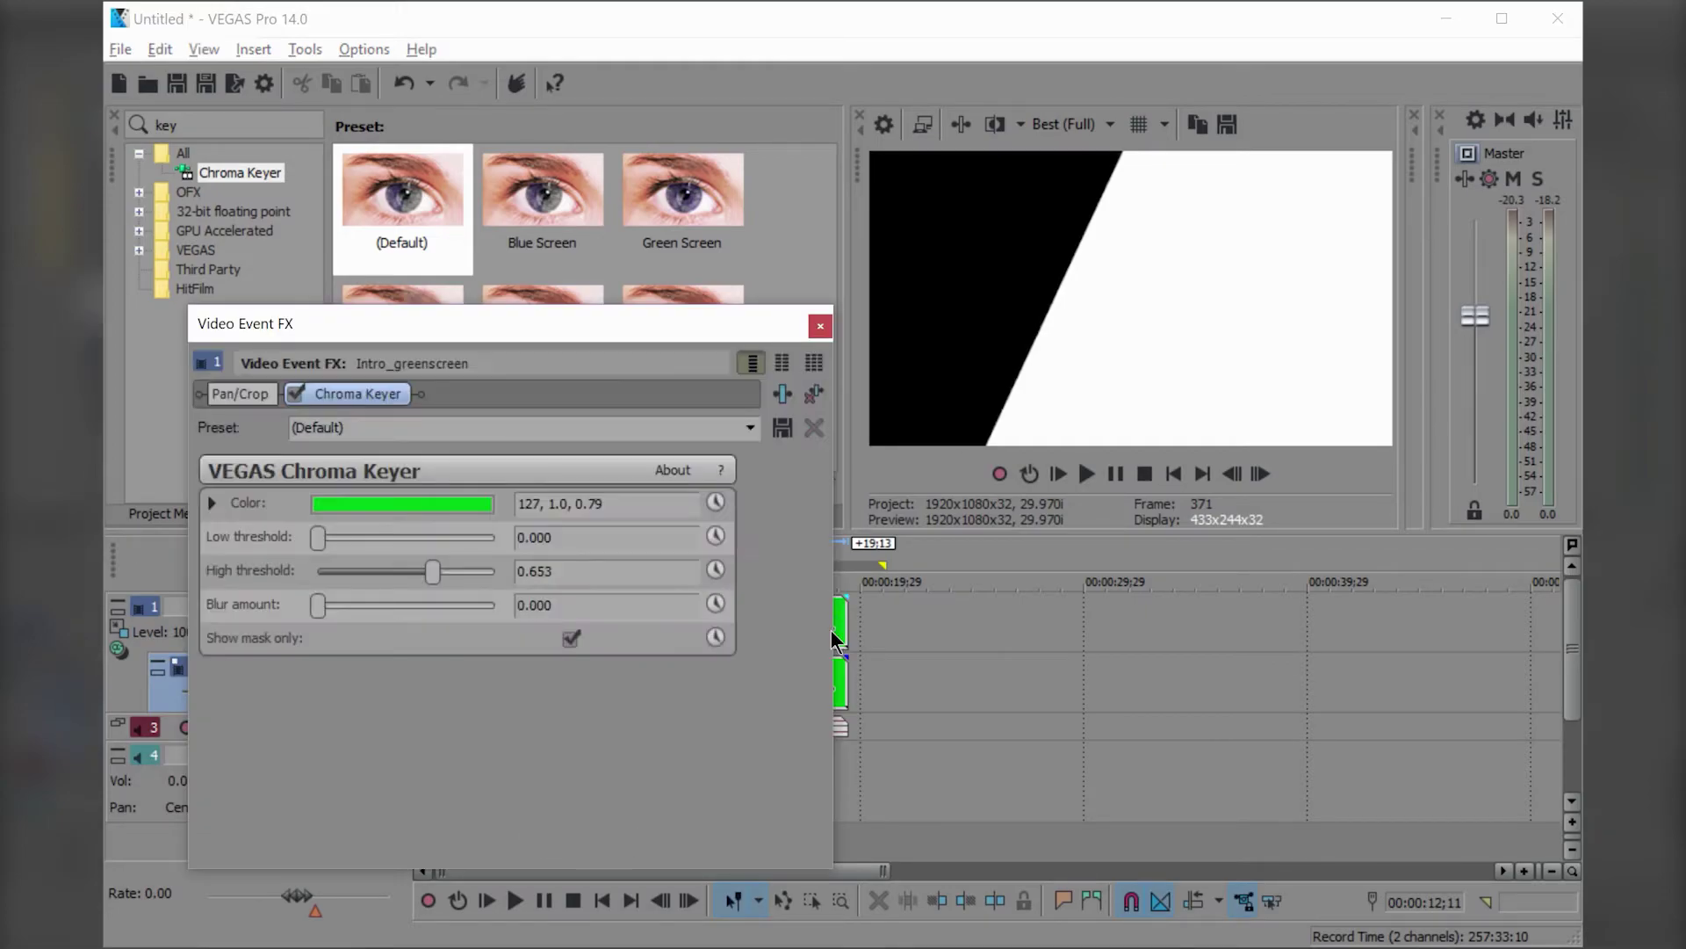
click(819, 326)
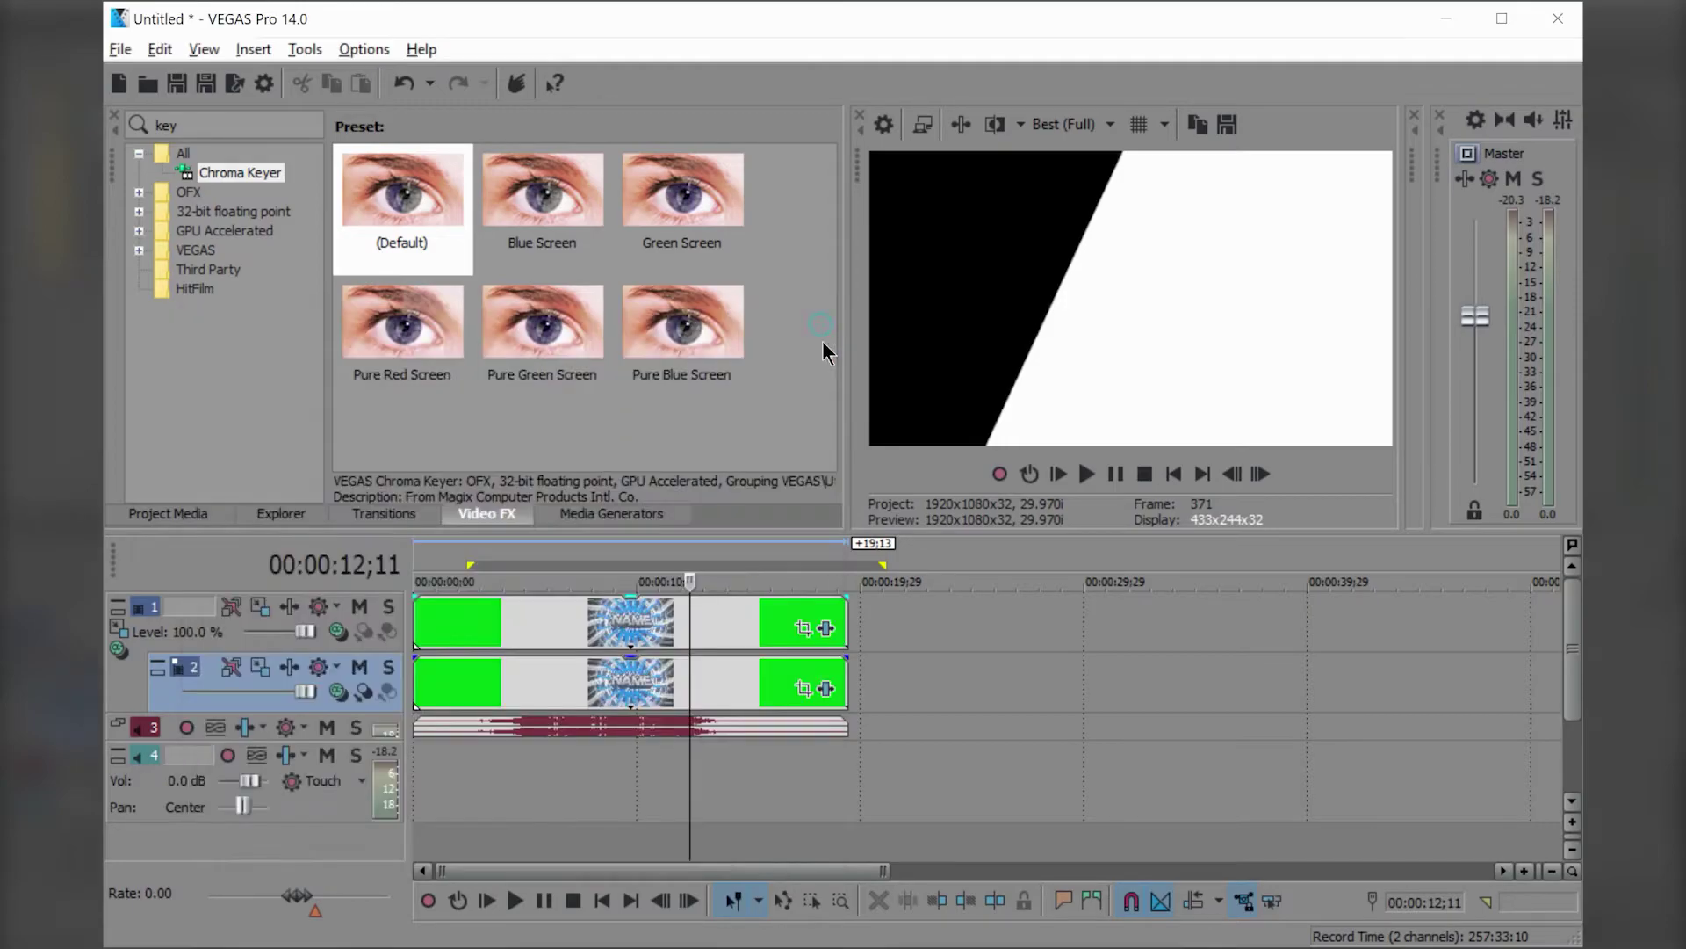
click(826, 629)
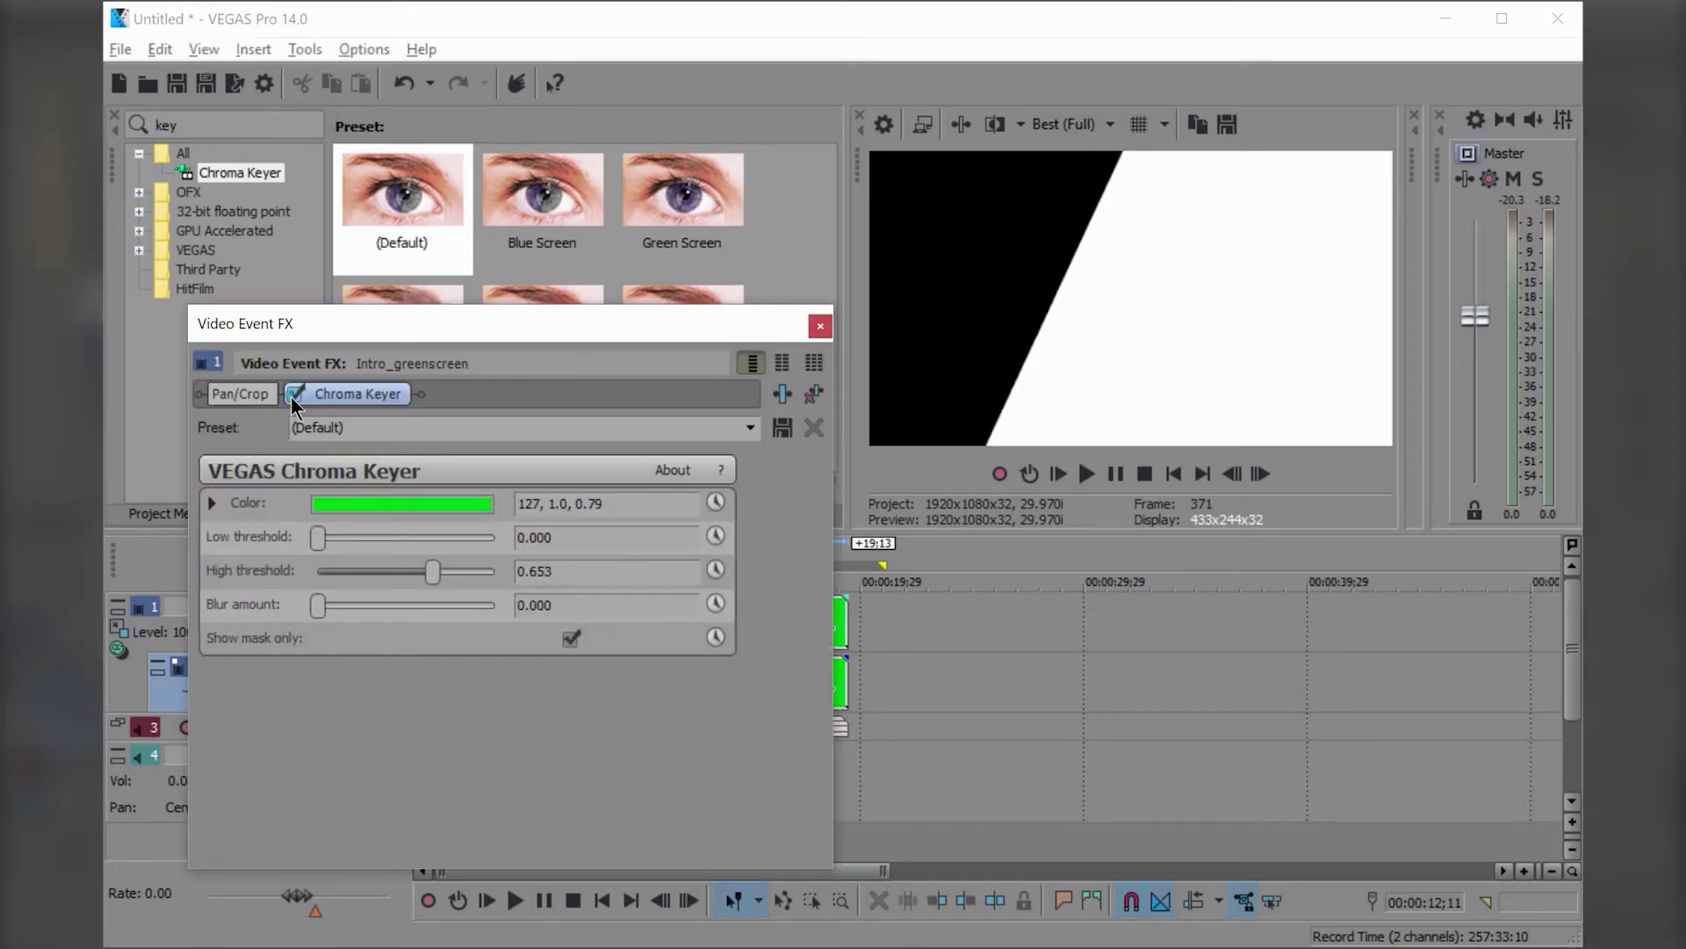
click(295, 394)
click(821, 327)
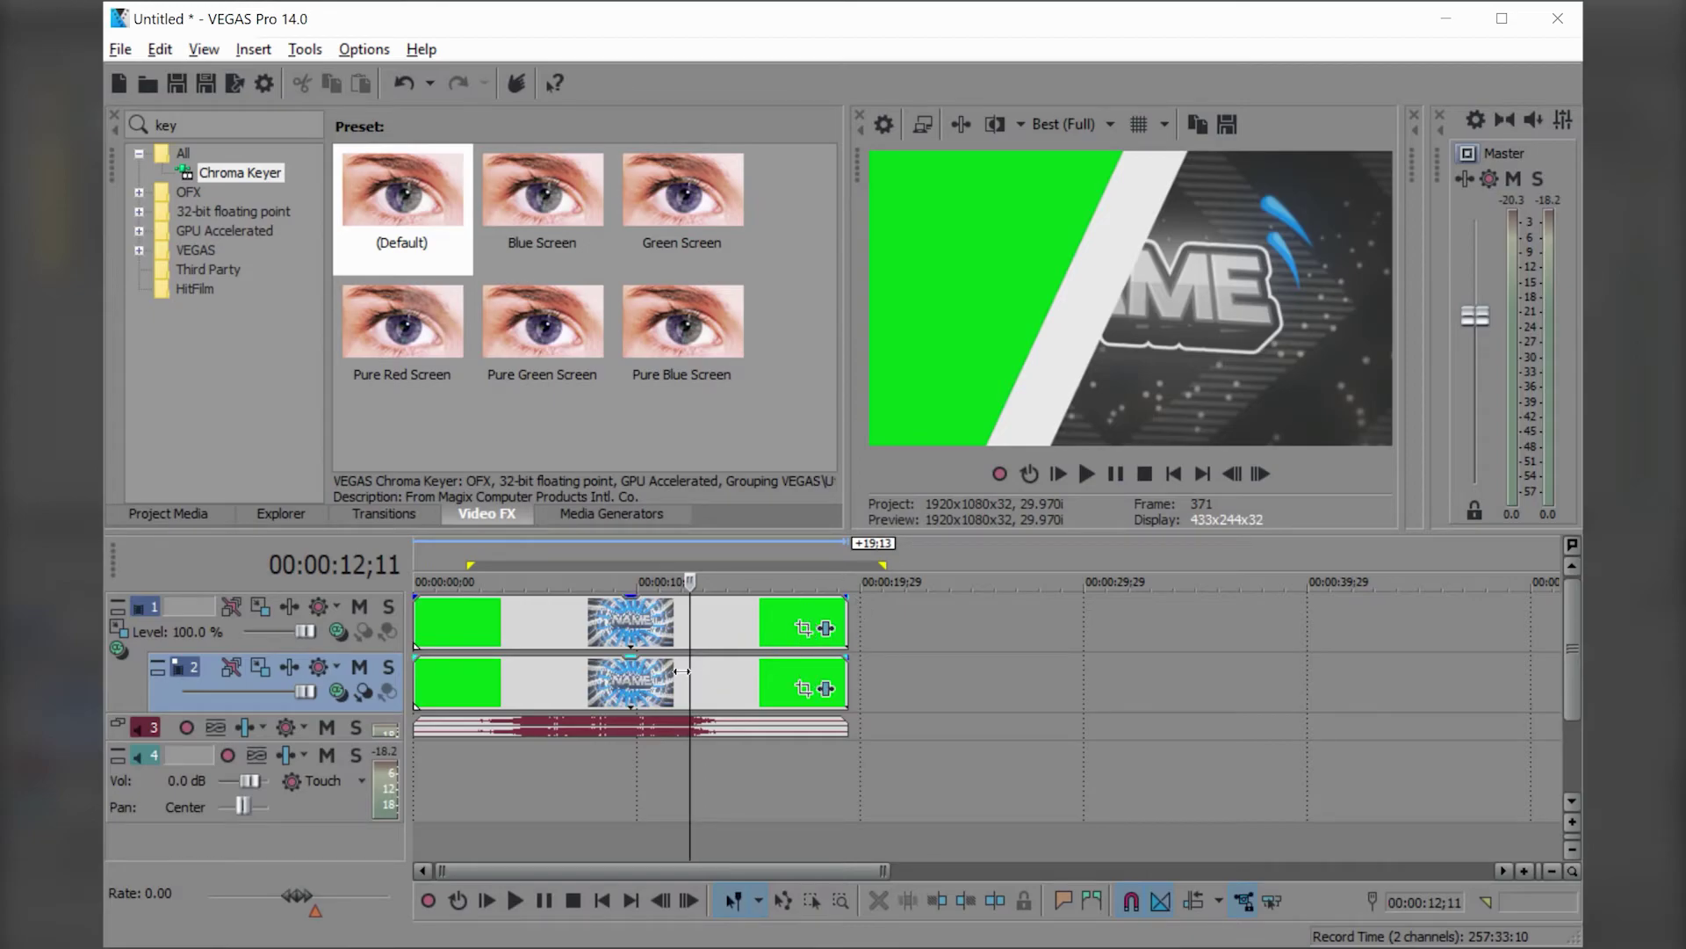
Check the Chroma Keyer settings on the lower intro clip, and set the parent track's compositing mode to Multiply (Mask)
click(826, 688)
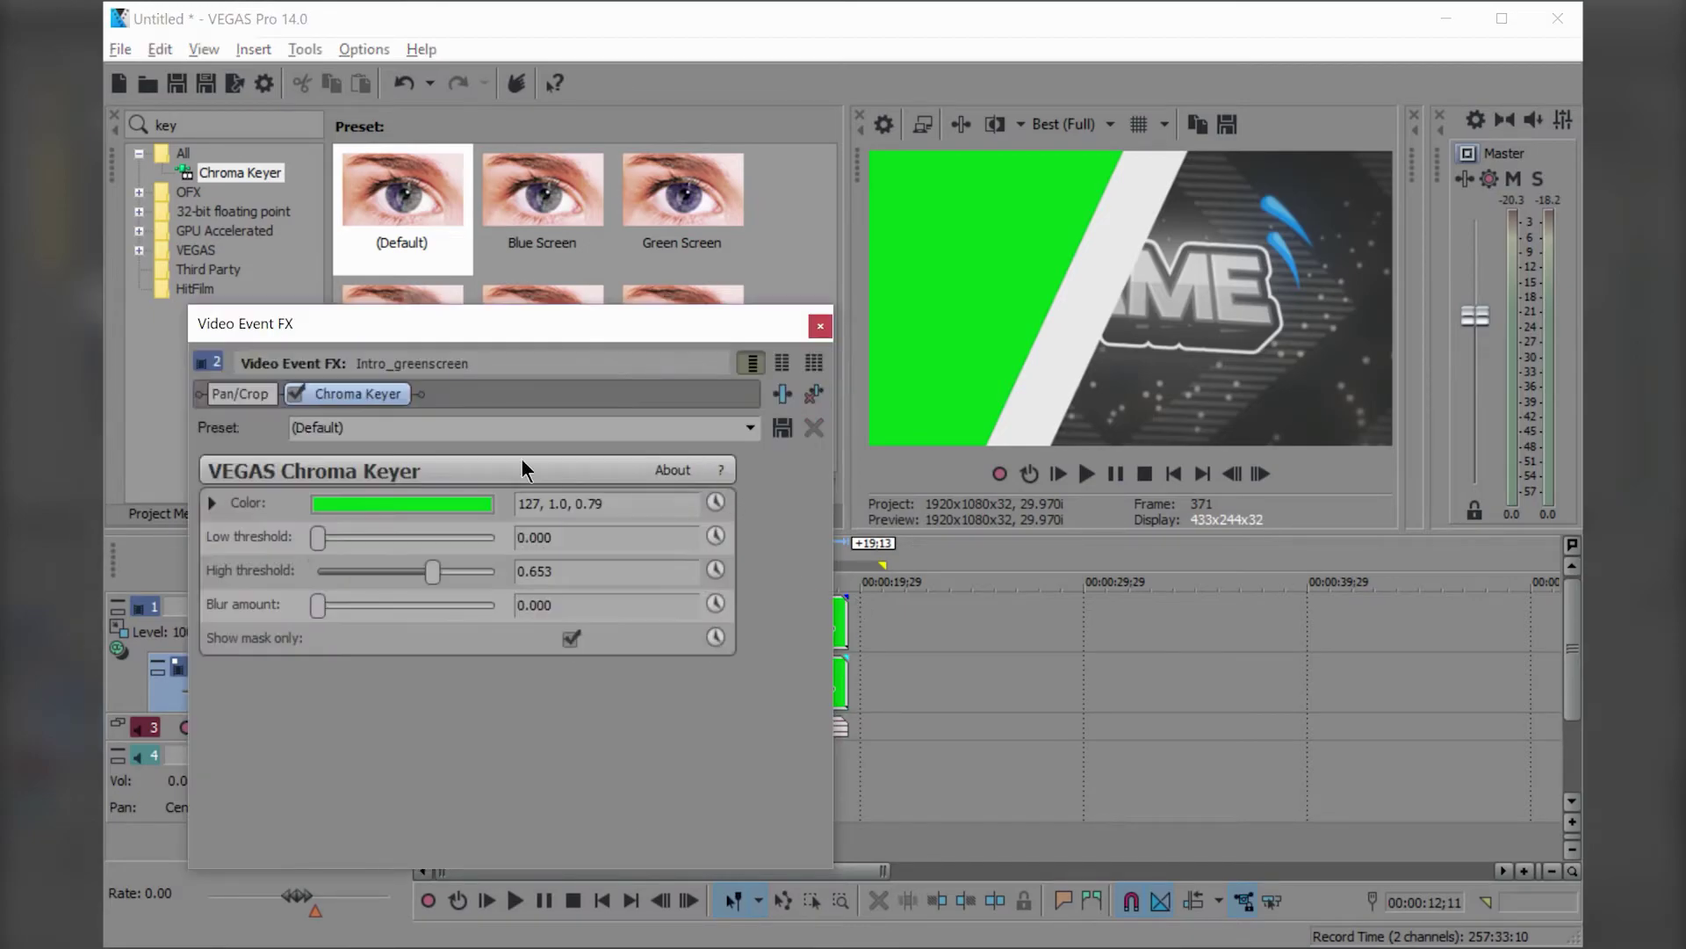
click(820, 326)
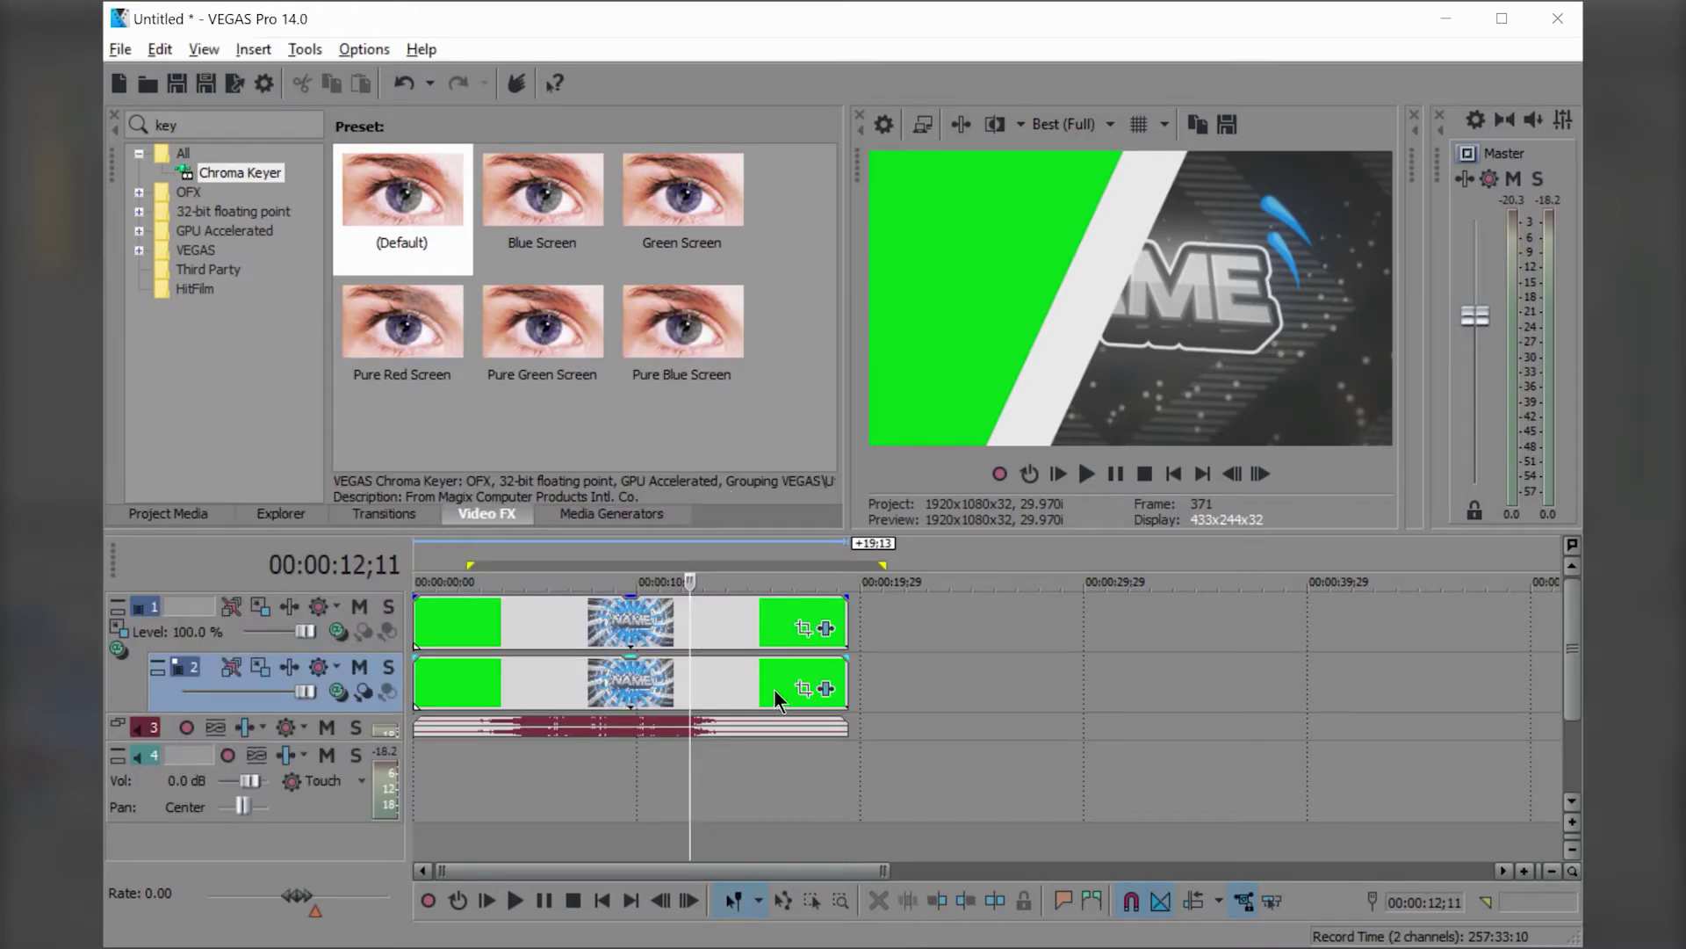
click(338, 634)
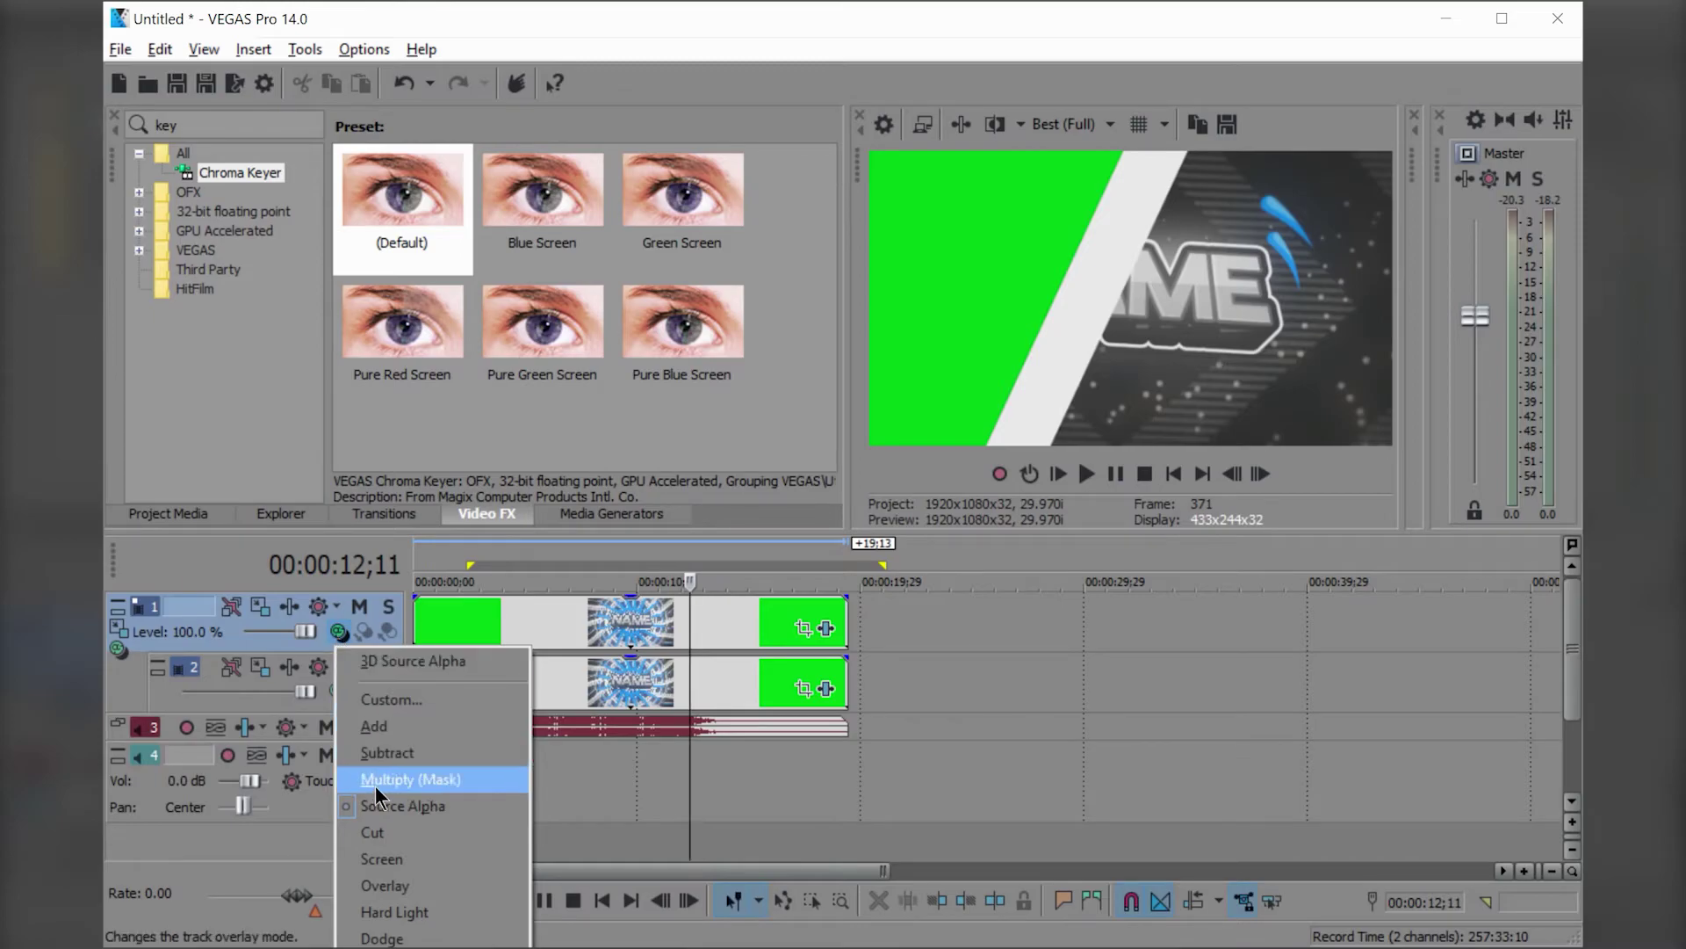
click(403, 784)
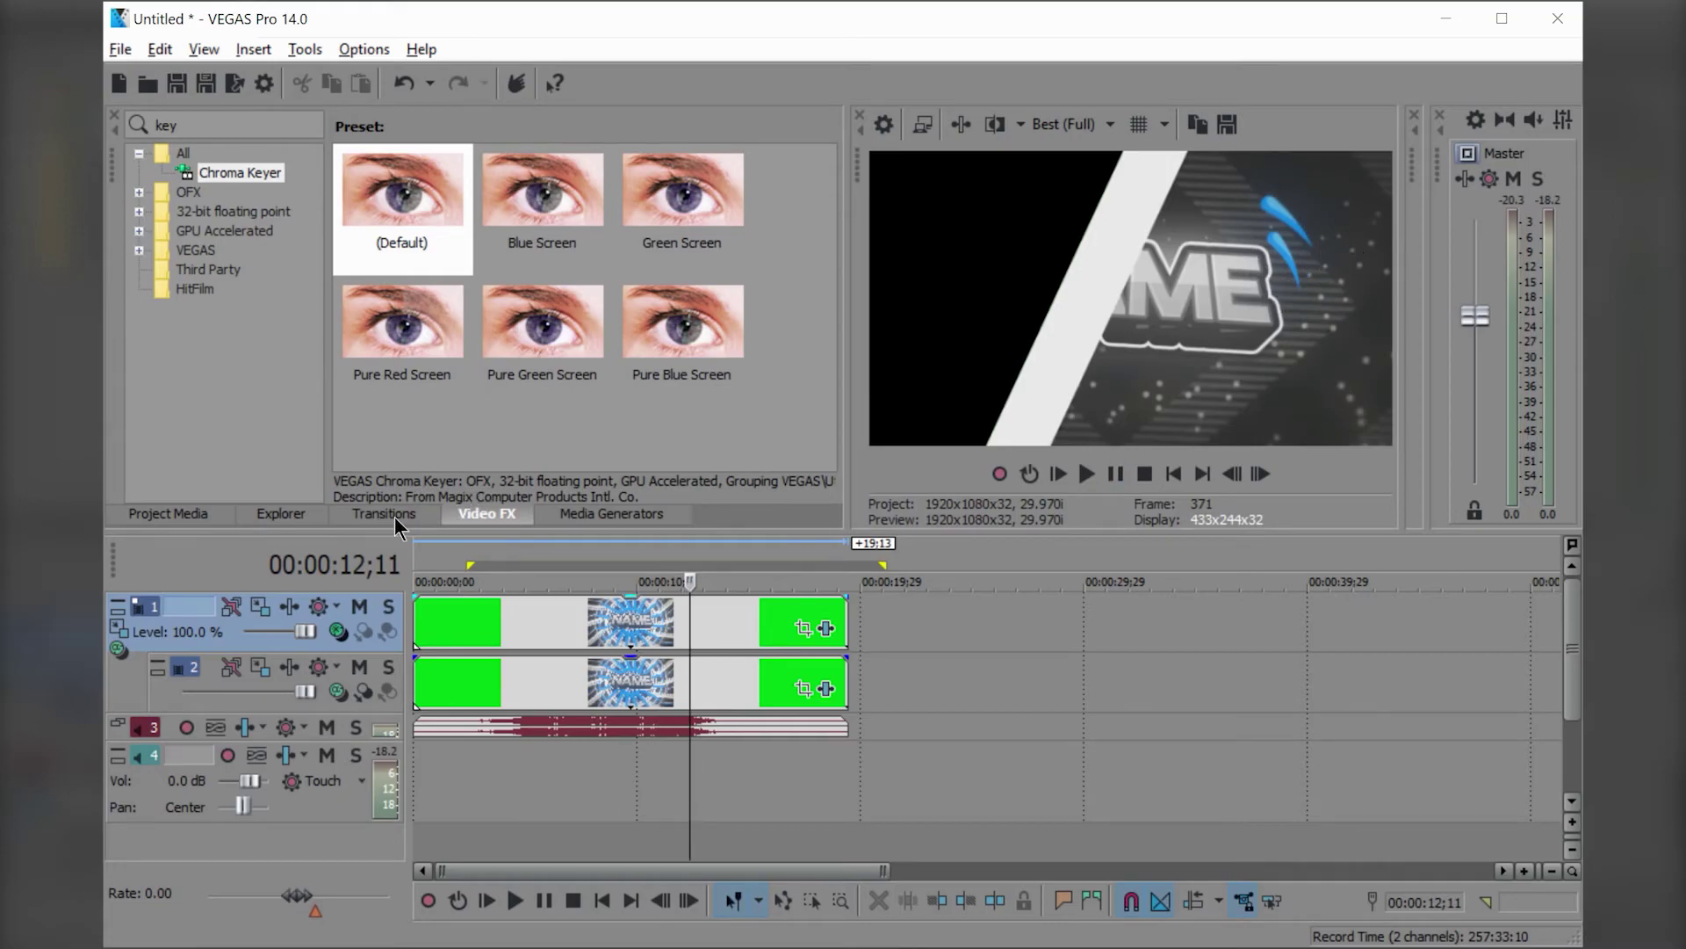
Place a Small Tiles checkerboard beneath the intro tracks, extend it back to the timeline start, and scrub through the keyed result
click(610, 519)
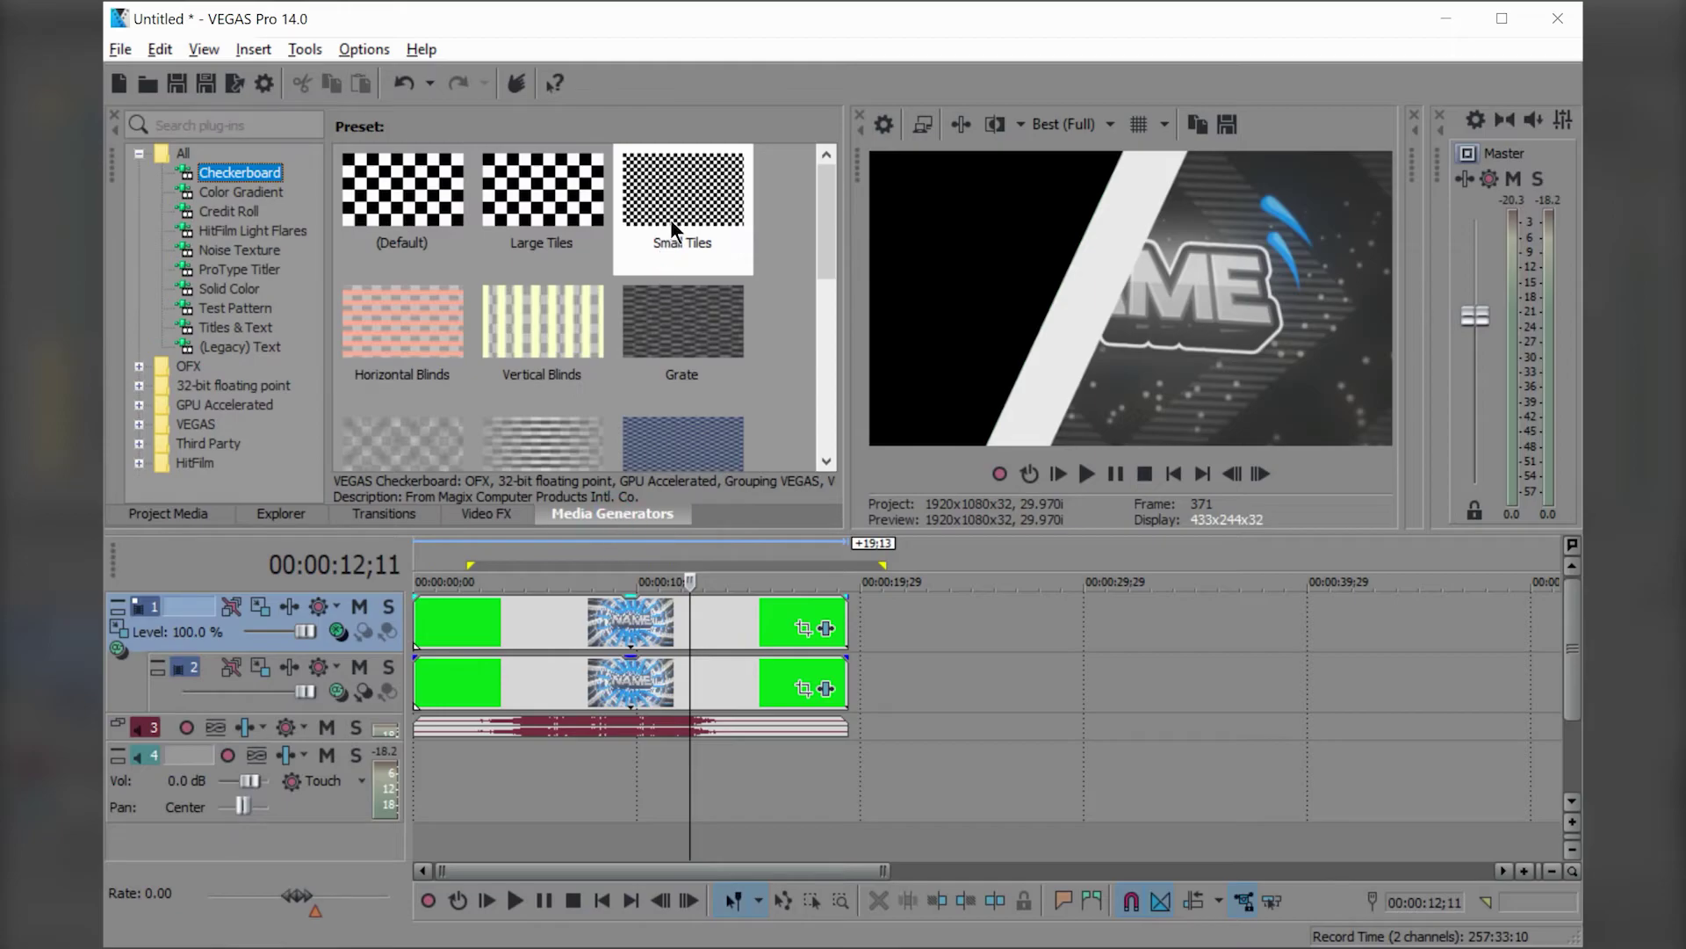
drag(693, 207, 640, 773)
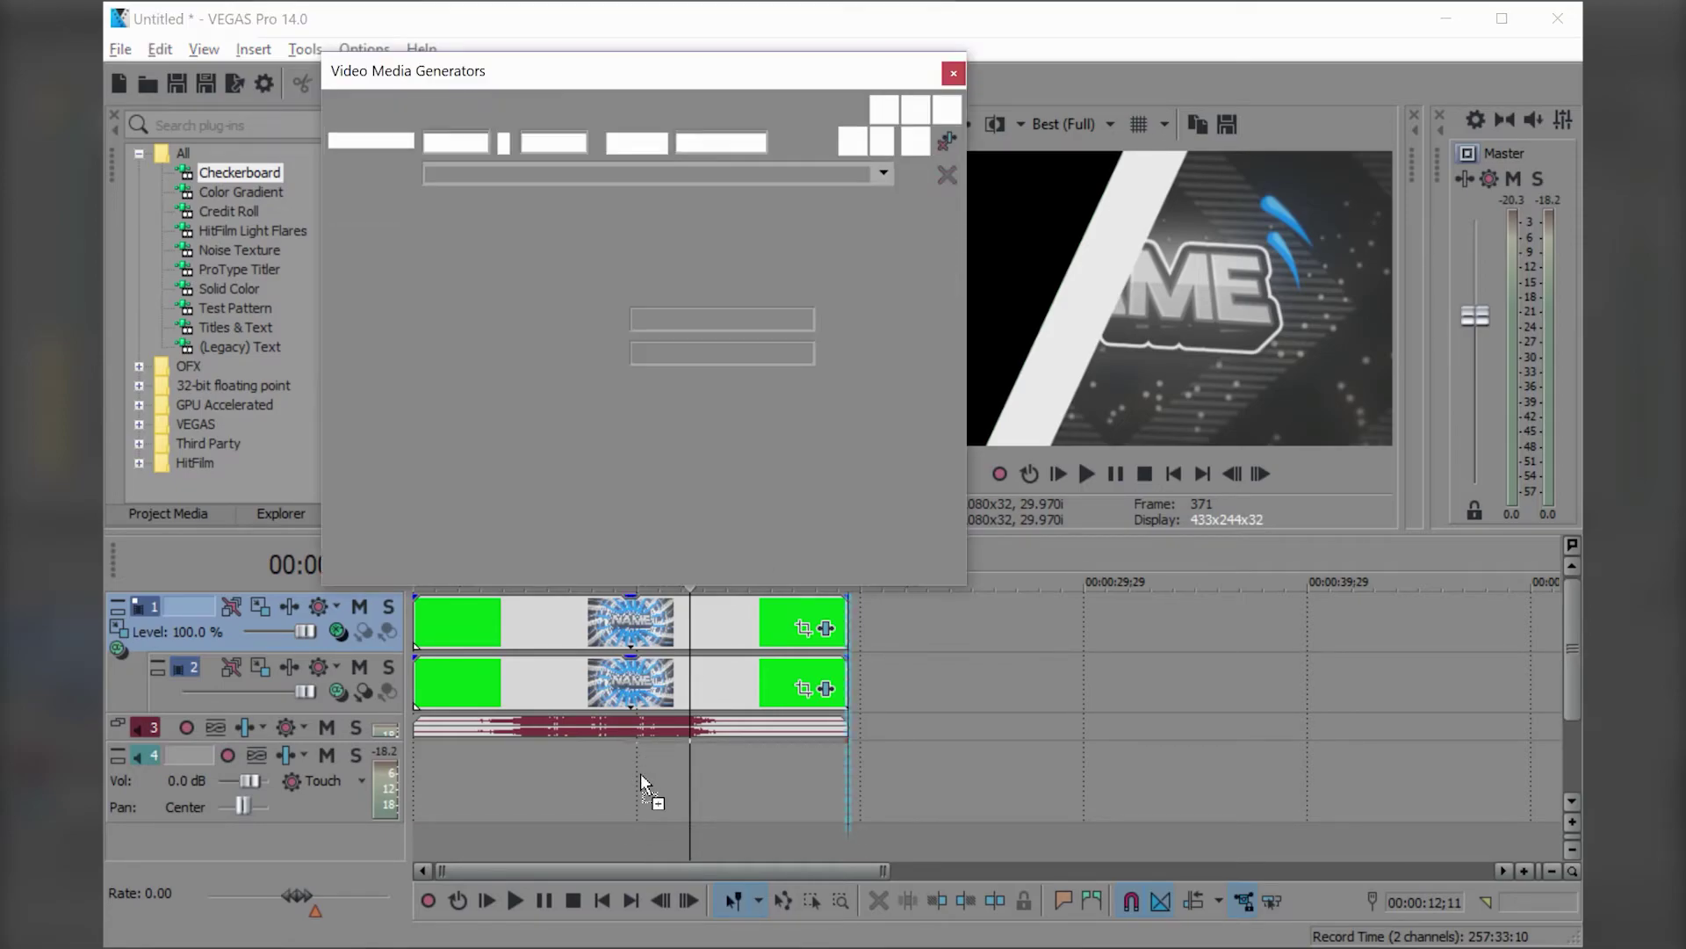
click(952, 75)
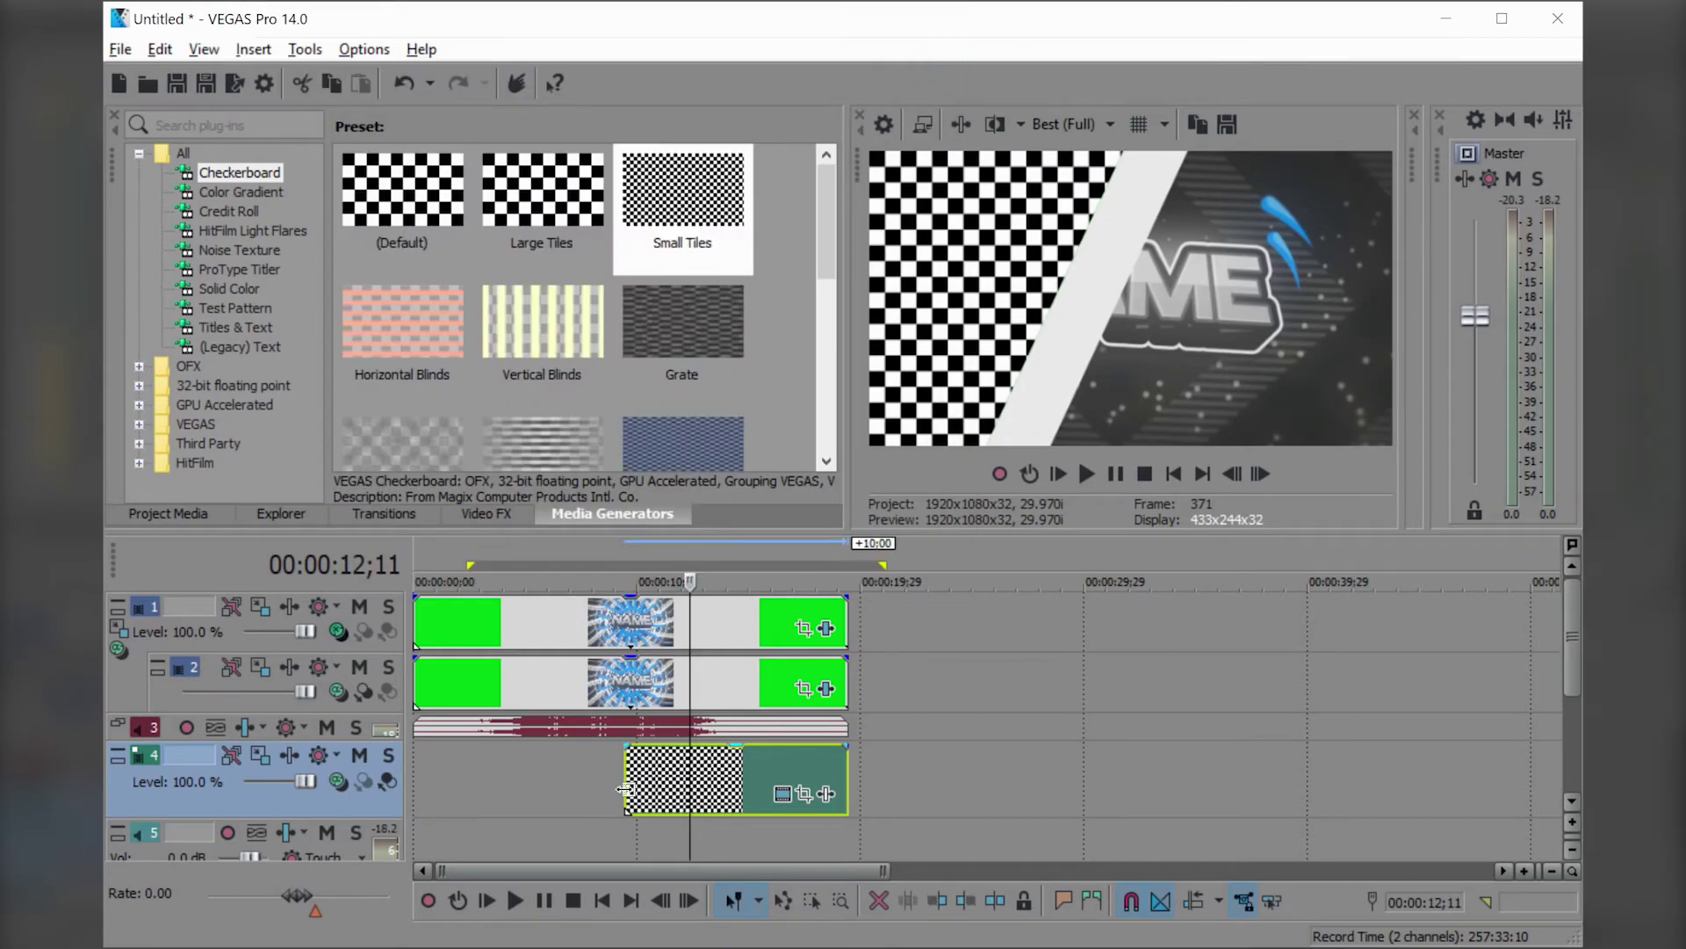
drag(625, 789, 415, 789)
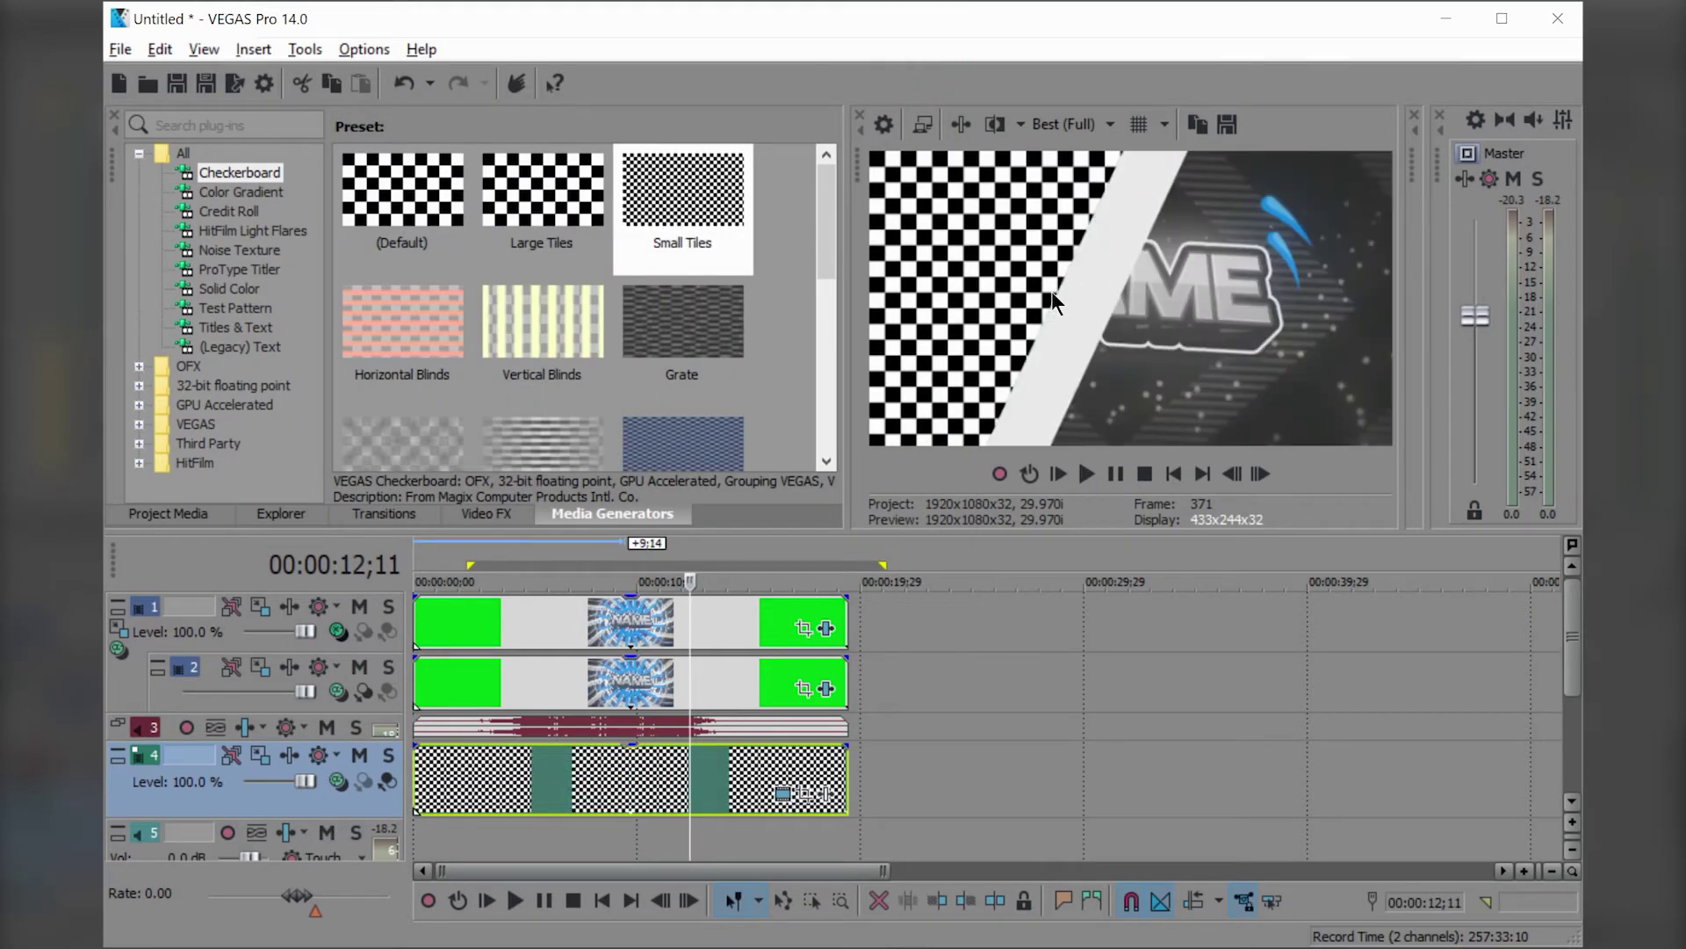
click(692, 833)
drag(690, 834, 557, 843)
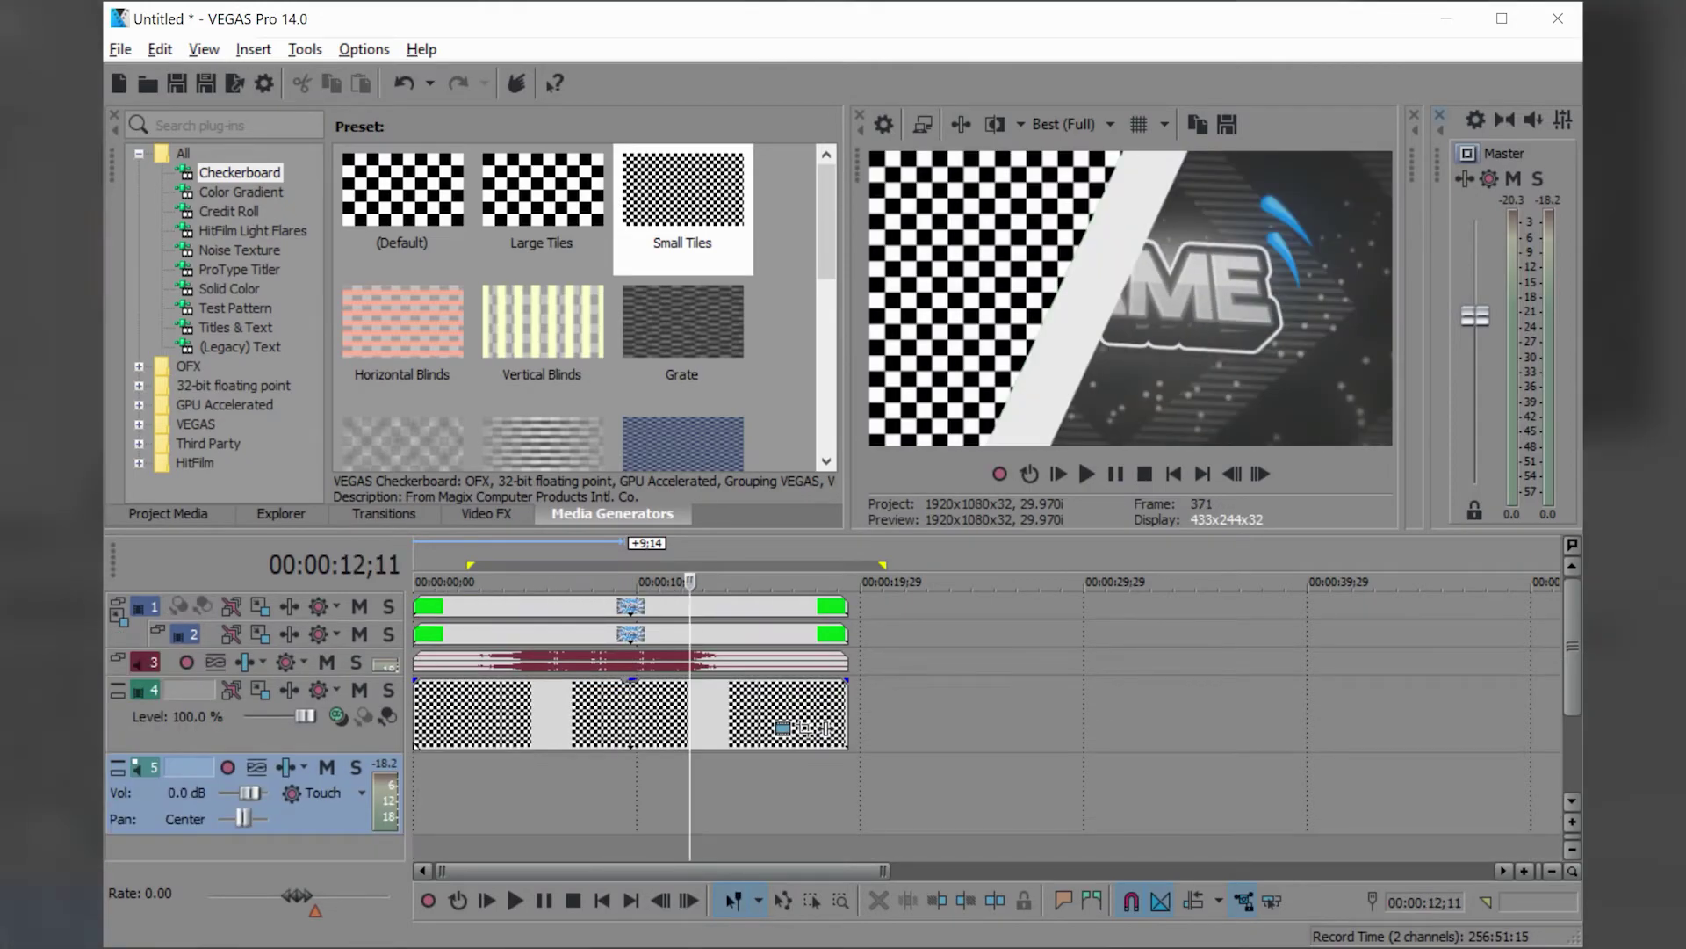
Select the intro's two video clips and its audio clip, and group them together
drag(777, 606, 739, 602)
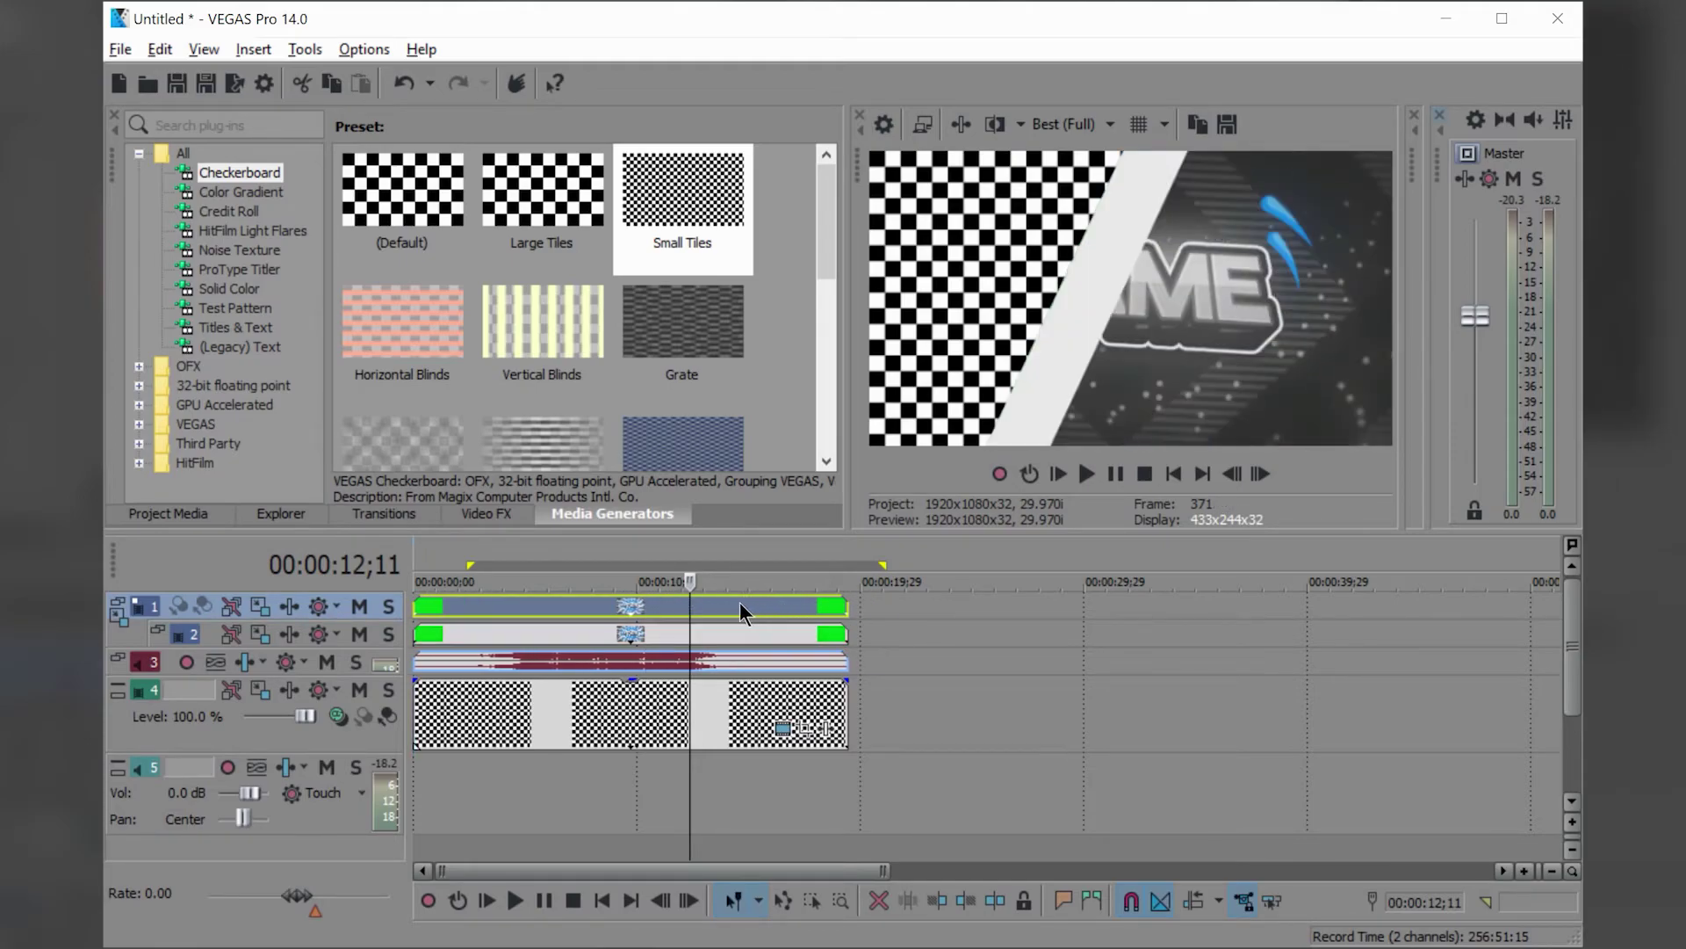
drag(880, 609, 487, 630)
click(614, 608)
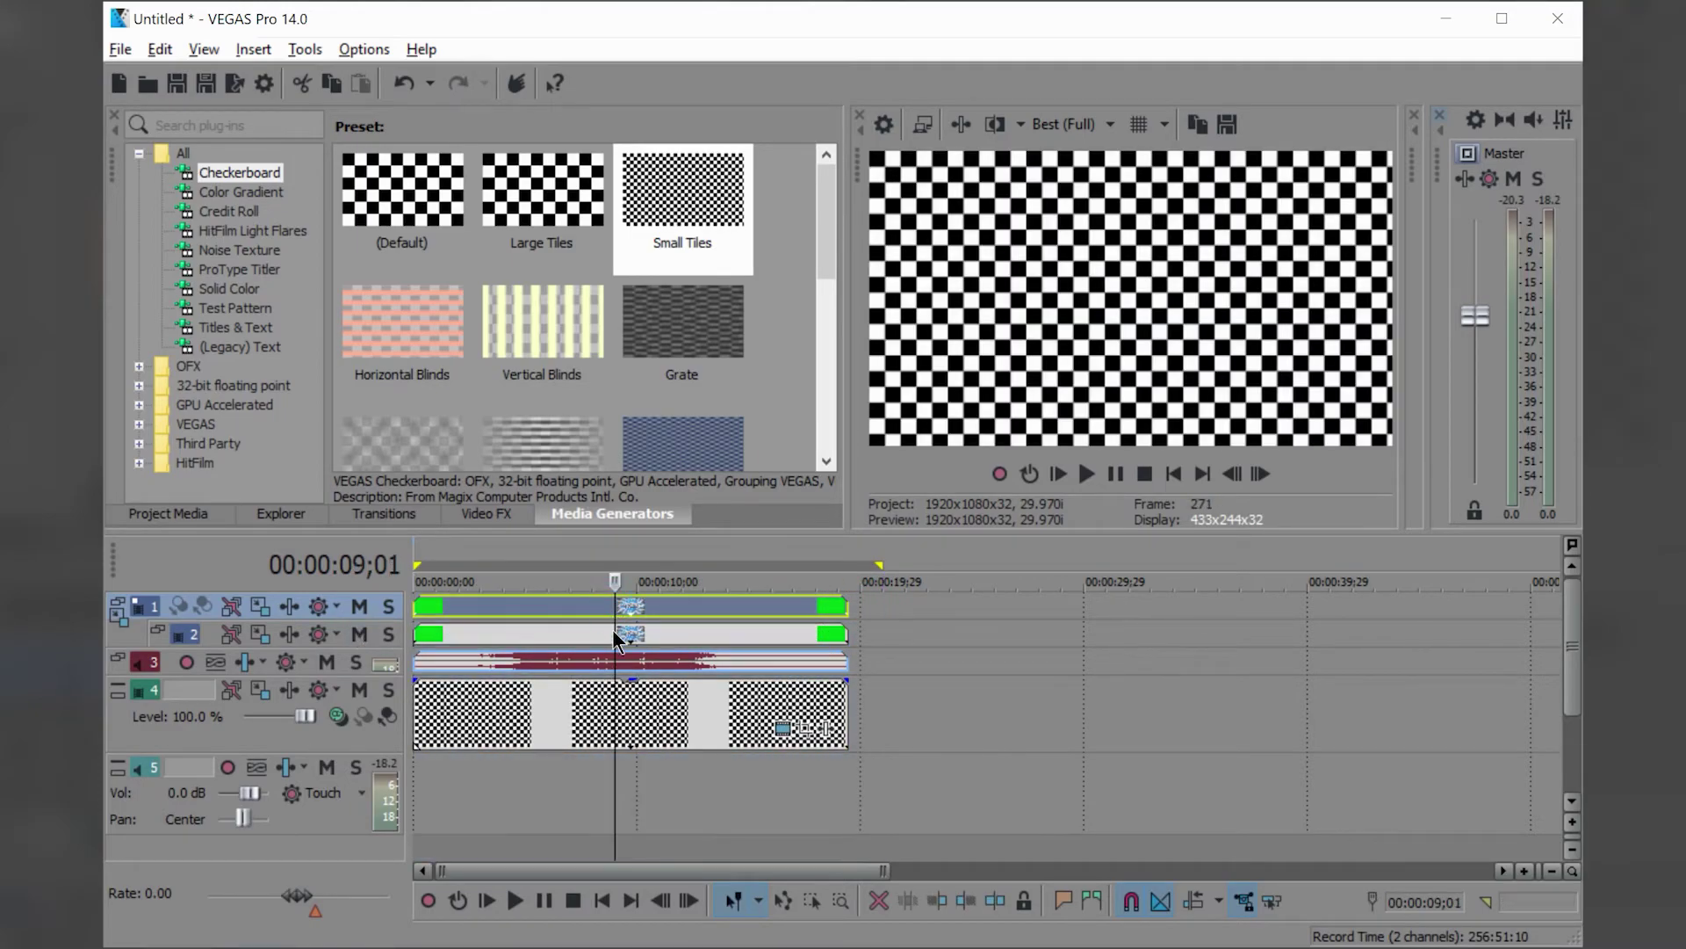
click(650, 659)
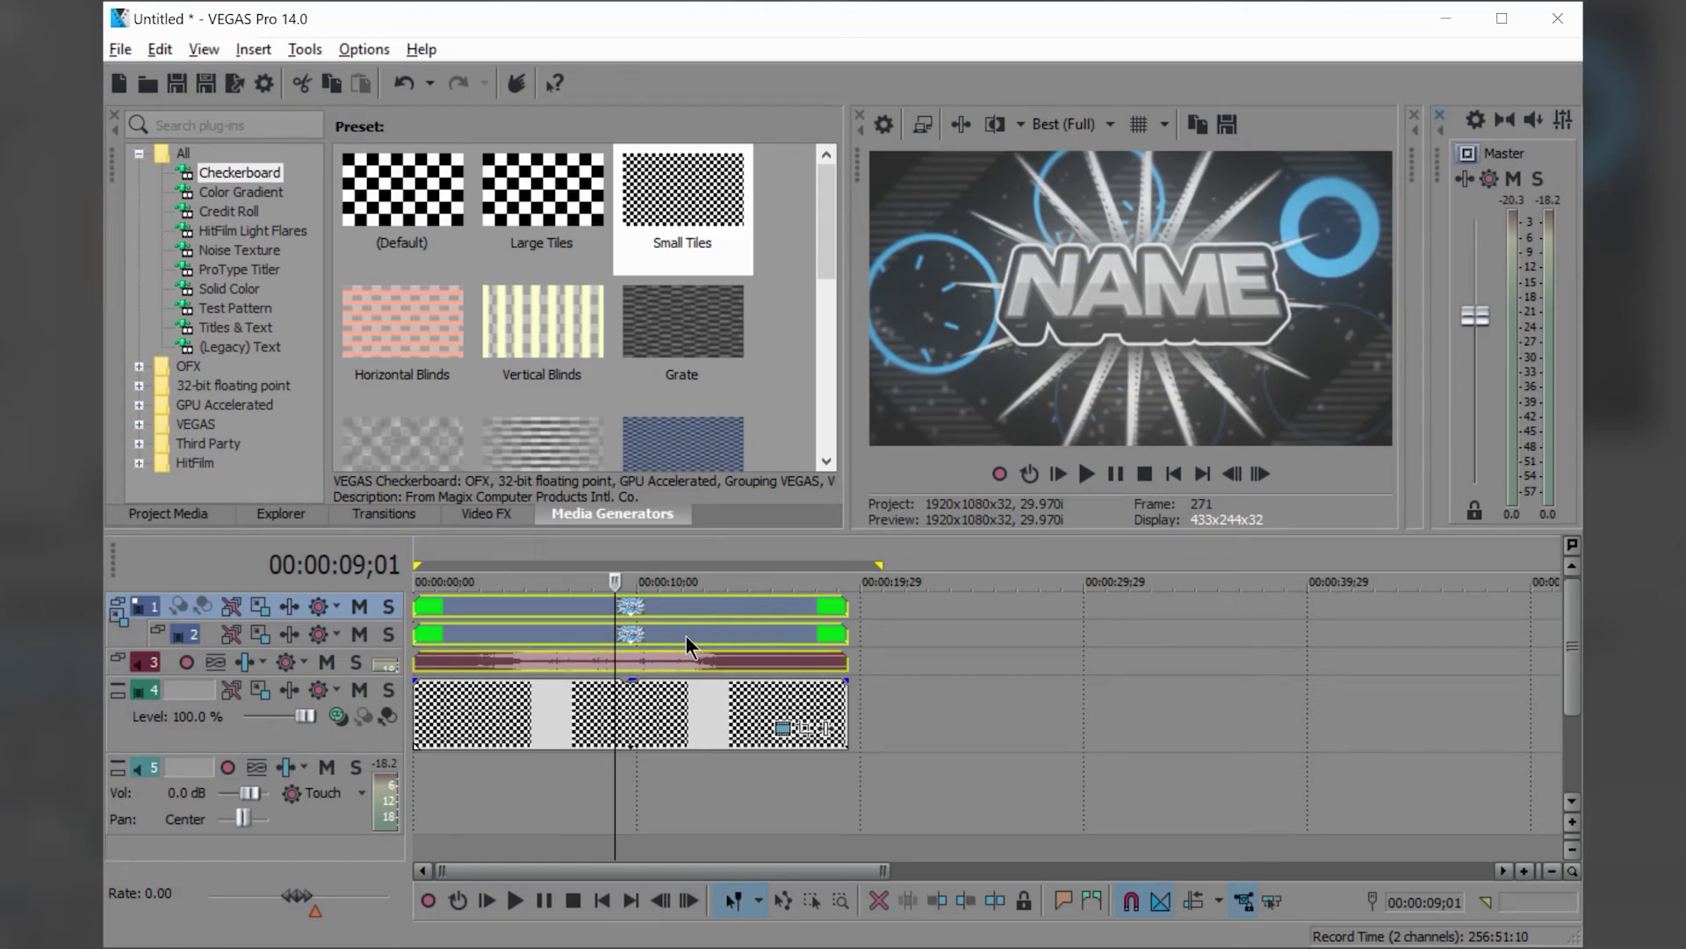
right_click(687, 635)
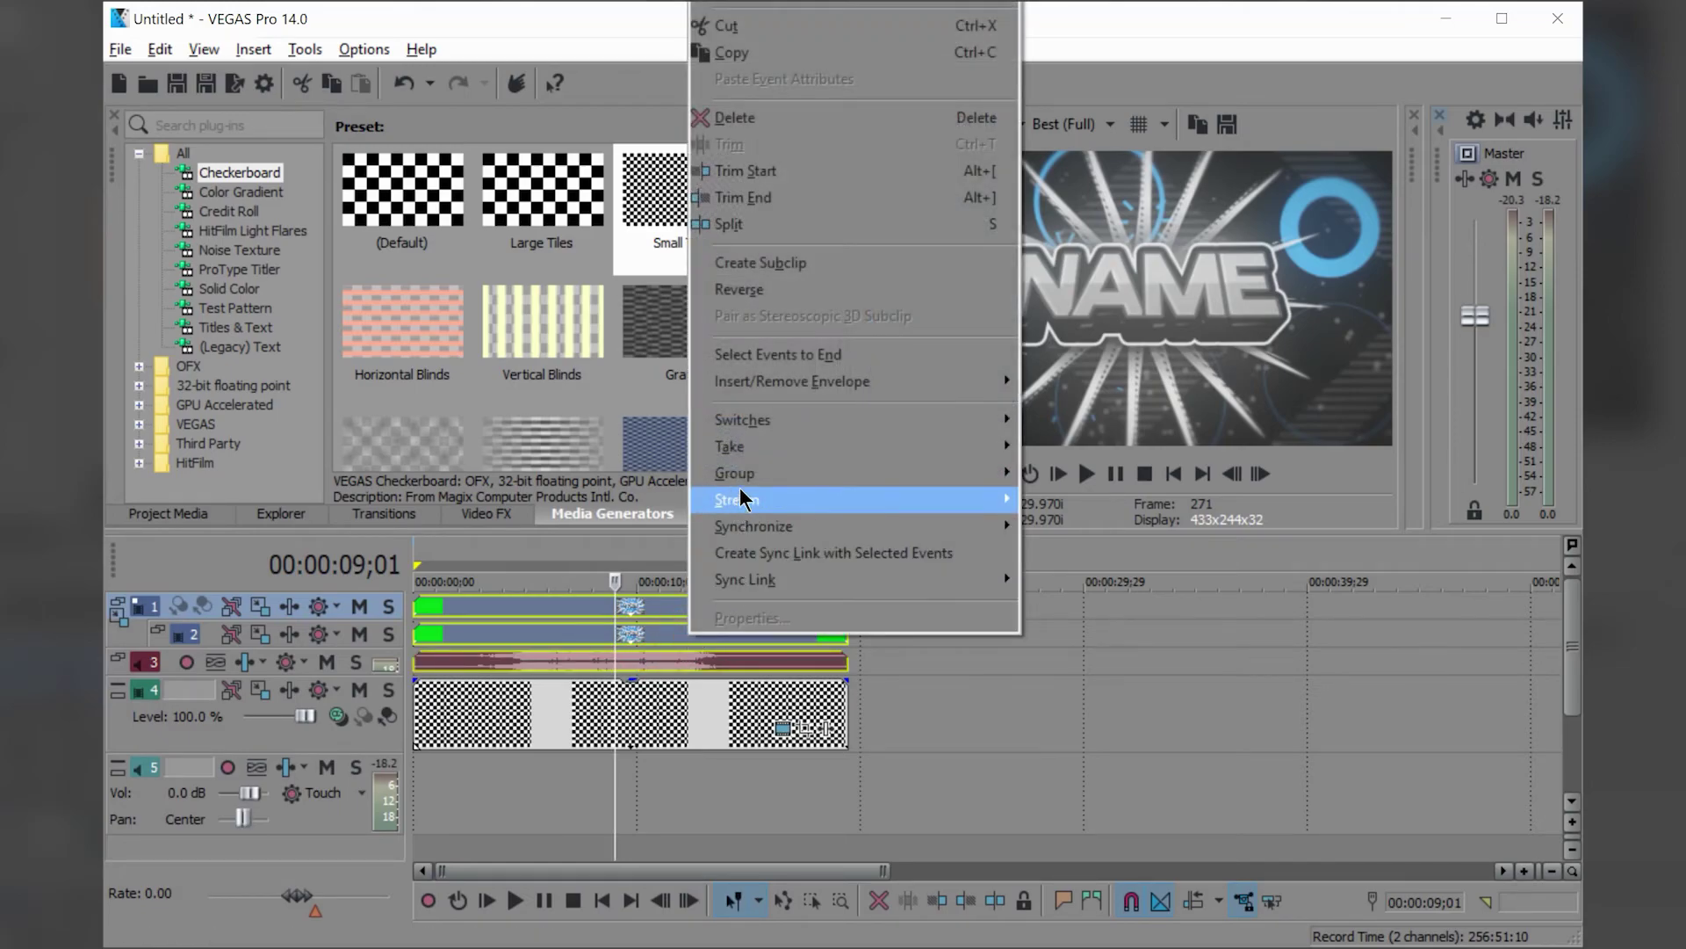
mouse_move(745, 479)
click(601, 485)
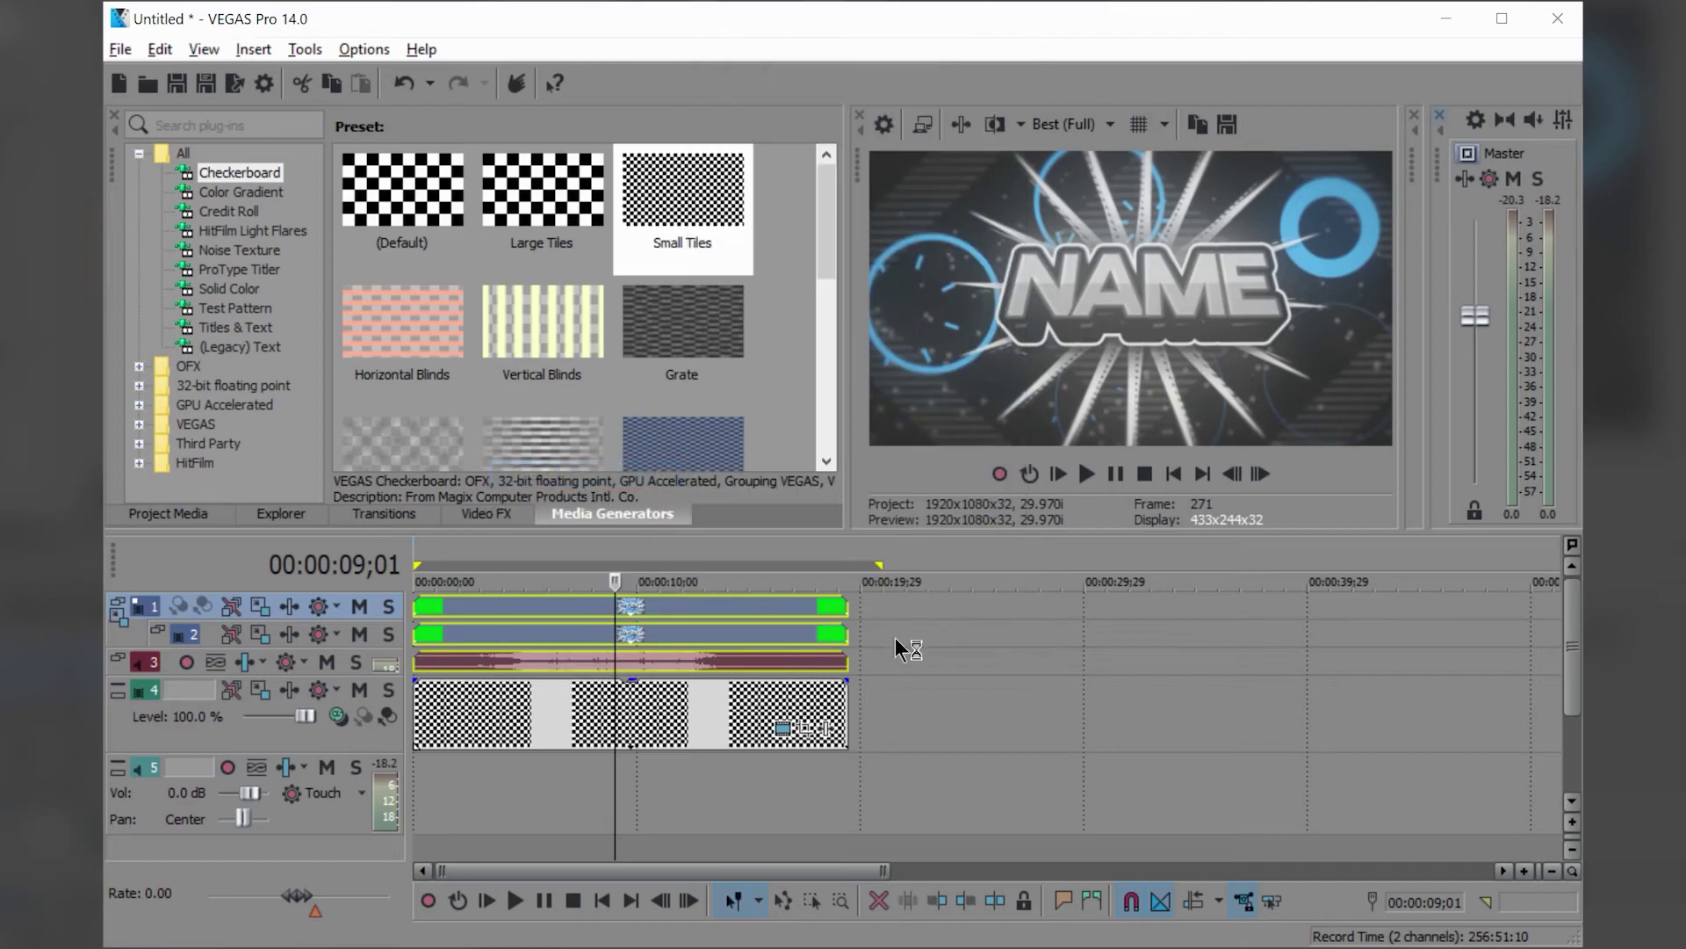
Test moving the grouped intro clips along the timeline, and scrub the playhead back to 00:00:12;00
click(1010, 659)
drag(775, 636, 643, 650)
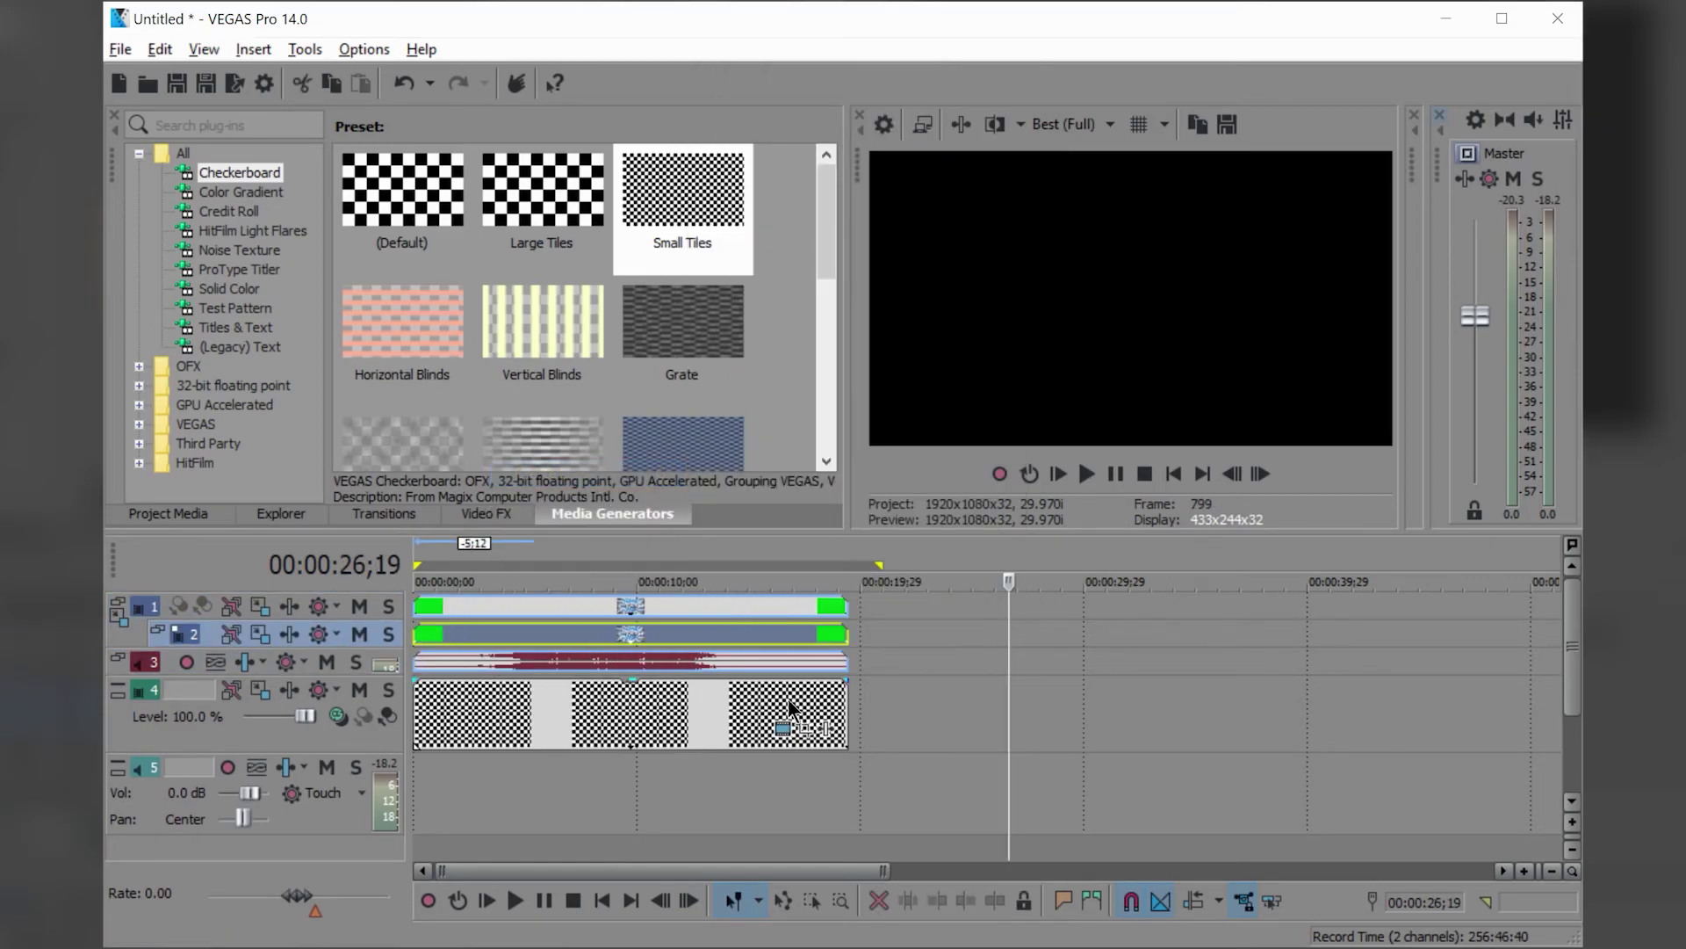
drag(1005, 770, 694, 683)
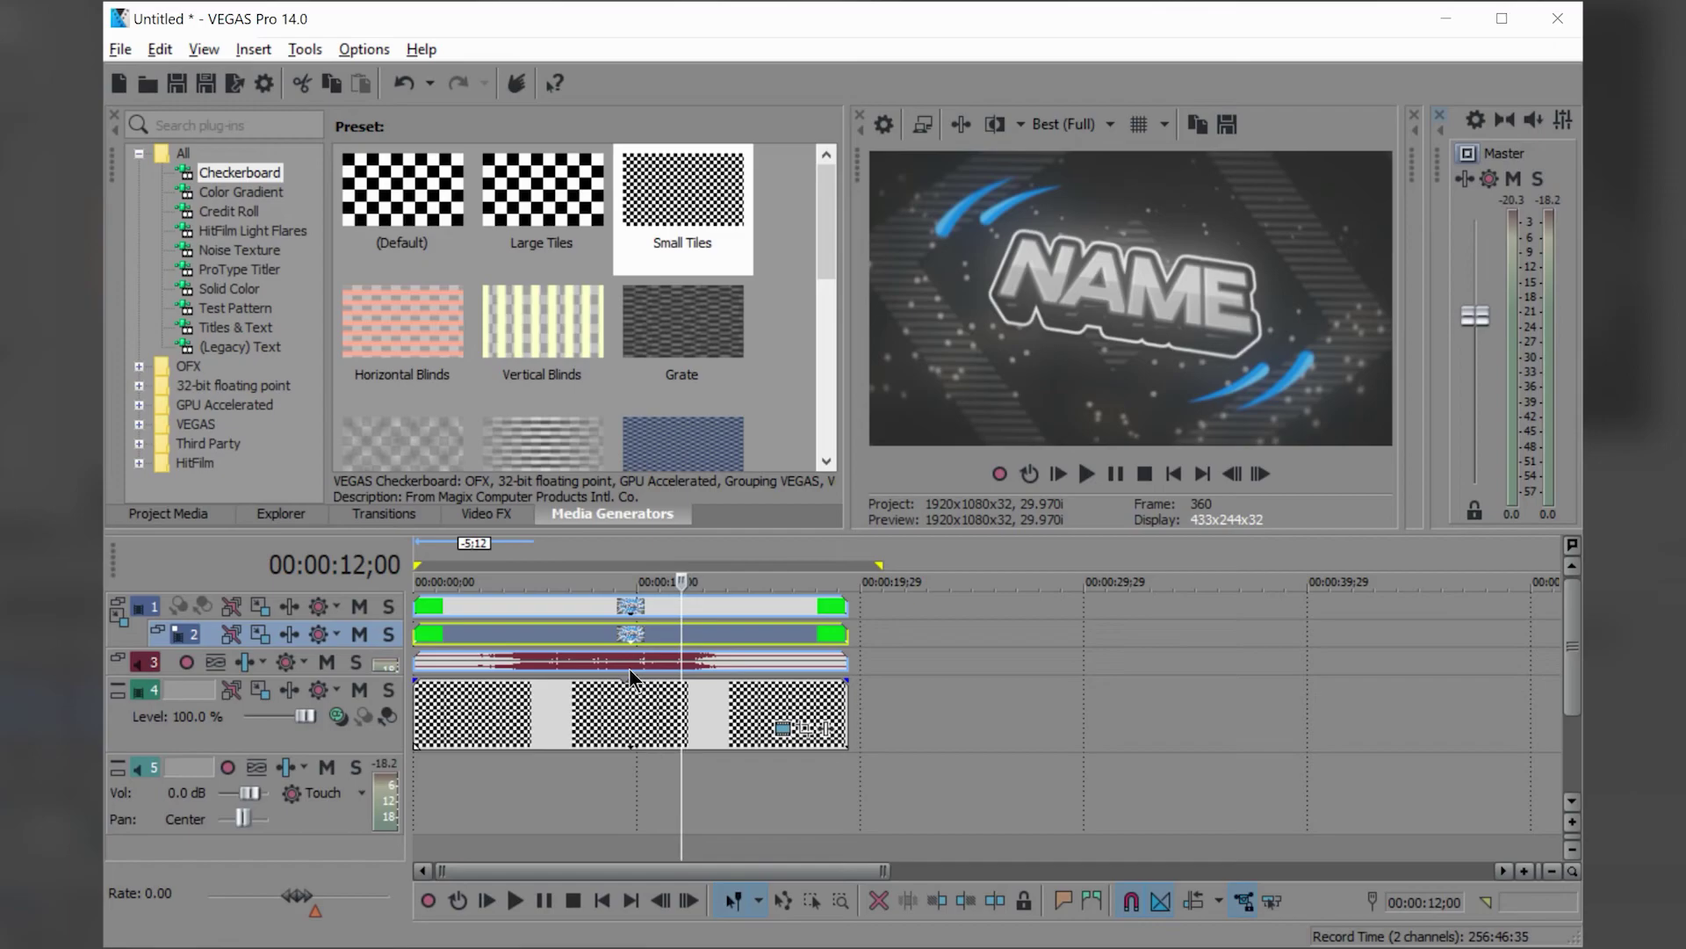
click(120, 49)
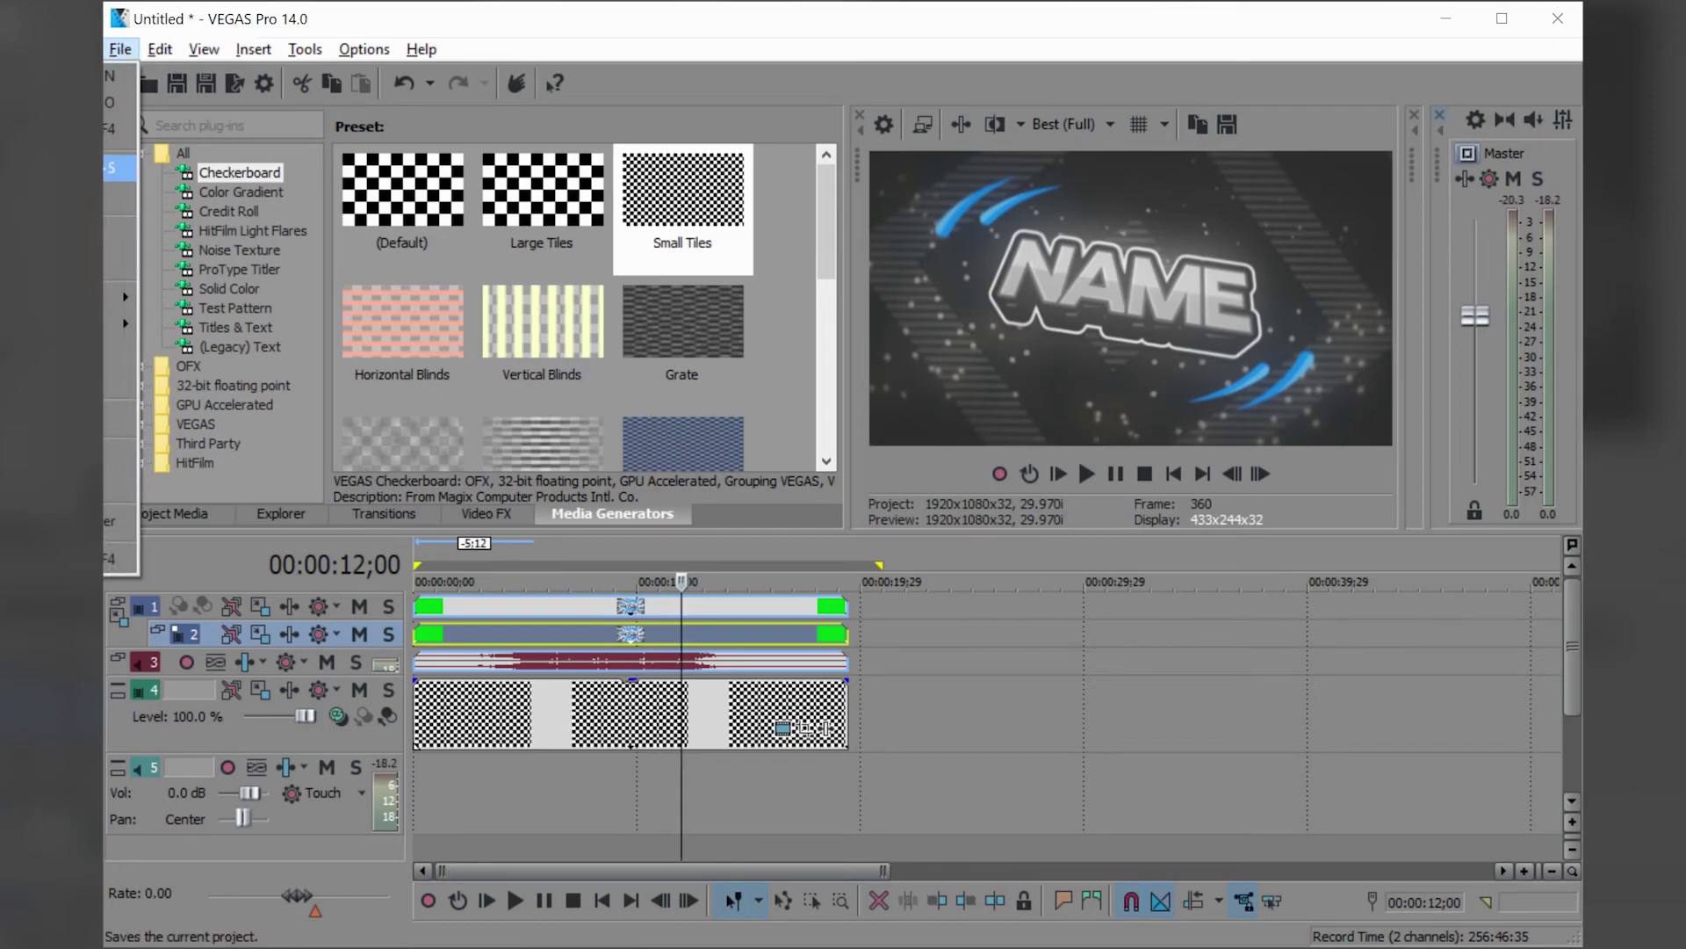
mouse_move(327, 45)
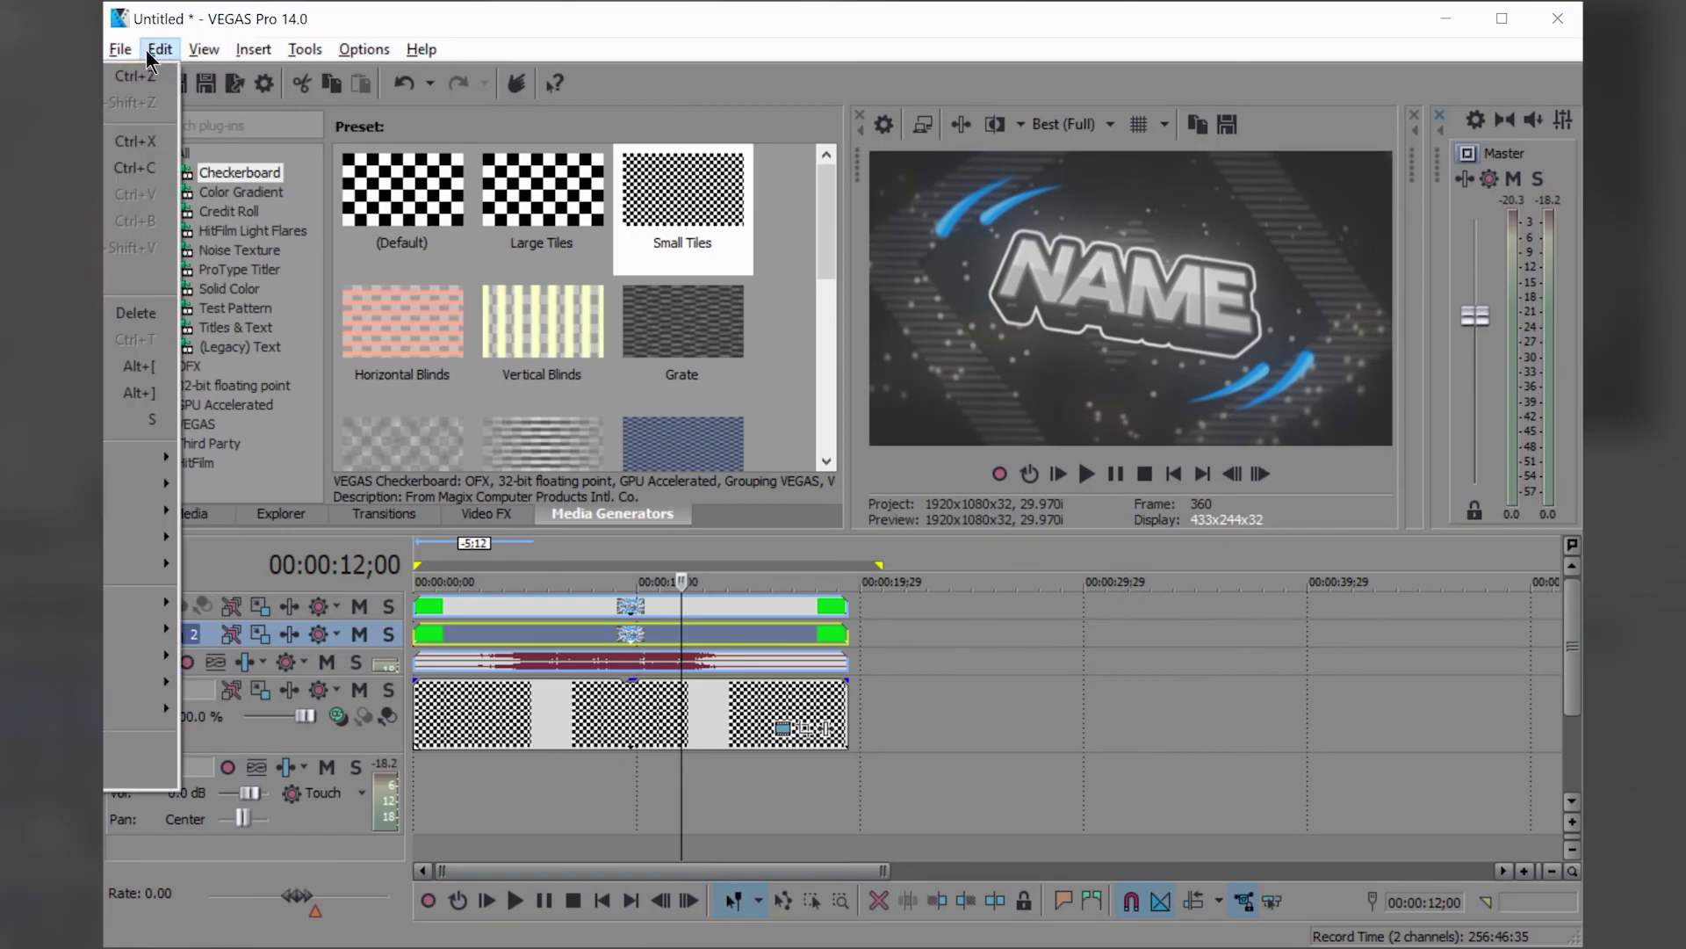
click(330, 14)
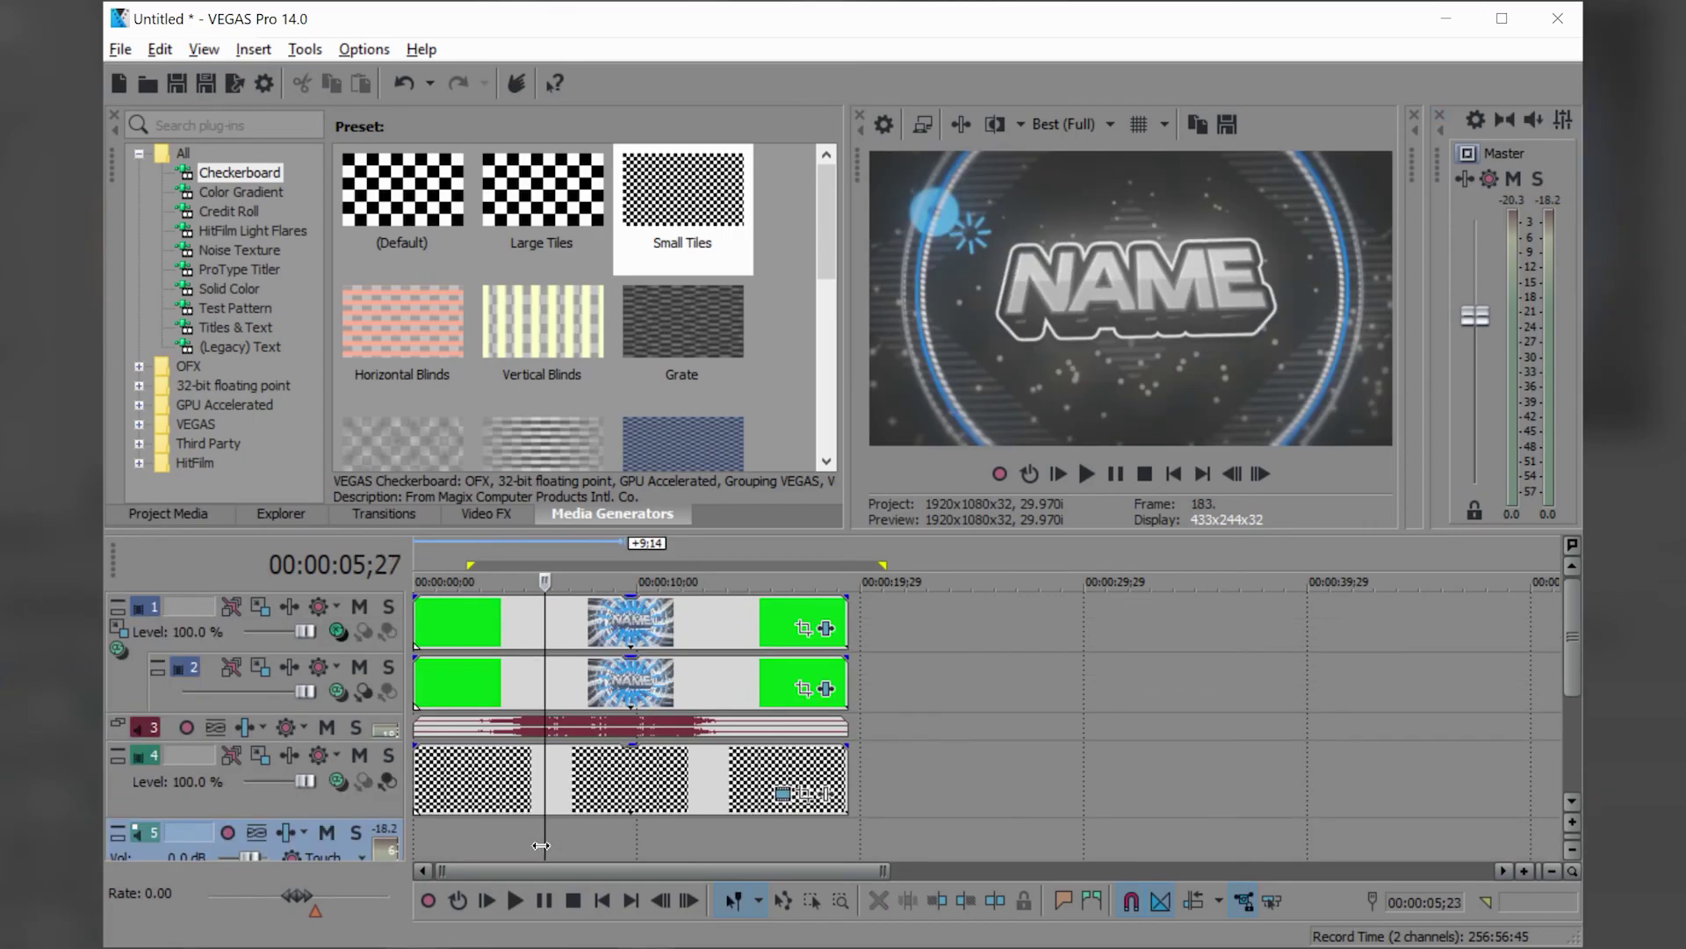
Scrub the playhead forward to 00:00:12;11 to preview the keyed intro over the checkerboard
click(532, 845)
drag(532, 845, 690, 835)
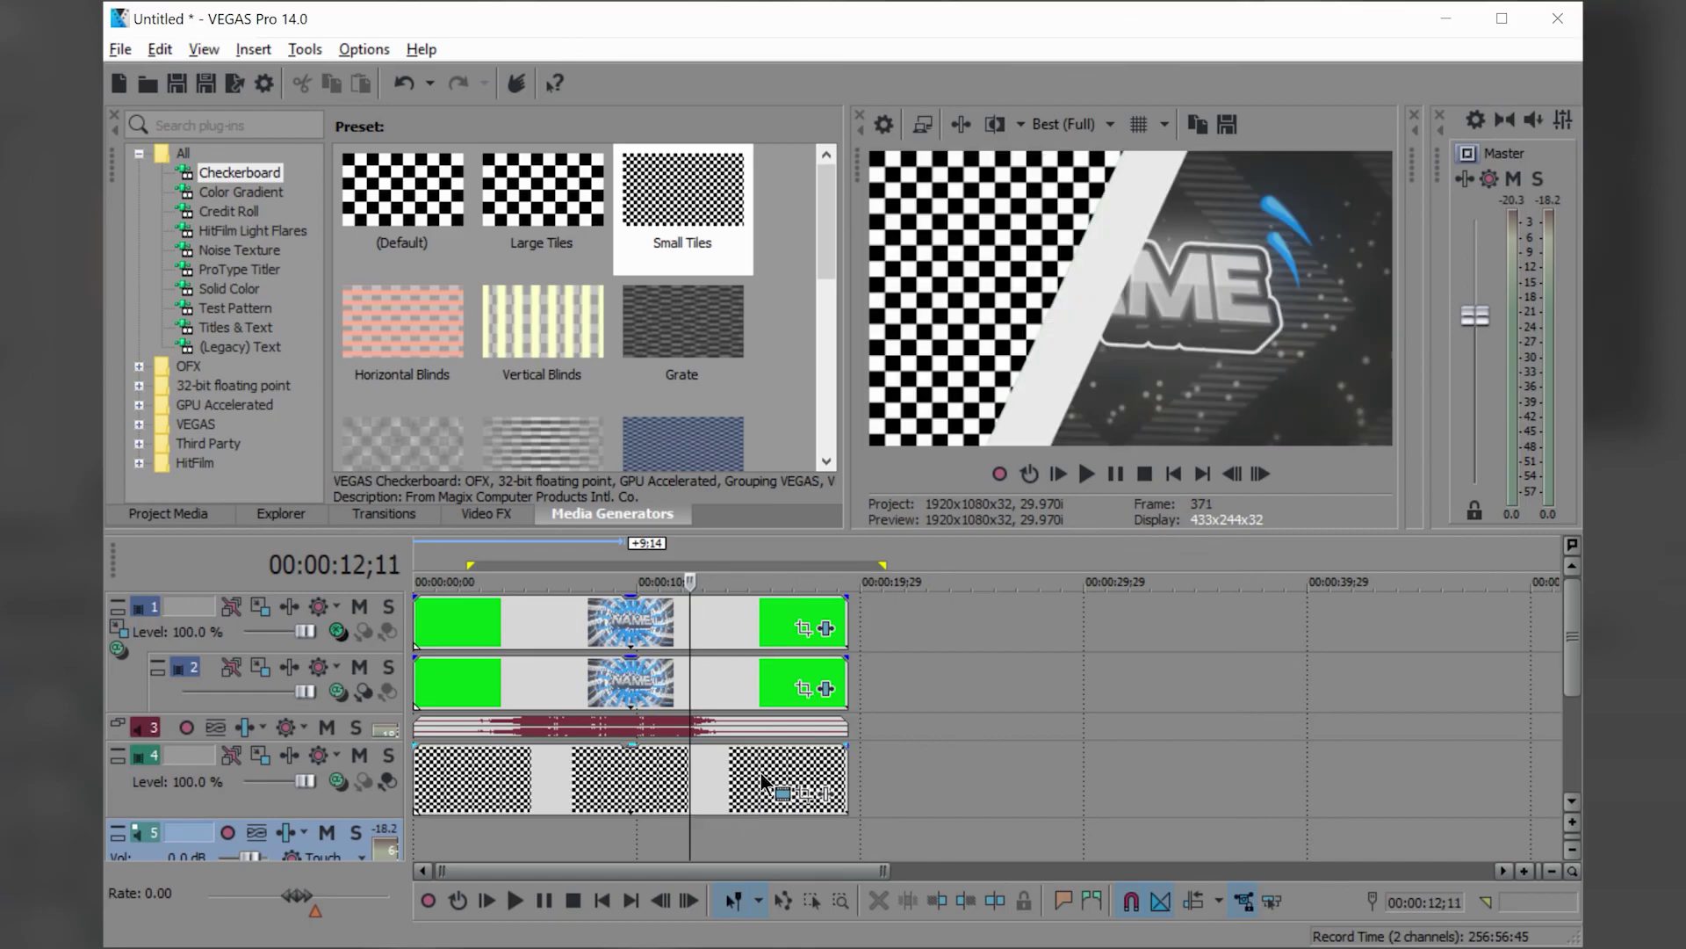